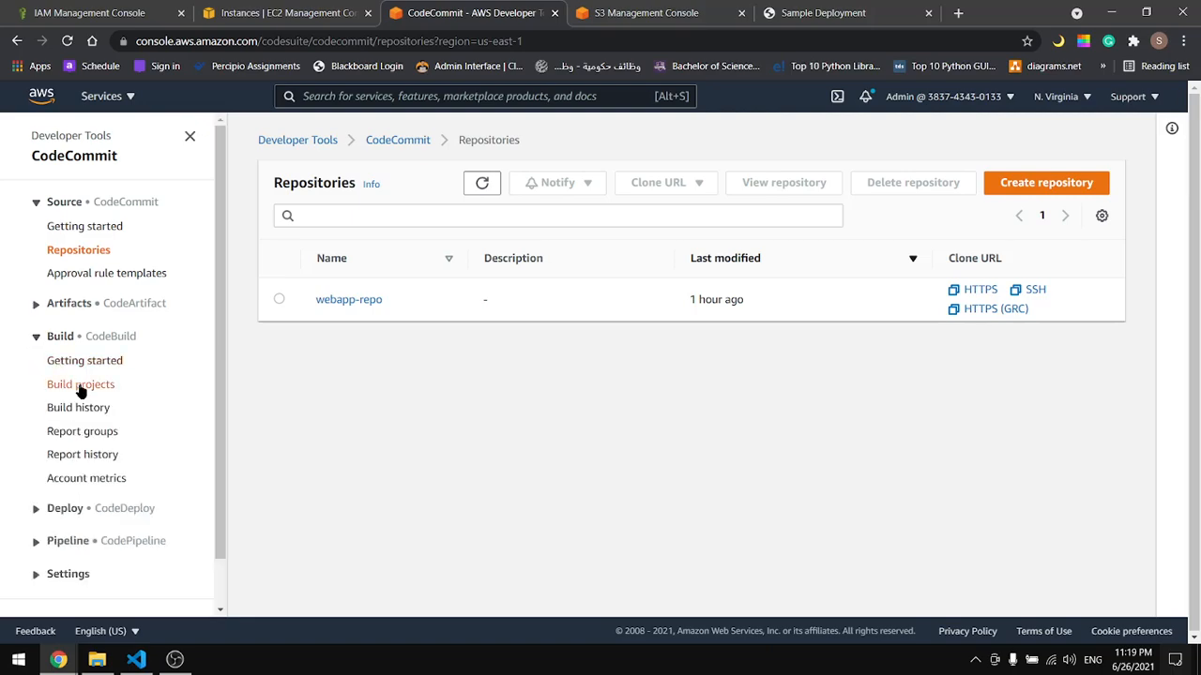
# Review the CodeBuild build history and the CodeDeploy deployment history
pyautogui.click(97, 409)
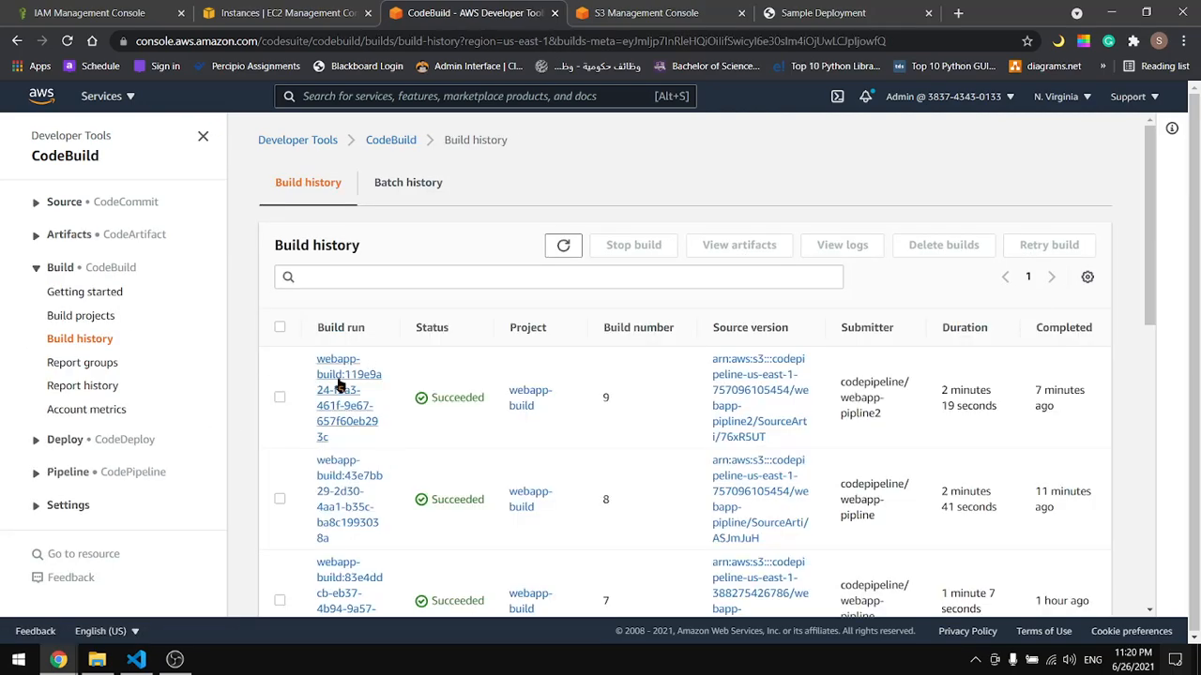
pyautogui.click(35, 439)
pyautogui.scroll(-1, 70, 394)
pyautogui.click(79, 389)
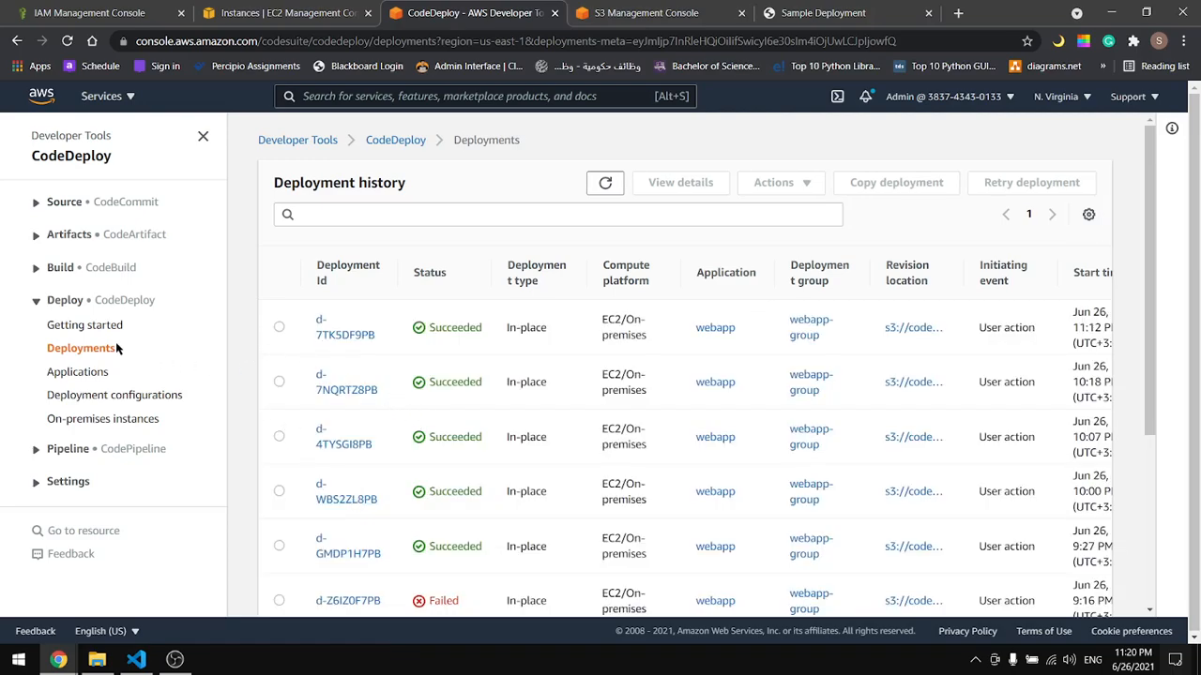
pyautogui.click(35, 302)
# Check the EC2 instances list and the deployed sample web page
pyautogui.click(317, 13)
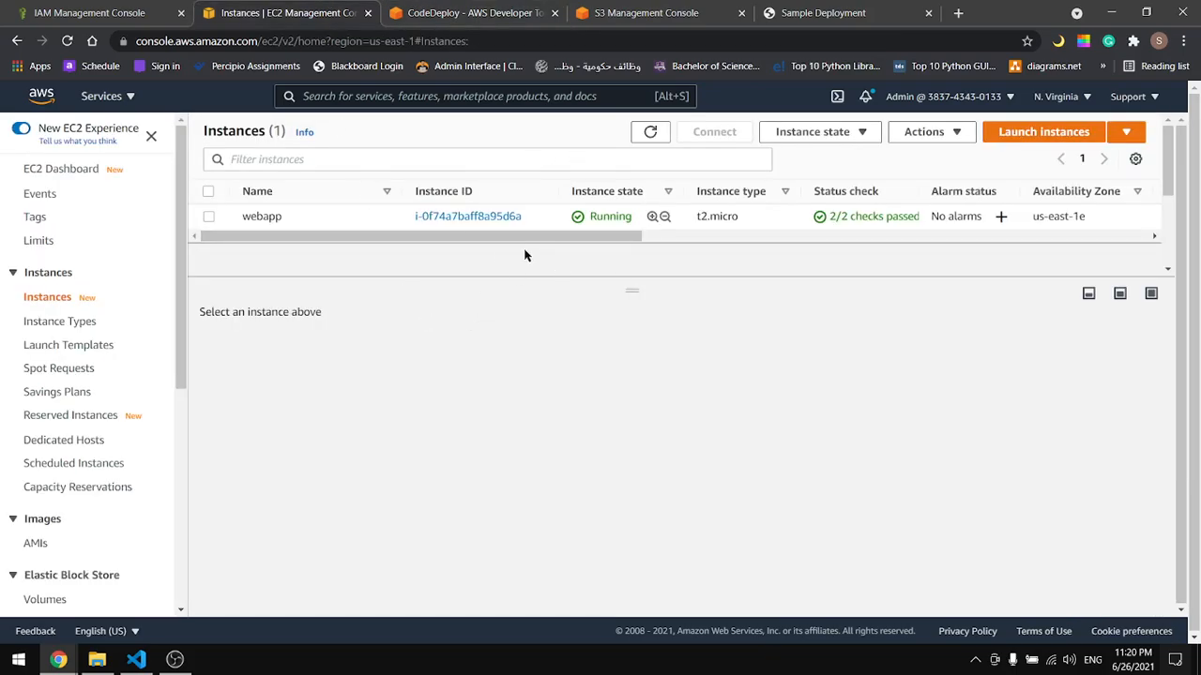
pyautogui.click(784, 21)
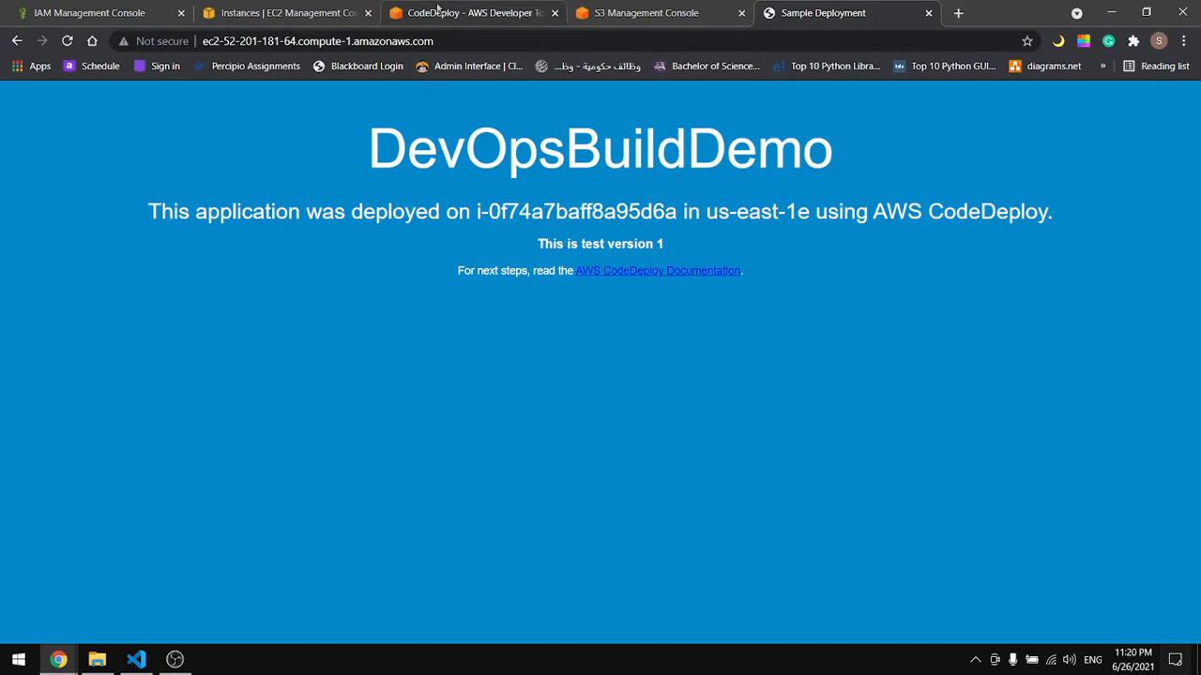
# Return to the AWS Developer Tools console and start a new CodePipeline pipeline named webapp-pipline
pyautogui.click(437, 8)
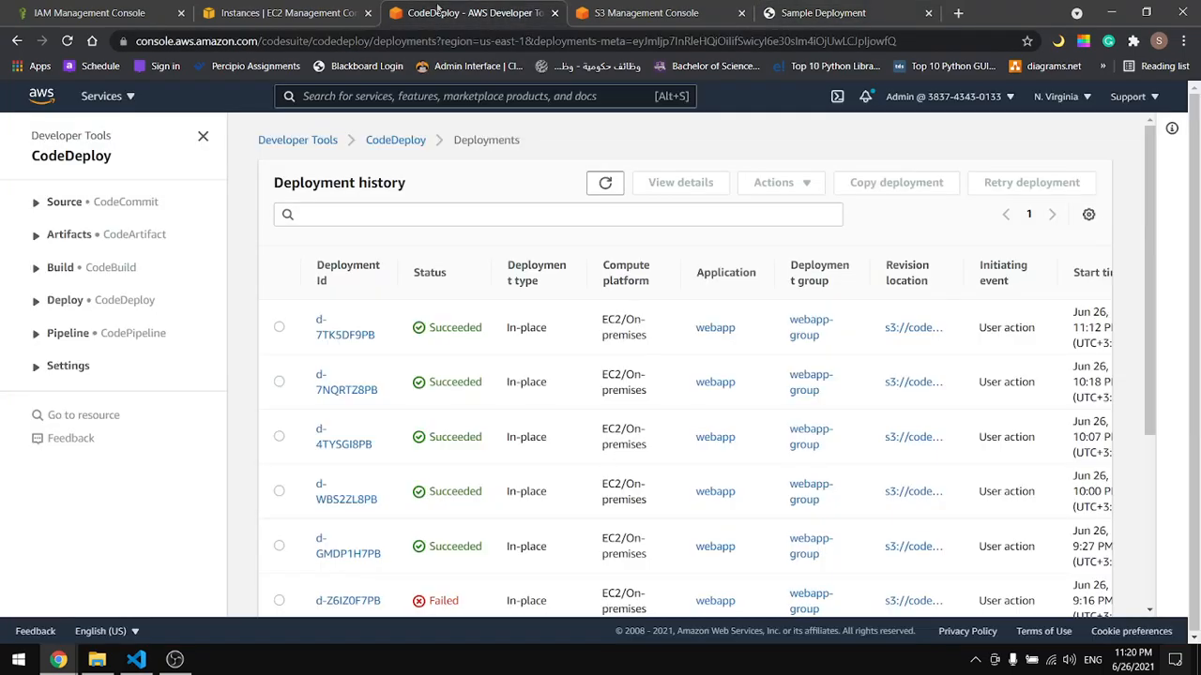
pyautogui.click(61, 336)
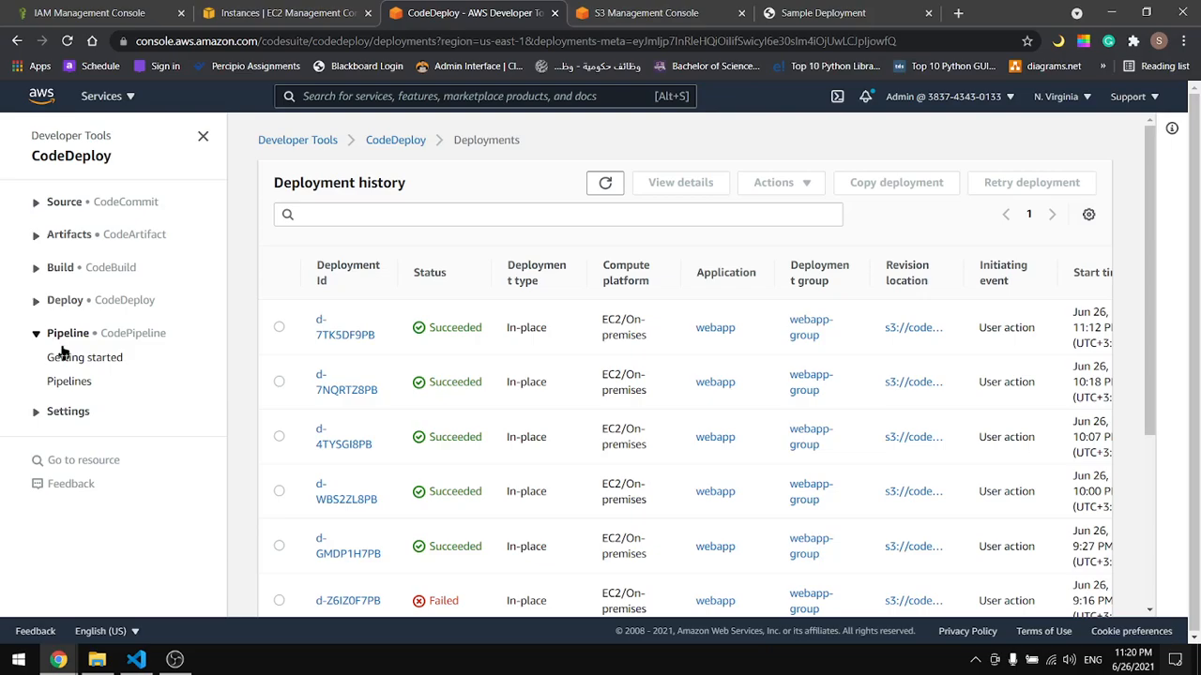
pyautogui.click(58, 360)
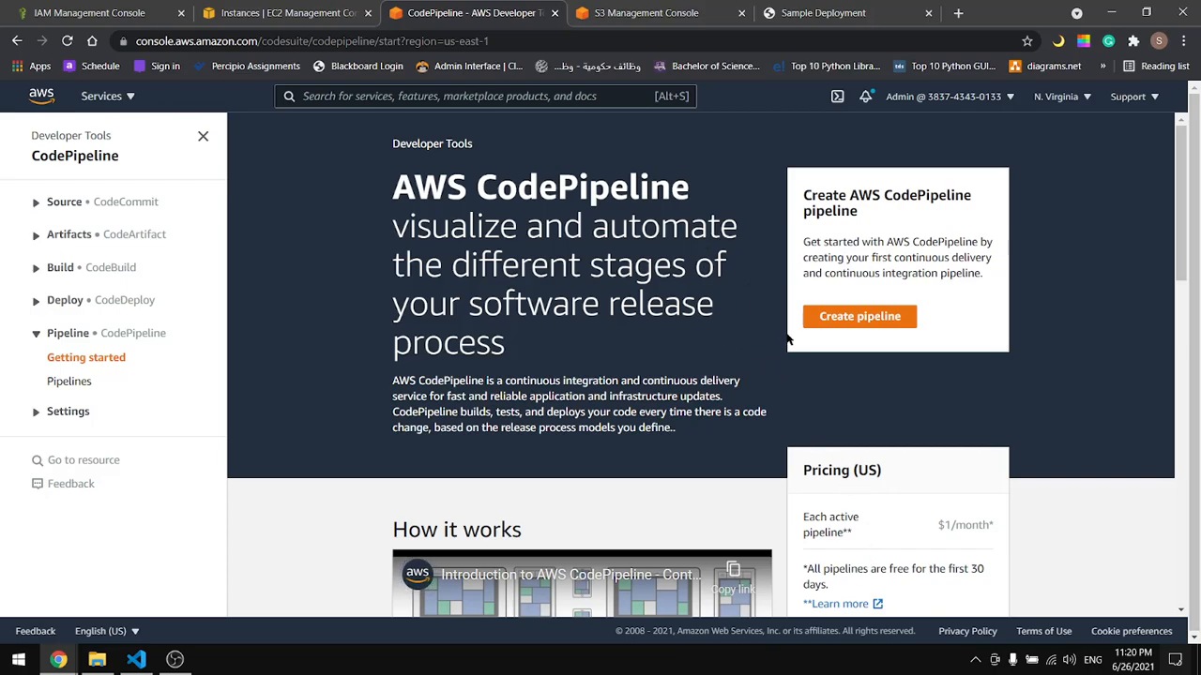
pyautogui.click(813, 318)
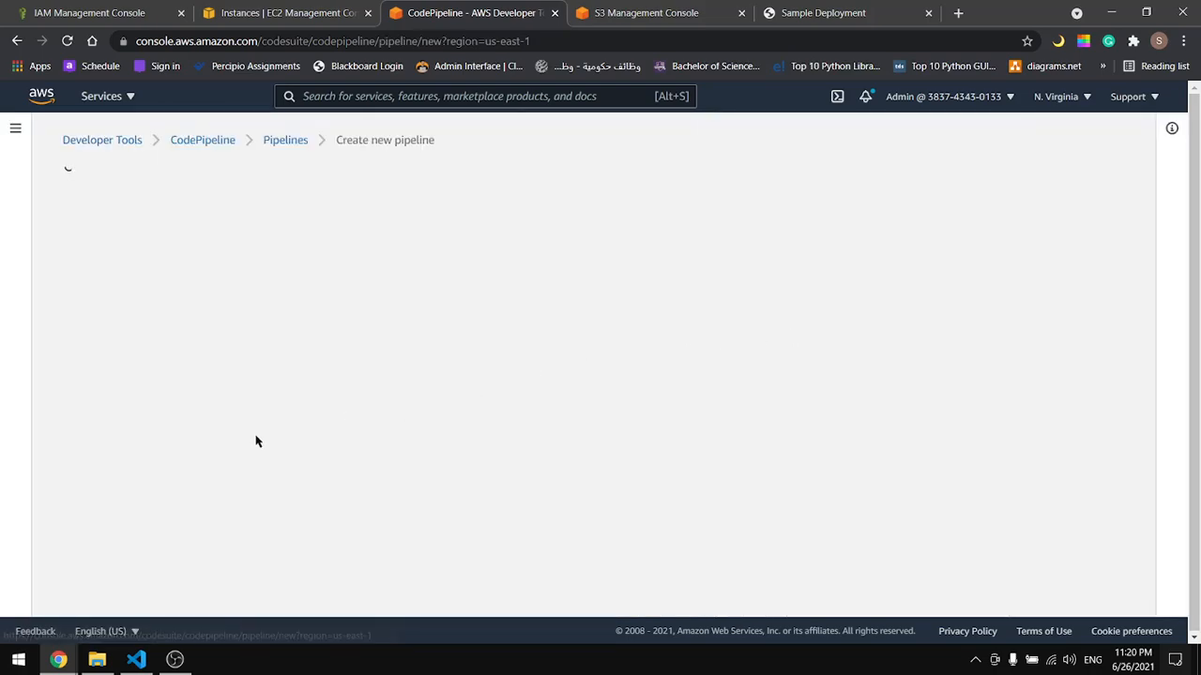
pyautogui.click(305, 307)
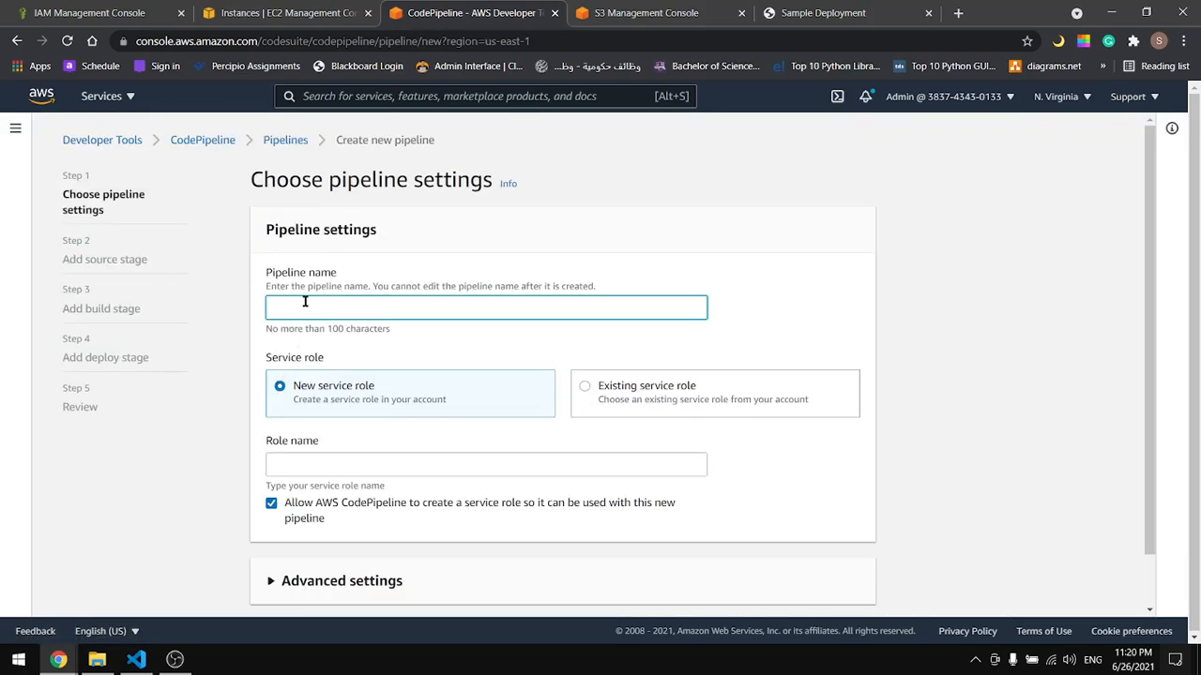
pyautogui.write('webap')
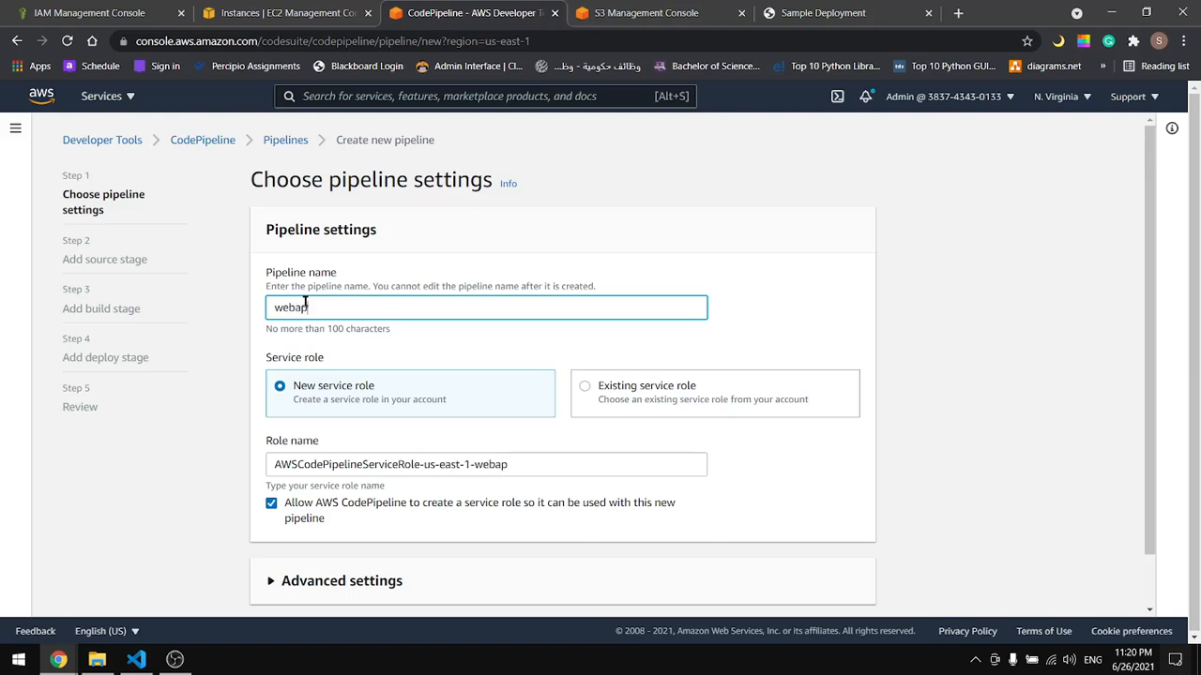
pyautogui.write('p-pipline')
# Set the pipeline's artifact store to the default location in the advanced settings and proceed to the source stage
pyautogui.scroll(-1, 484, 340)
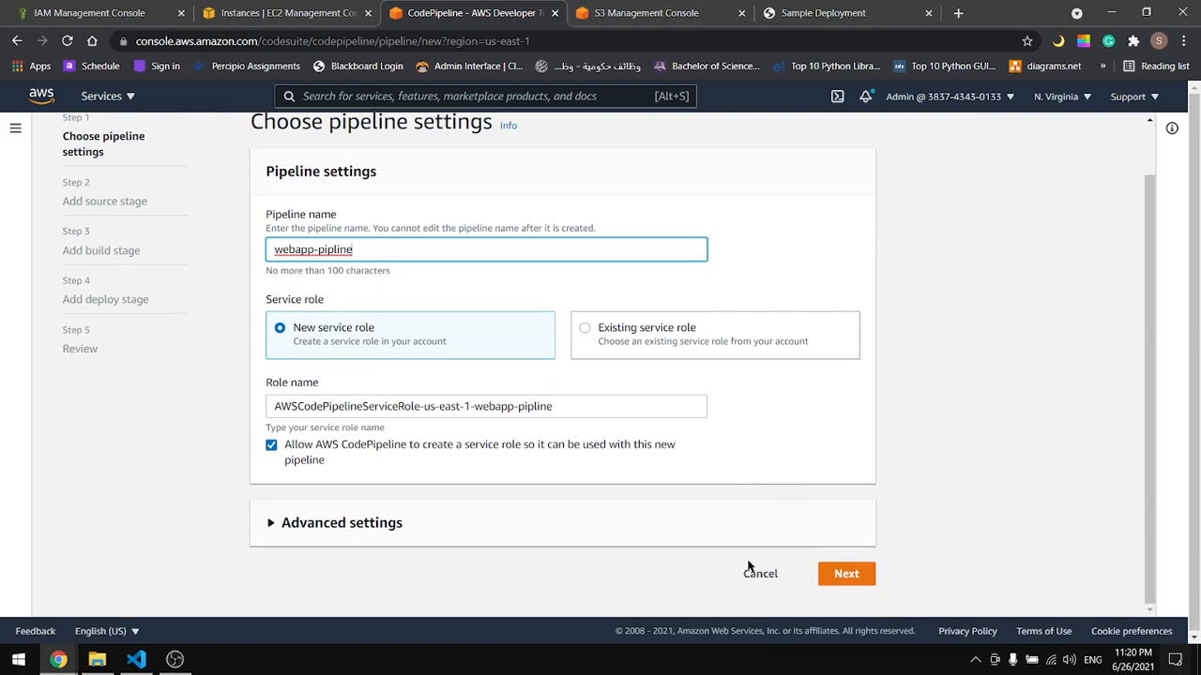
pyautogui.click(375, 523)
pyautogui.scroll(-3, 619, 525)
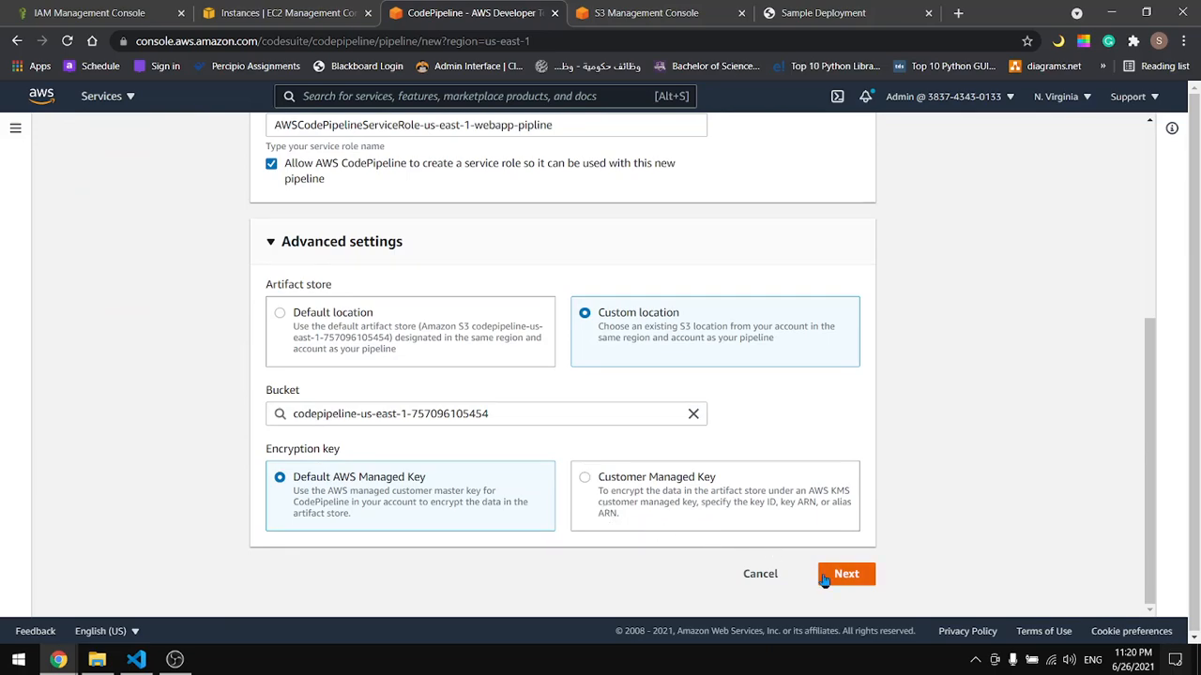
pyautogui.click(288, 313)
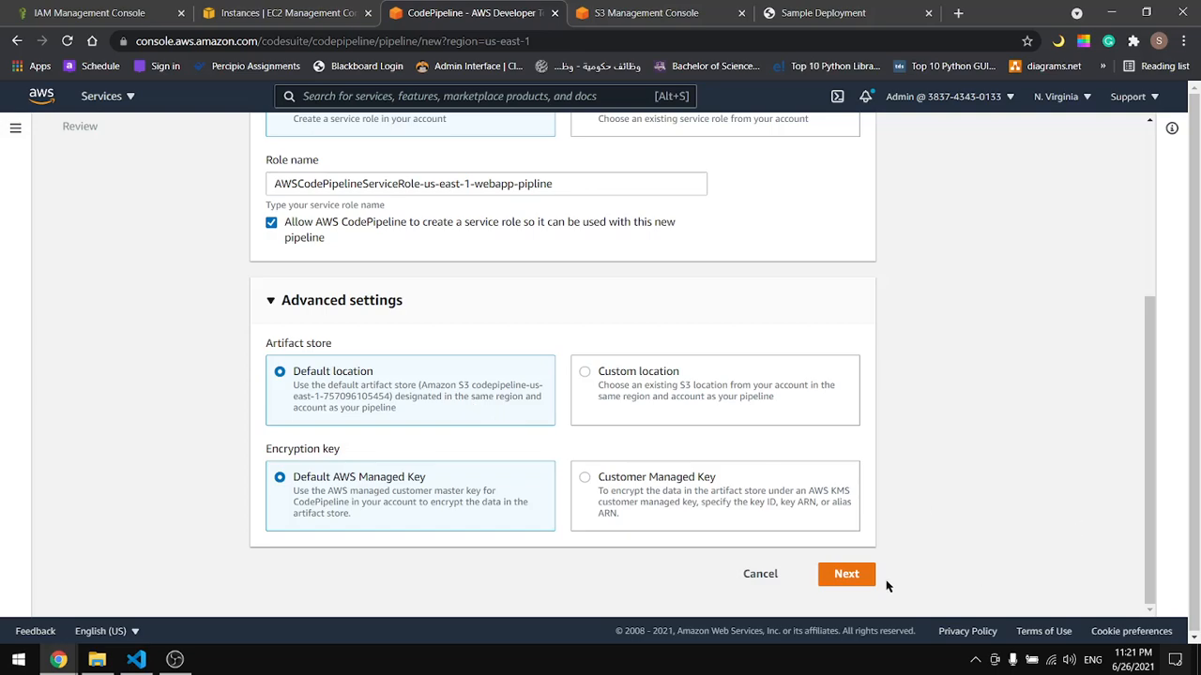
pyautogui.click(861, 575)
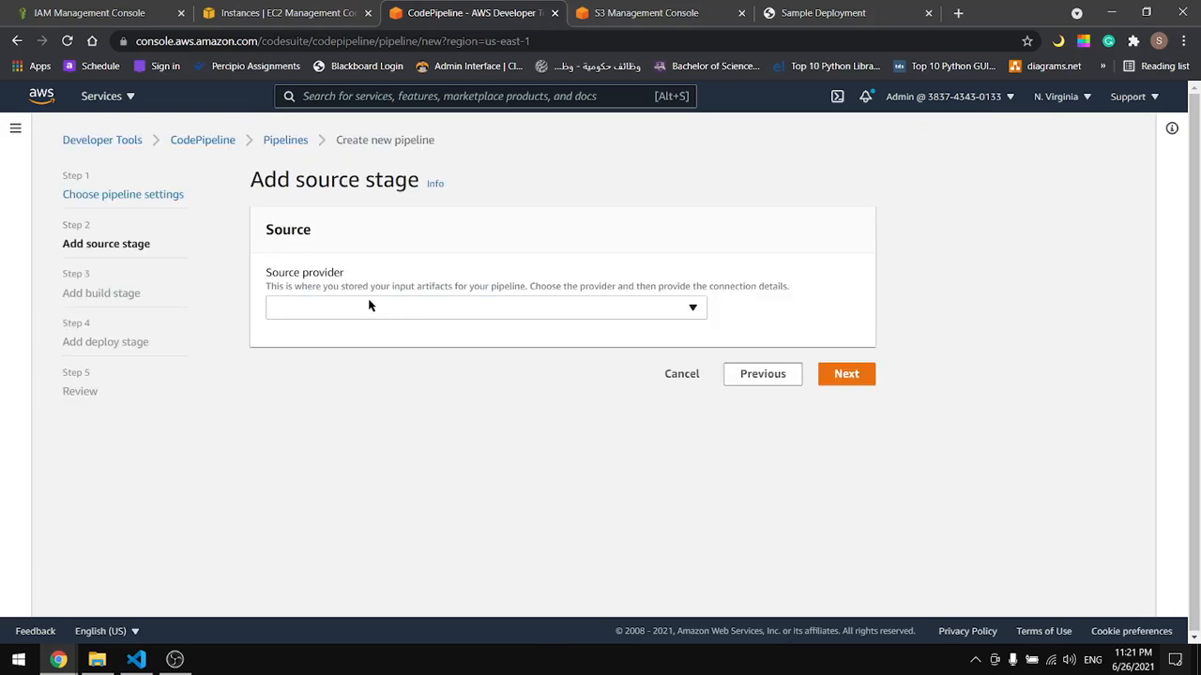
# Configure the source stage with AWS CodeCommit, repository webapp-repo and branch master, and continue to the build stage
pyautogui.click(337, 309)
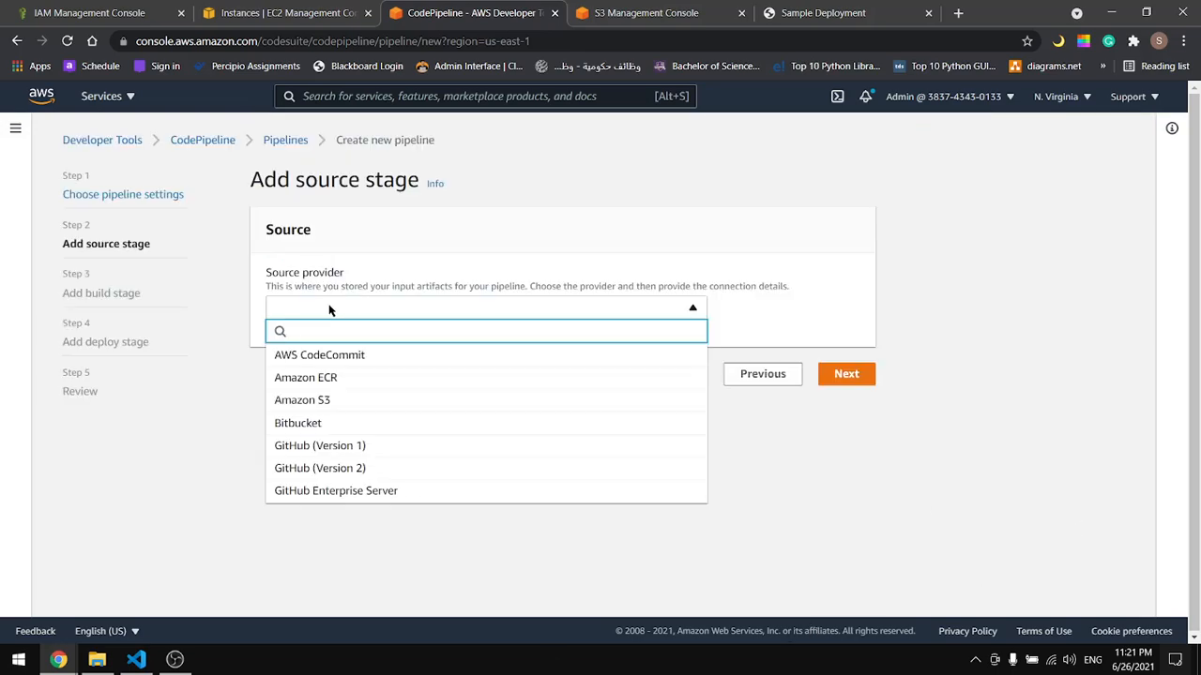
pyautogui.click(353, 364)
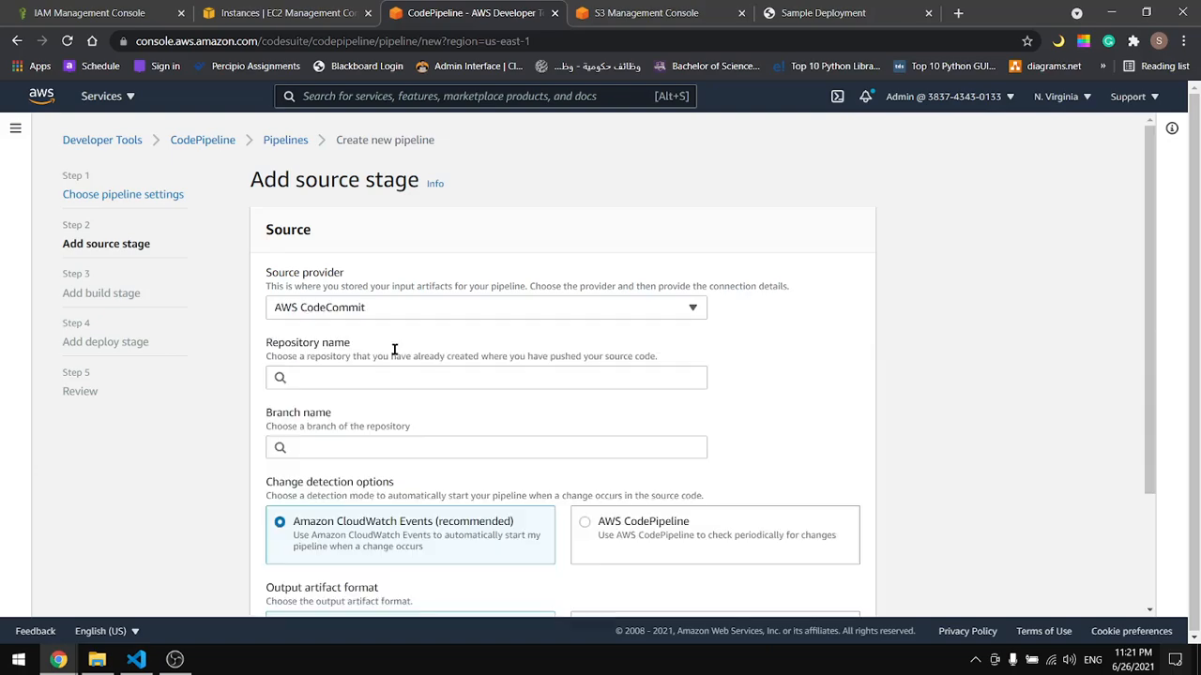
pyautogui.click(339, 379)
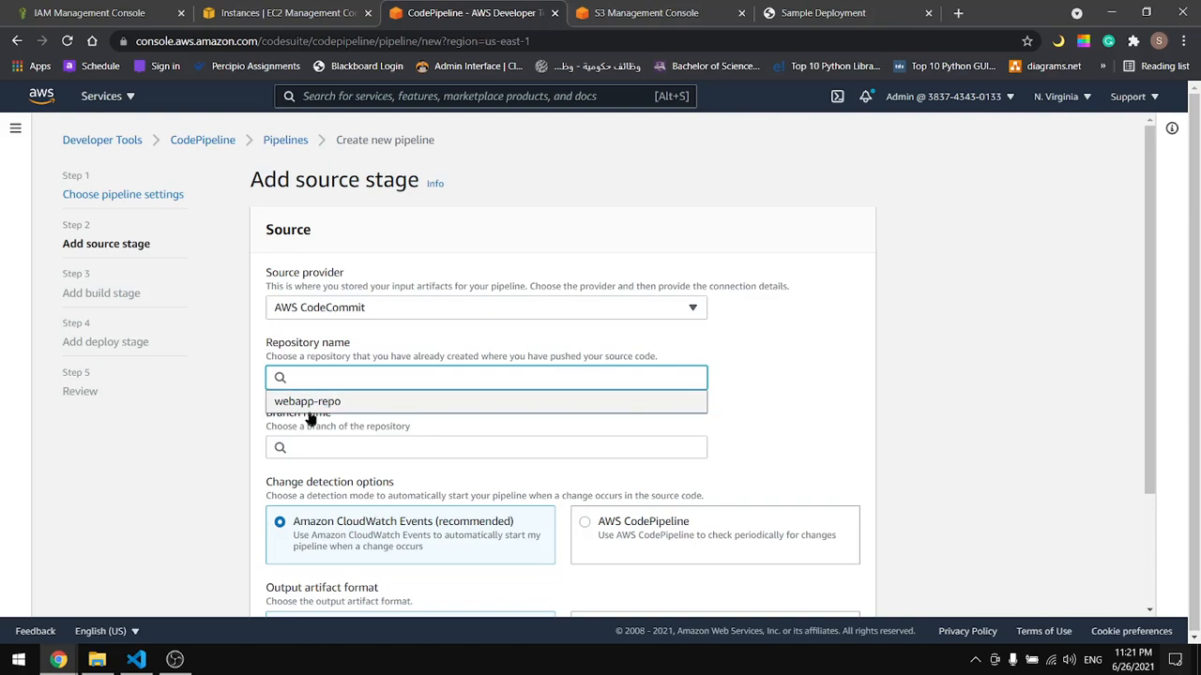
pyautogui.click(302, 403)
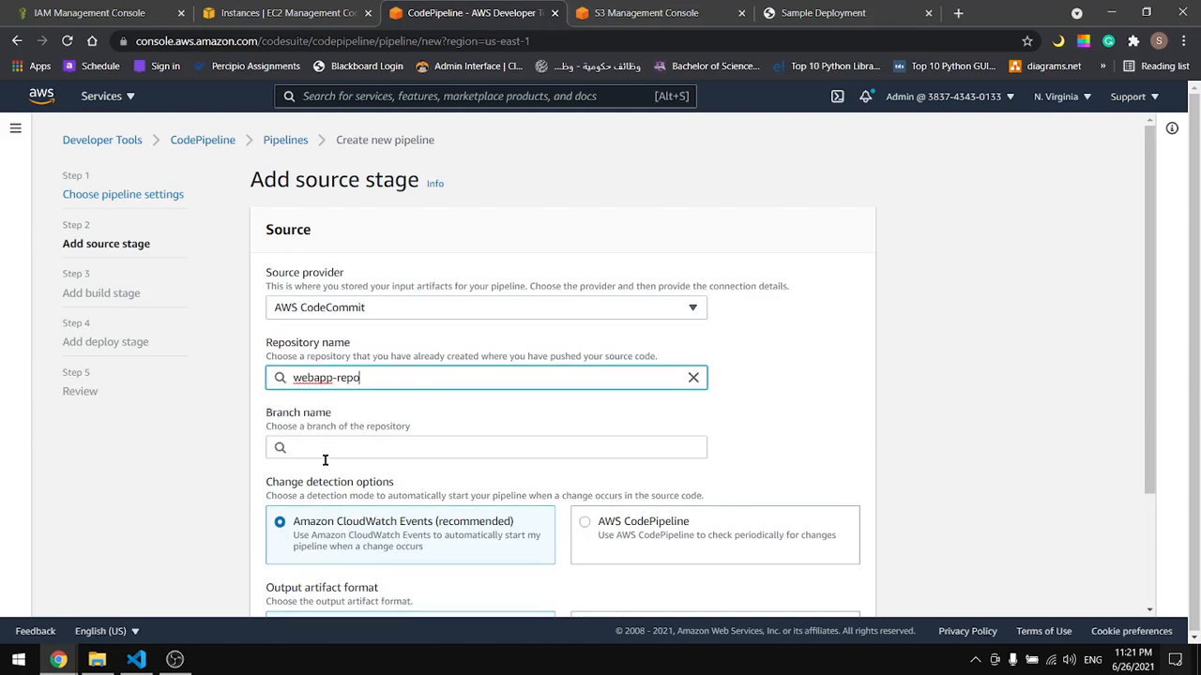
pyautogui.click(313, 449)
pyautogui.click(323, 475)
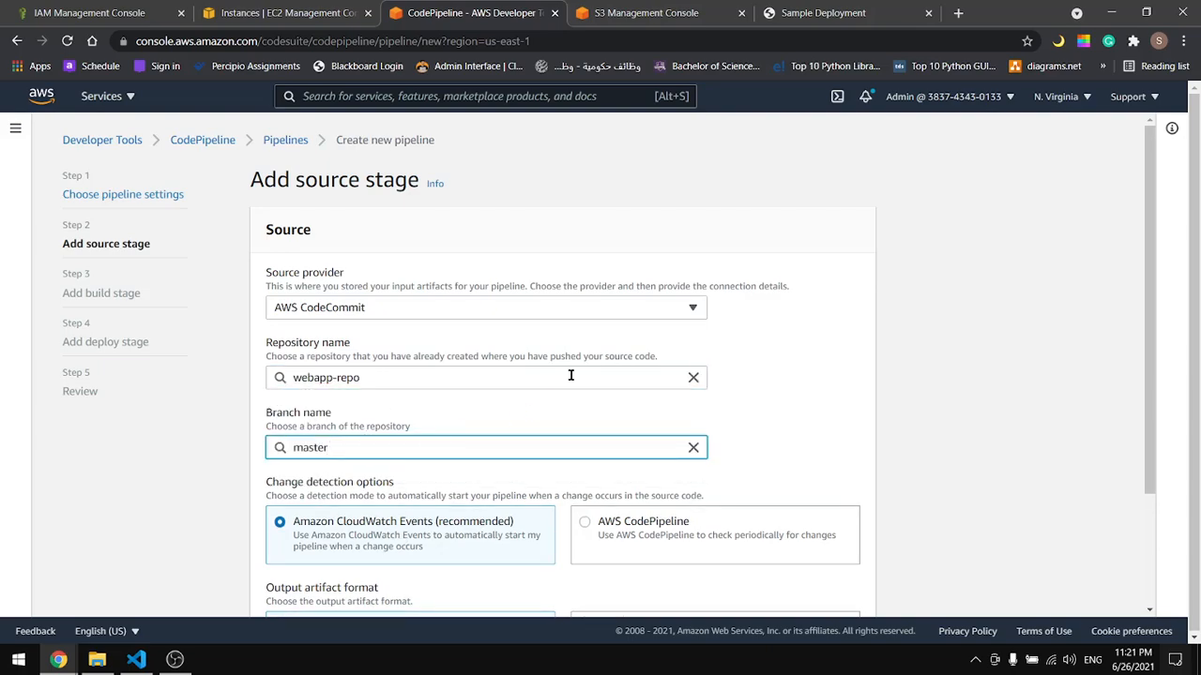
pyautogui.scroll(-3, 570, 375)
pyautogui.click(835, 582)
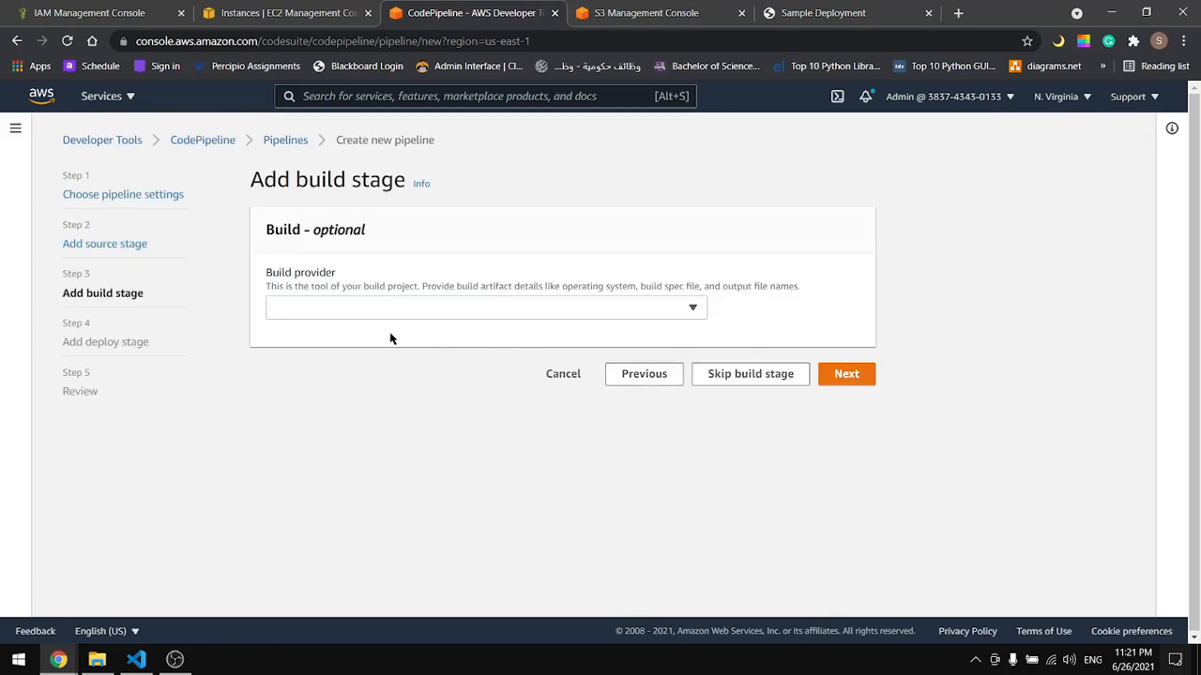
# Configure the build stage with AWS CodeBuild and the project webapp-build, and continue to the deploy stage
pyautogui.click(362, 311)
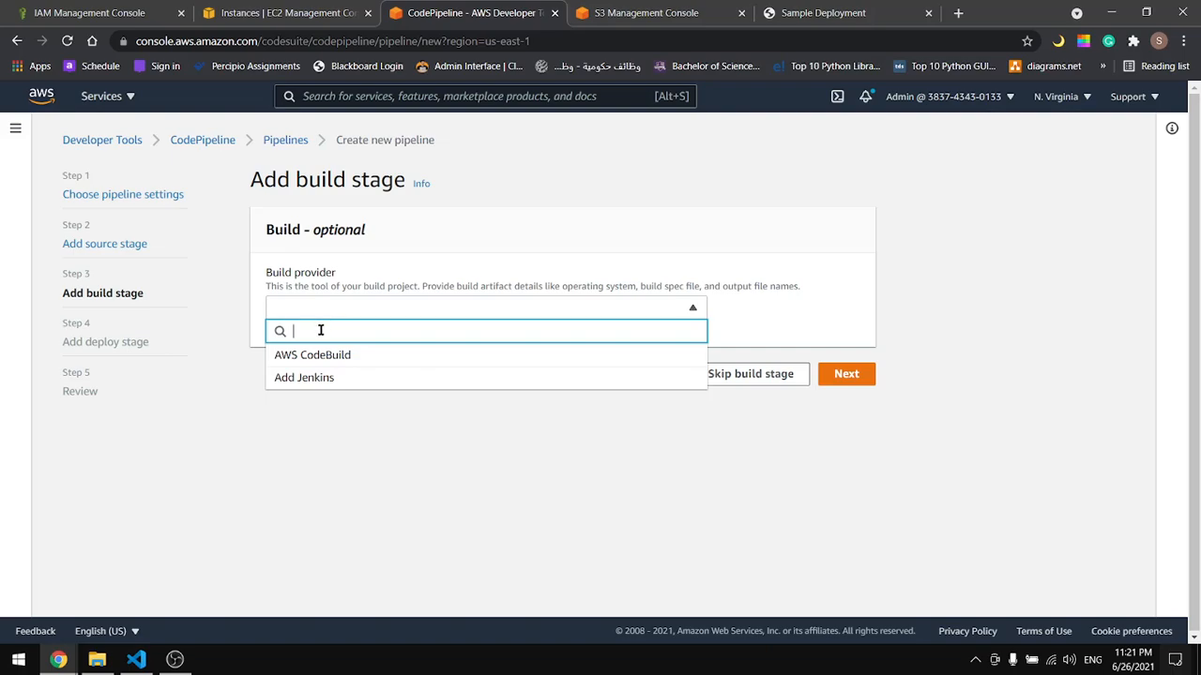
pyautogui.click(337, 354)
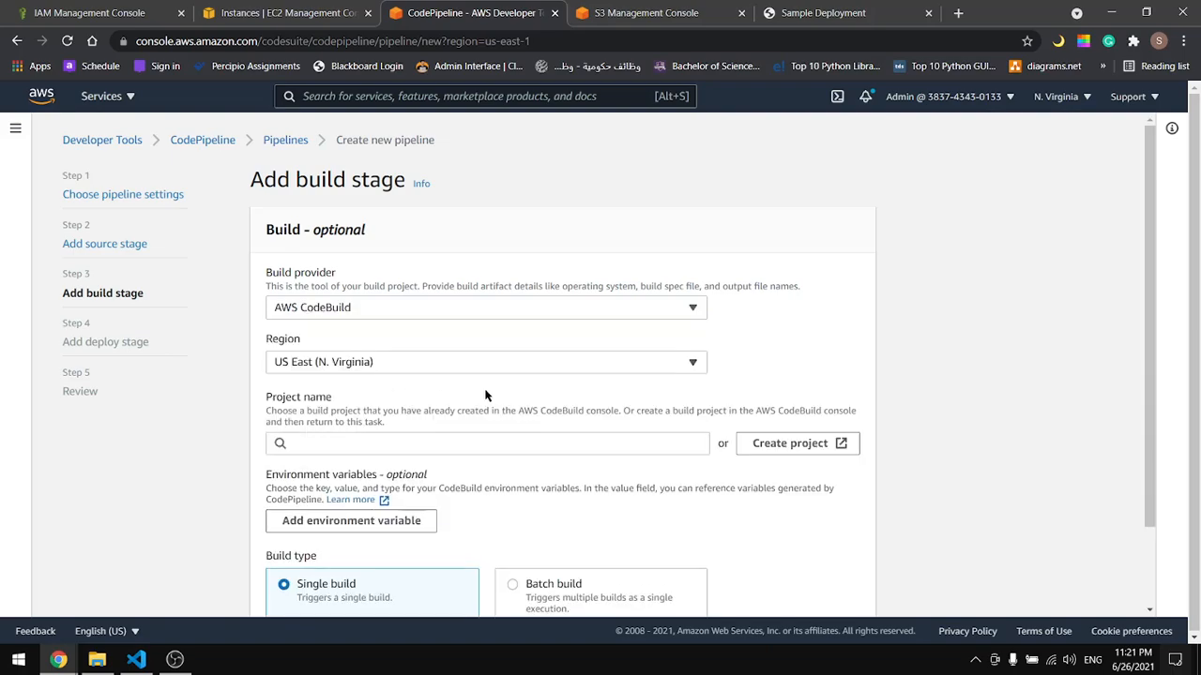
pyautogui.click(371, 443)
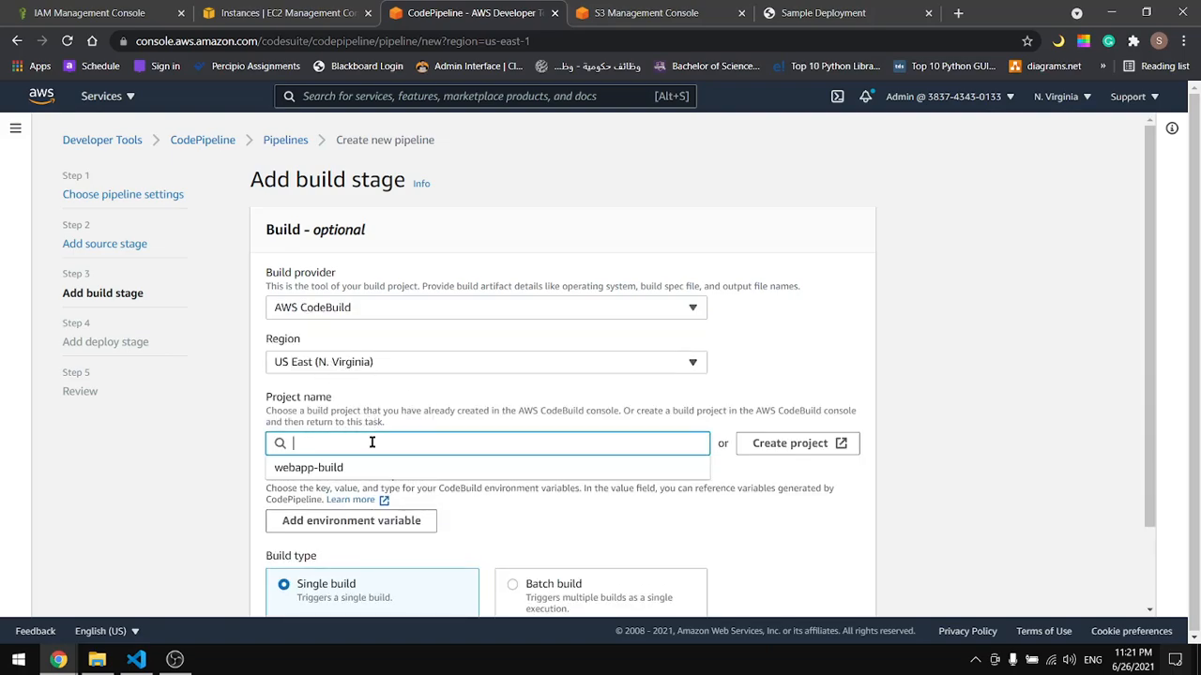
pyautogui.click(315, 469)
pyautogui.scroll(-1, 396, 419)
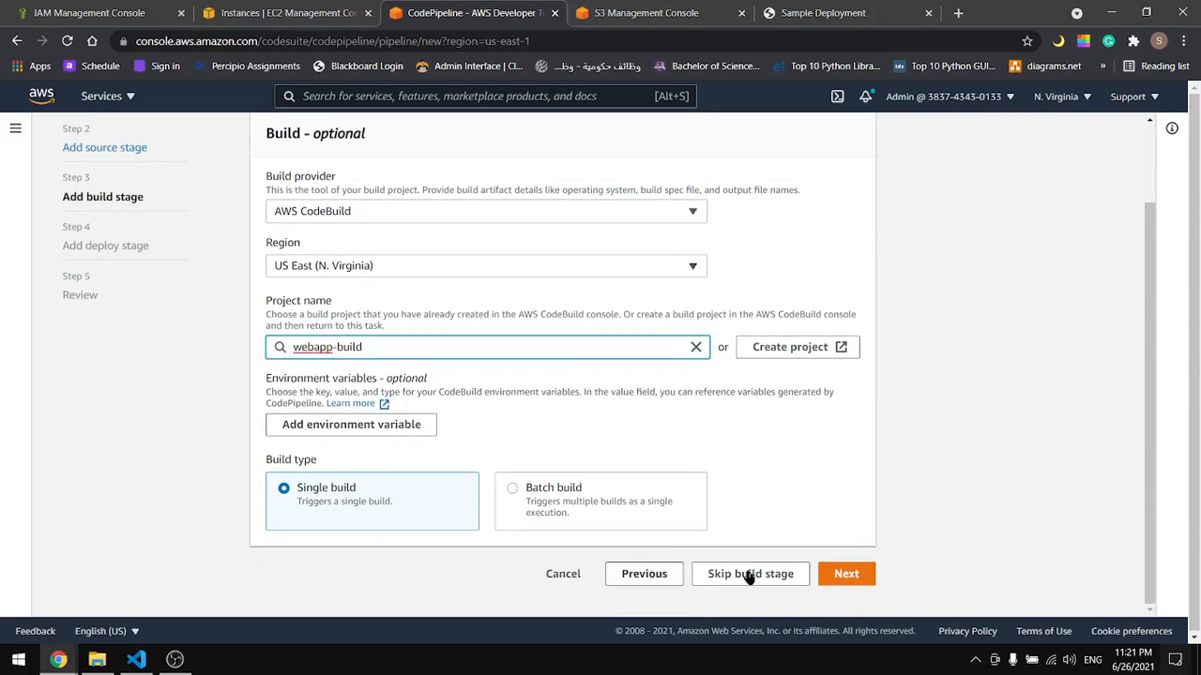
pyautogui.click(846, 574)
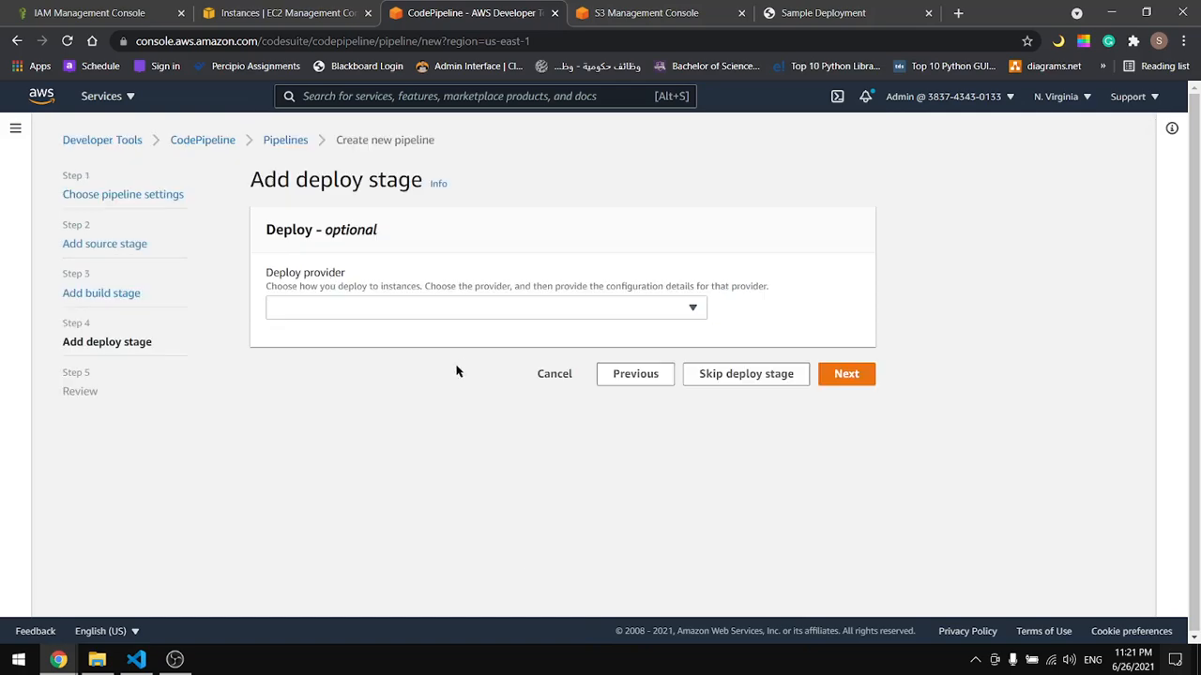
# Configure the deploy stage with AWS CodeDeploy, application webapp and deployment group webapp-group, and continue to the review
pyautogui.click(319, 309)
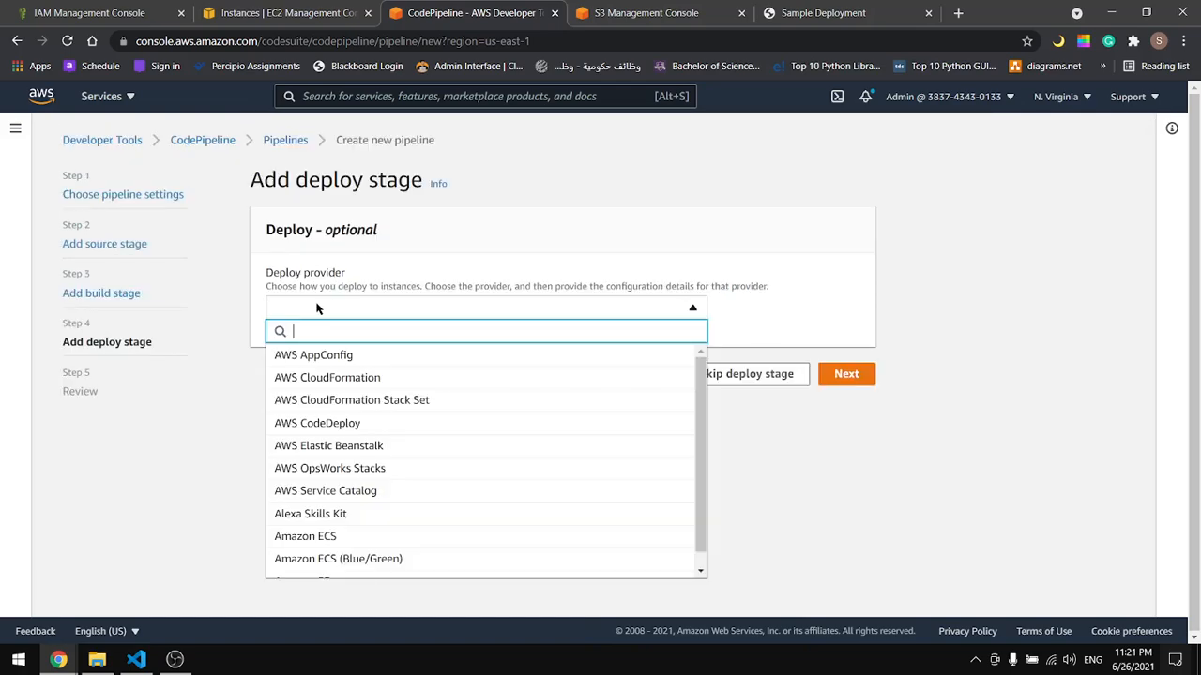
pyautogui.click(348, 425)
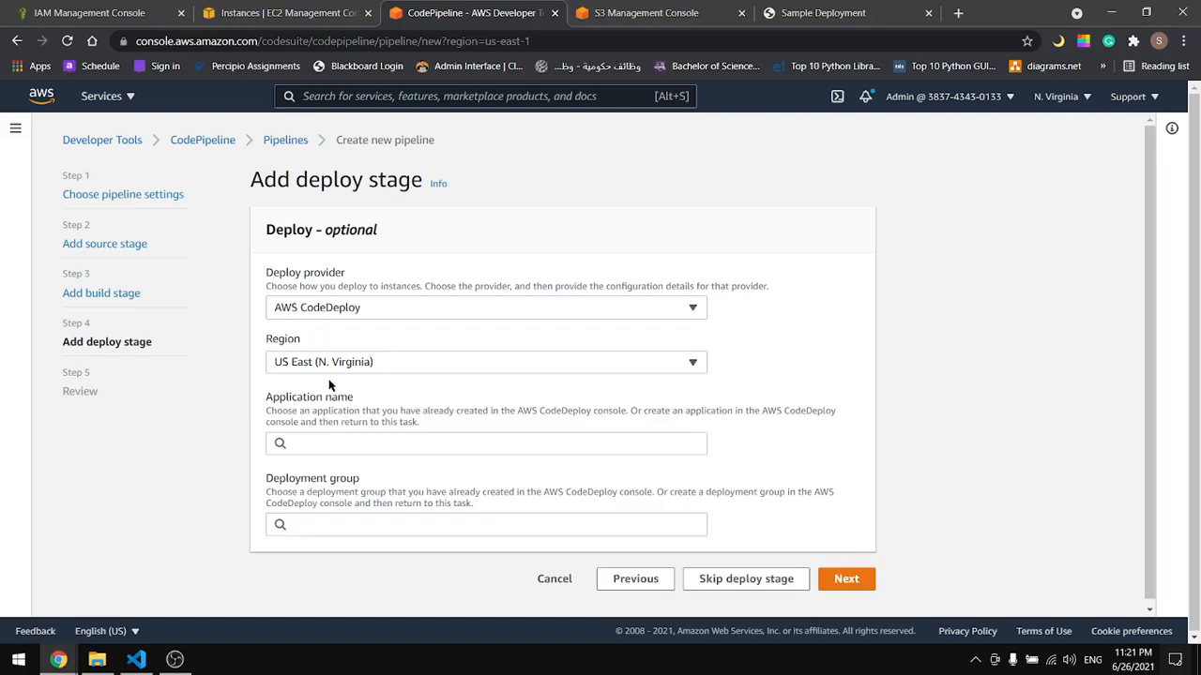
pyautogui.click(371, 443)
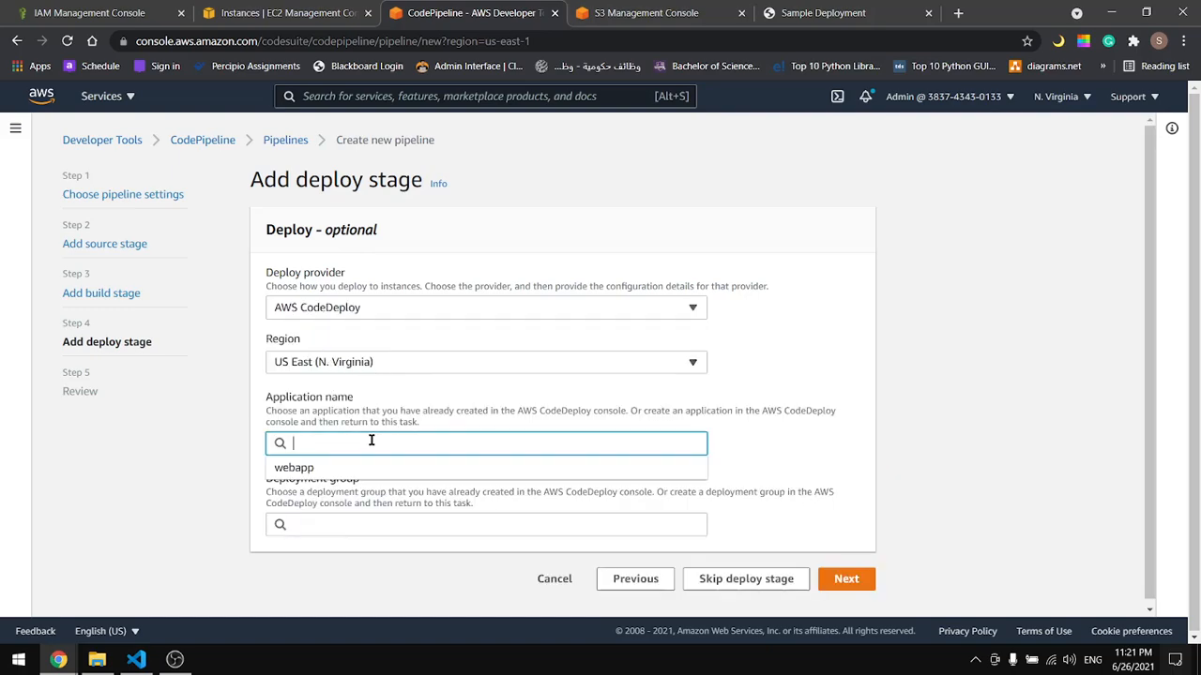
pyautogui.click(310, 469)
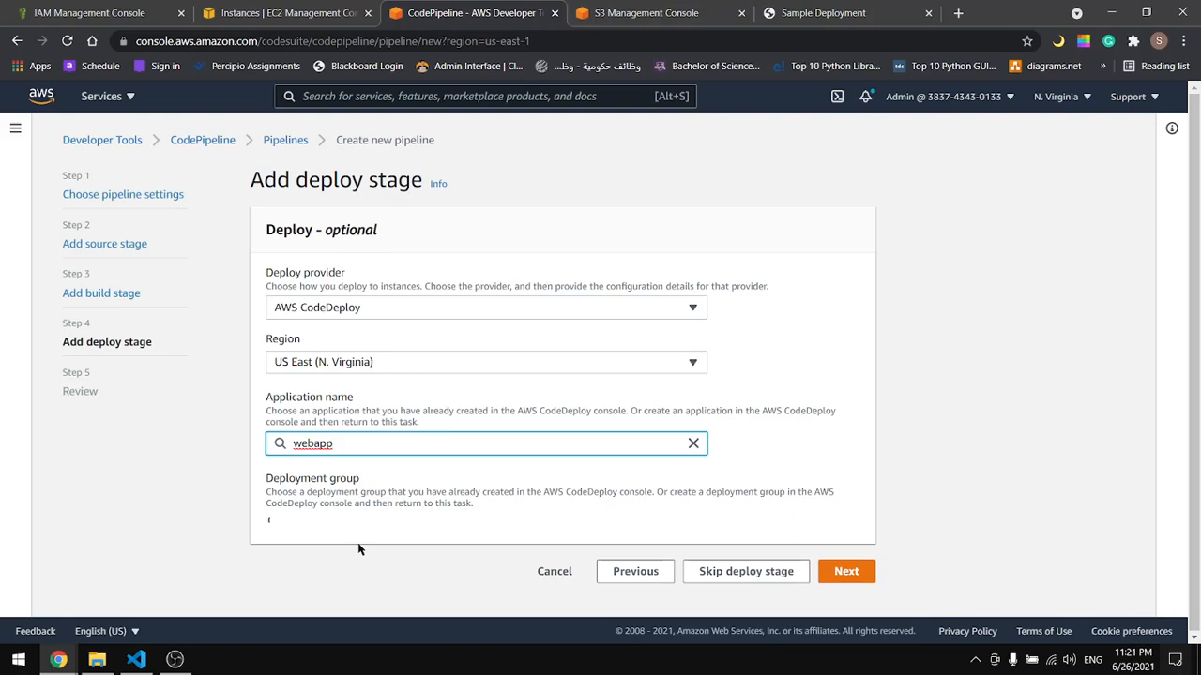
pyautogui.click(325, 527)
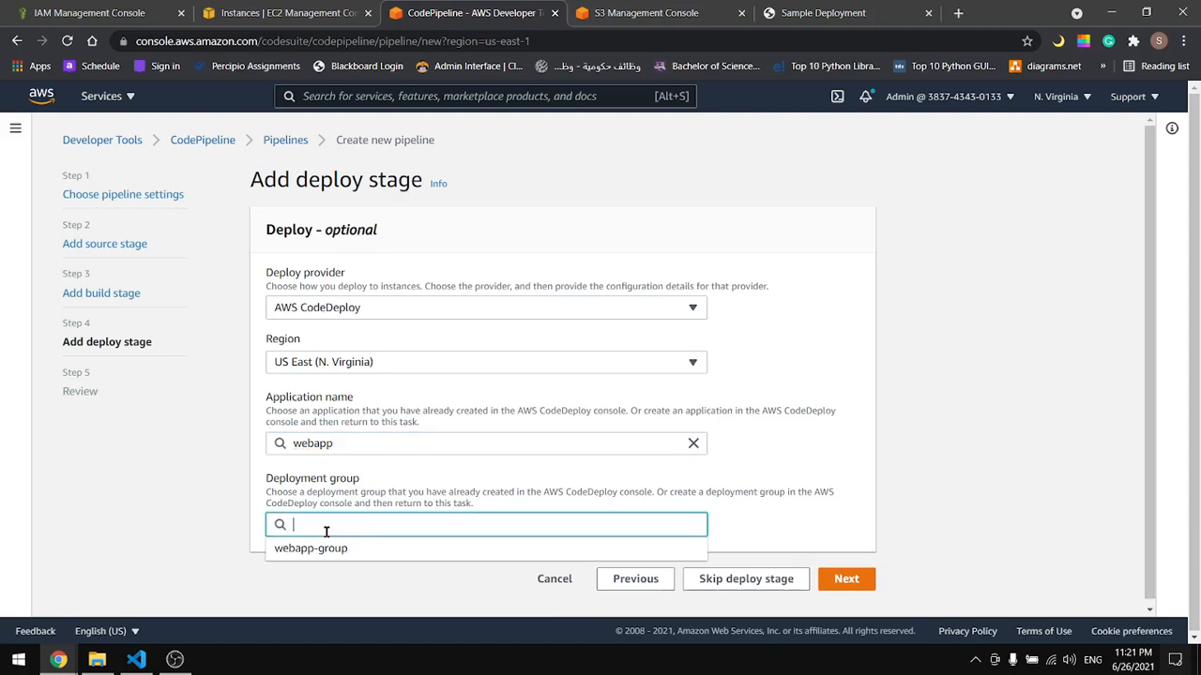
pyautogui.click(336, 551)
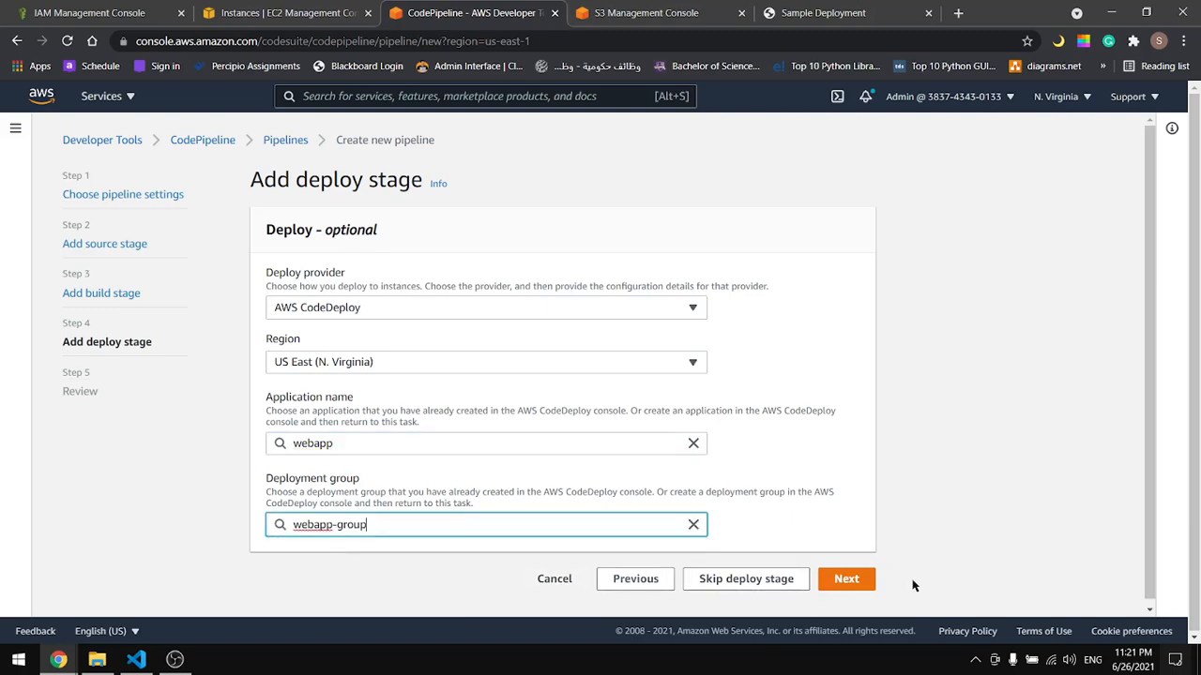
pyautogui.click(848, 580)
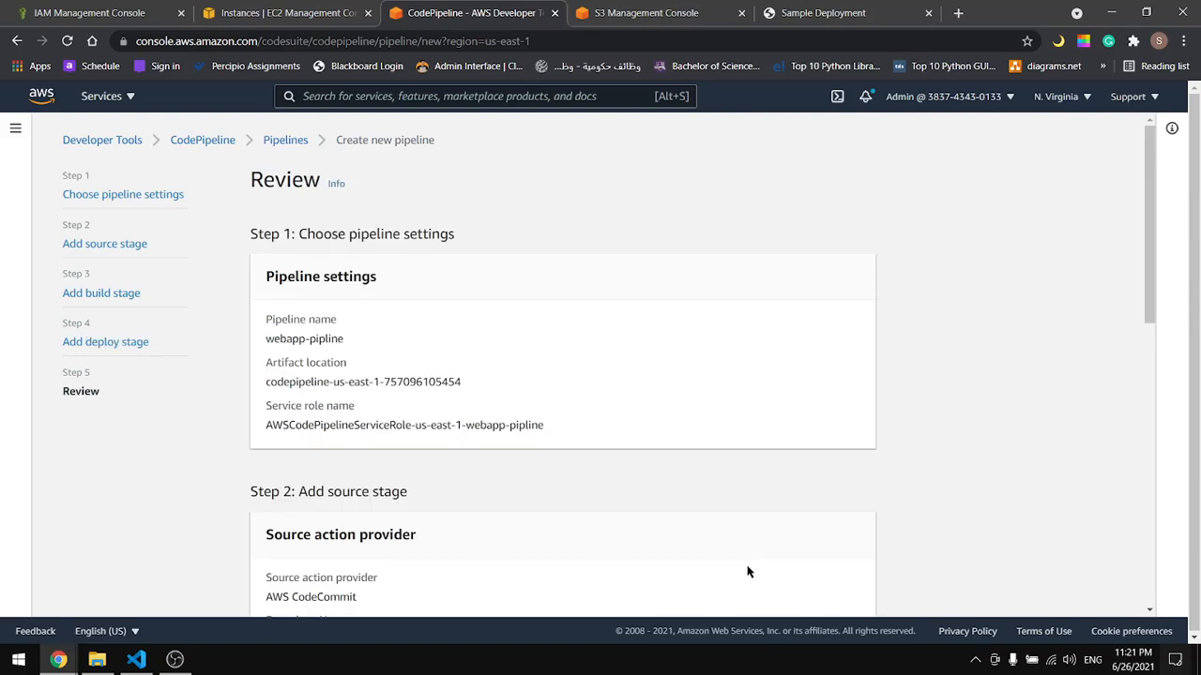
# Create the pipeline from the reviewed settings and dismiss the notification banner
pyautogui.scroll(-10, 753, 378)
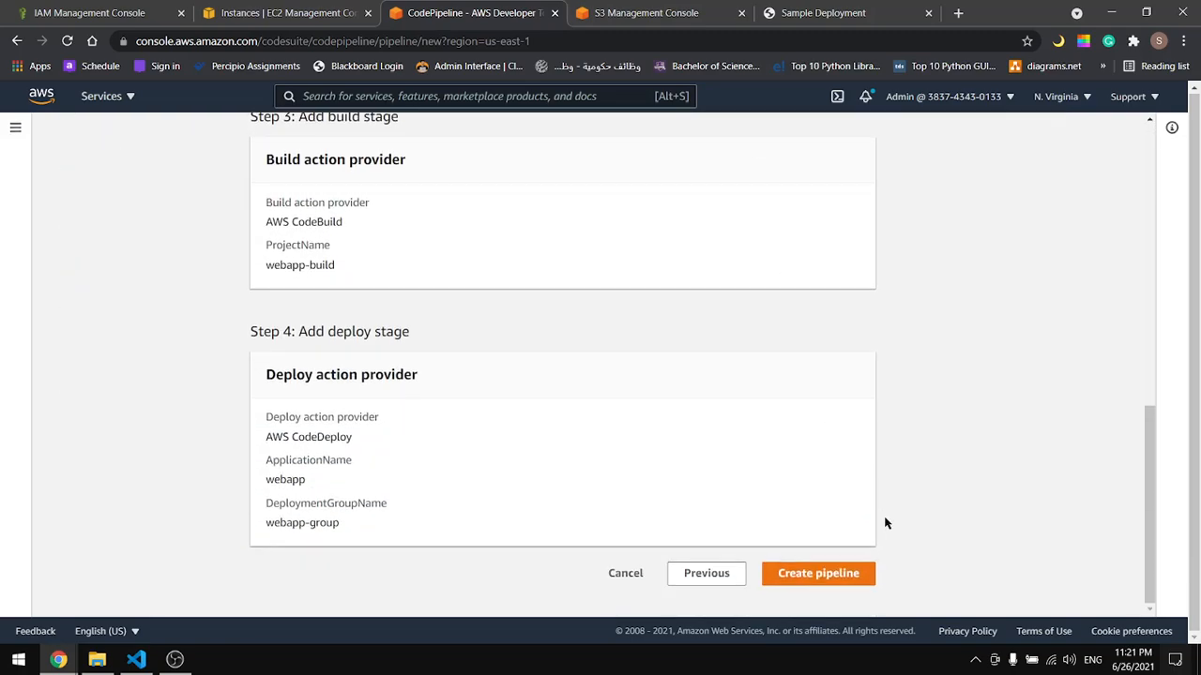
pyautogui.click(837, 575)
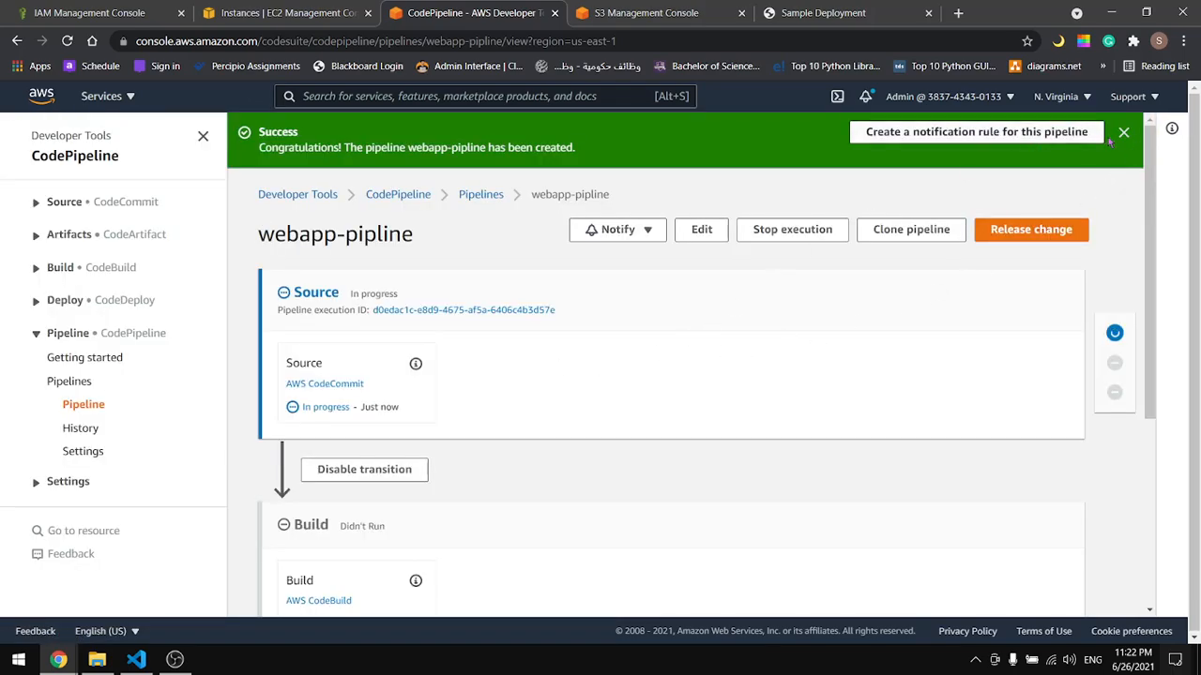
pyautogui.click(1124, 135)
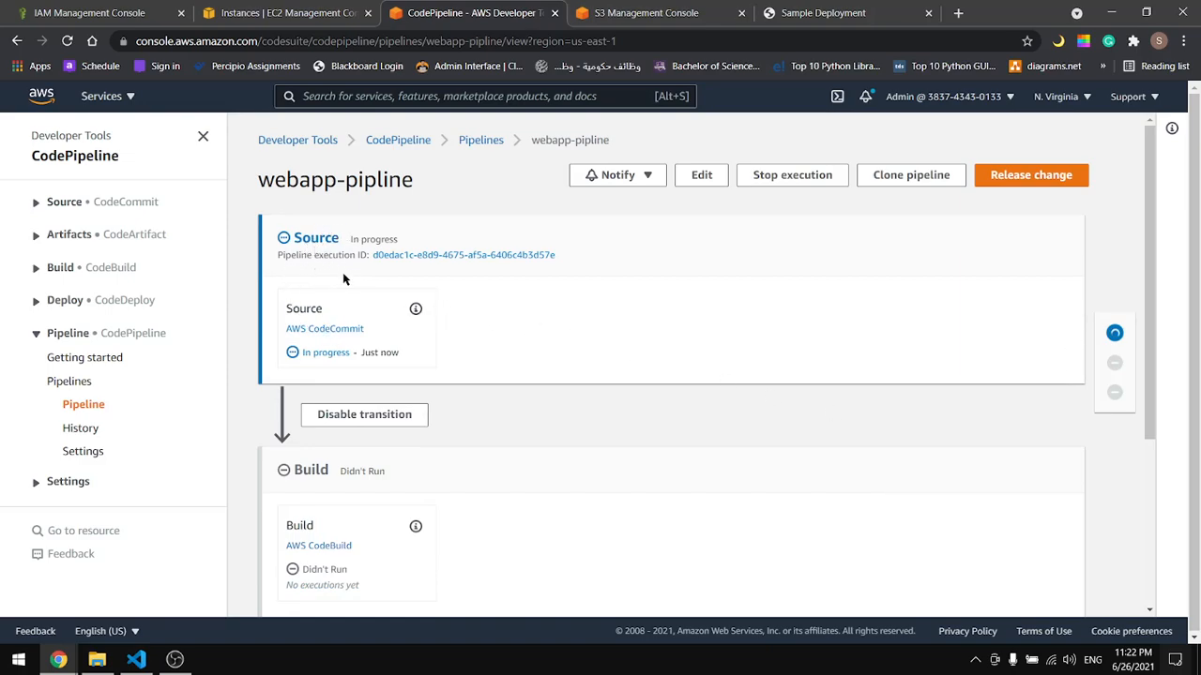
# Examine the execution status of the Source, Build and Deploy stages of webapp-pipline
pyautogui.scroll(-1, 378, 300)
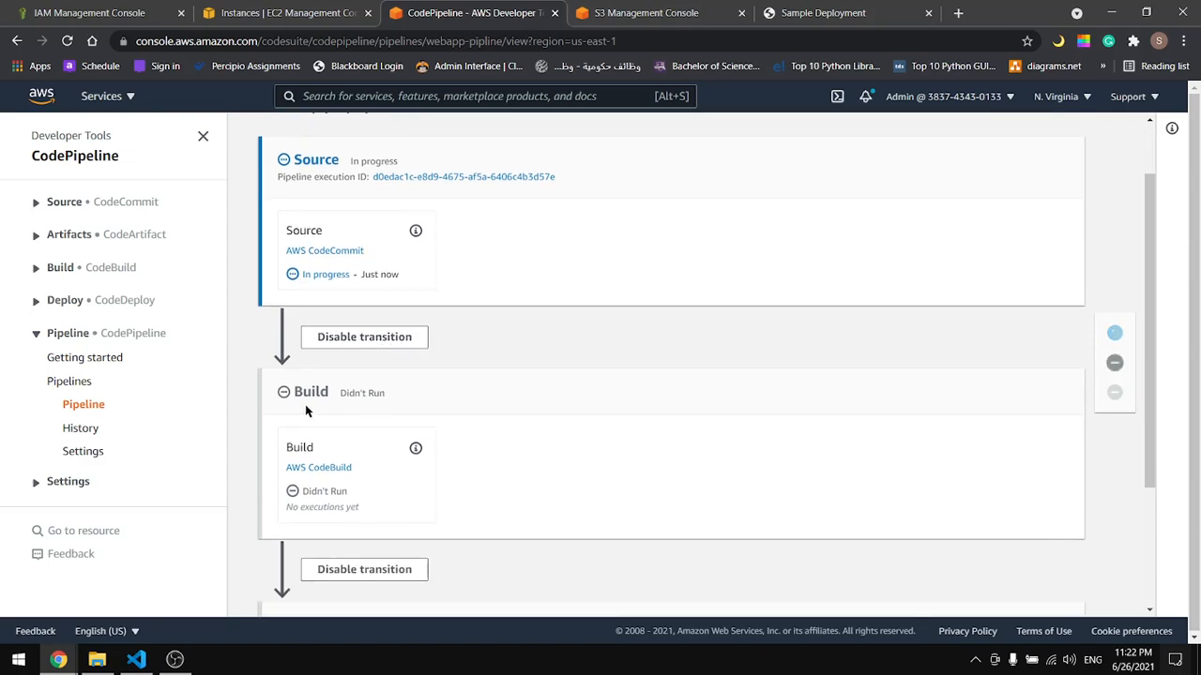
pyautogui.scroll(-2, 310, 413)
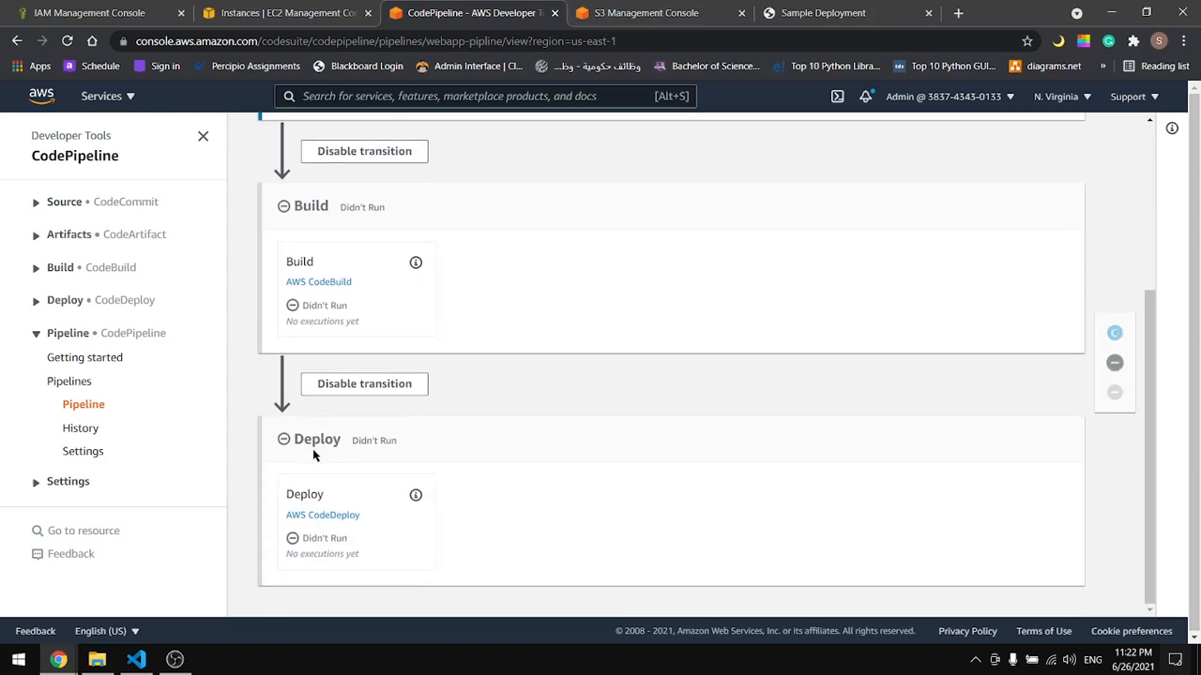
pyautogui.scroll(3, 682, 477)
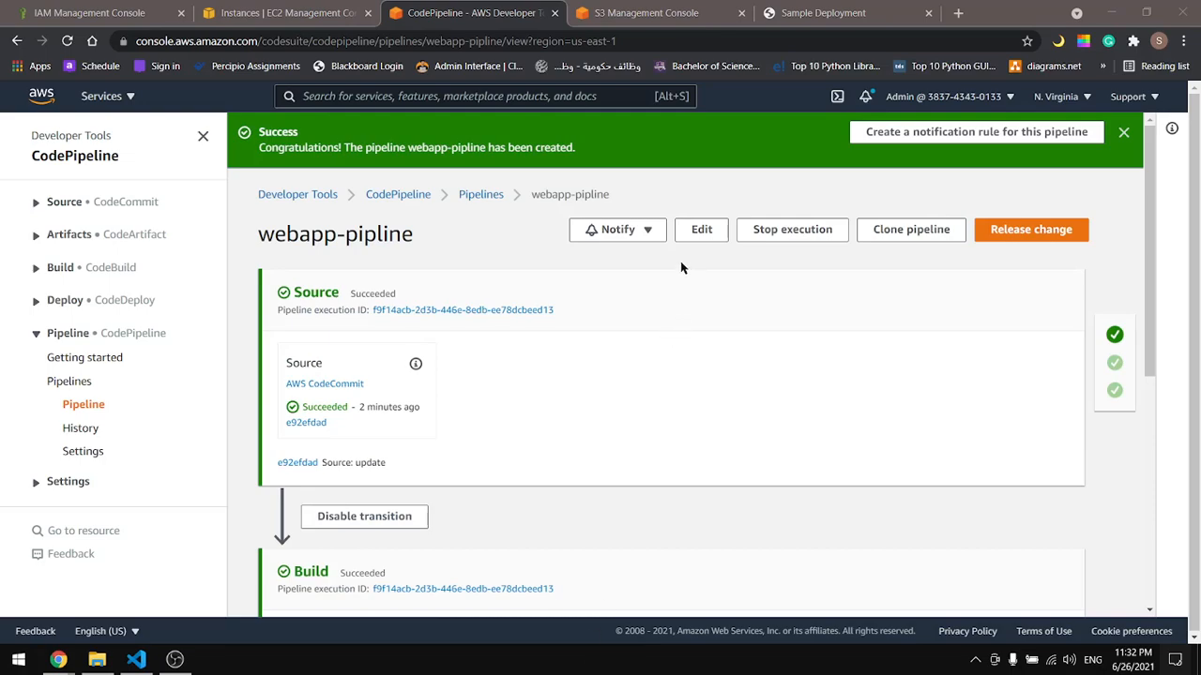
pyautogui.click(682, 268)
pyautogui.scroll(-3, 416, 364)
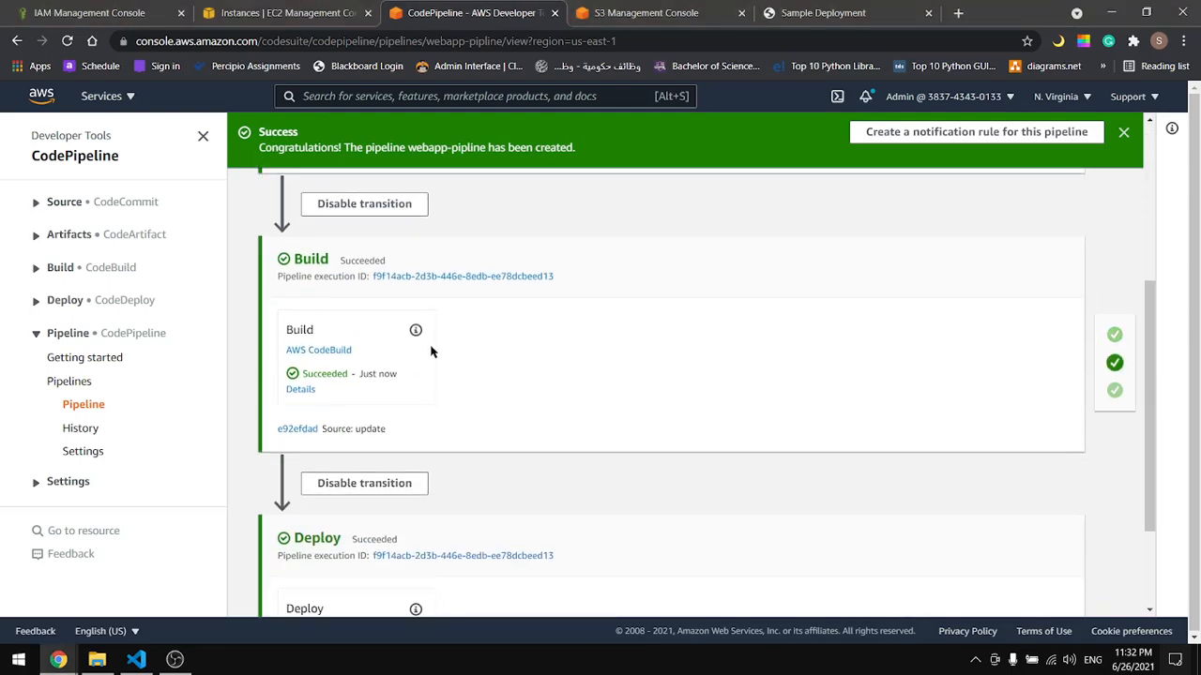
pyautogui.scroll(-2, 437, 362)
pyautogui.scroll(5, 497, 523)
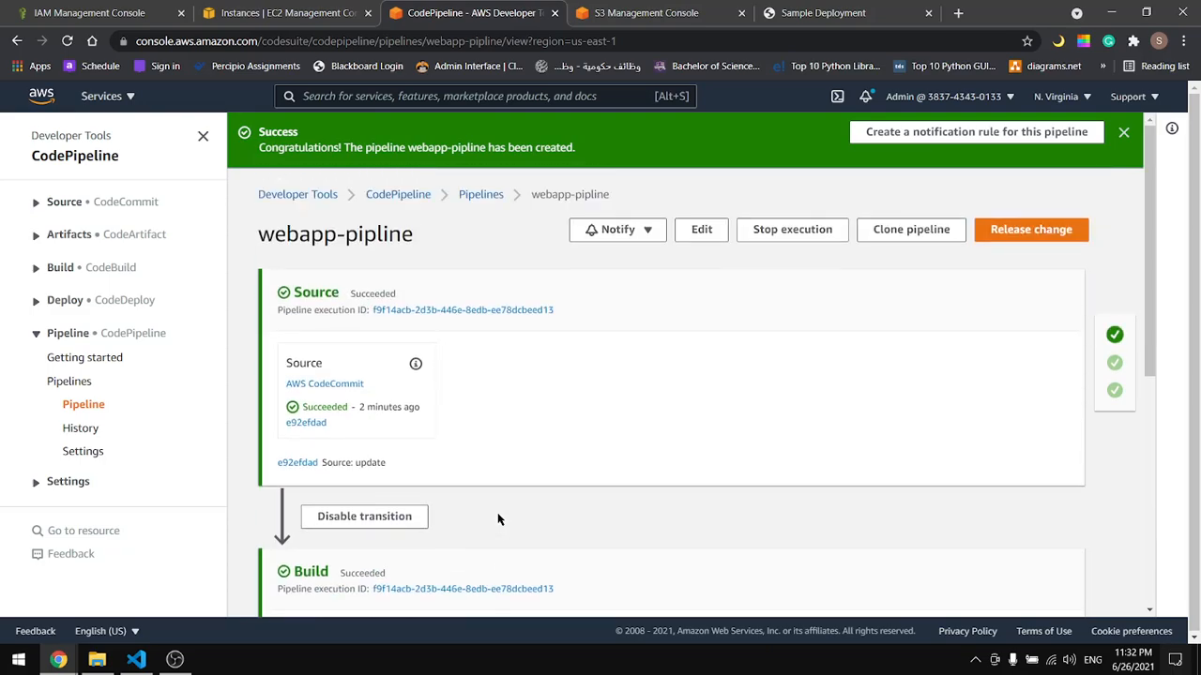
# Reload the S3 bucket list to check for the pipeline's bucket, and dismiss the success banner on the pipeline page
pyautogui.click(610, 13)
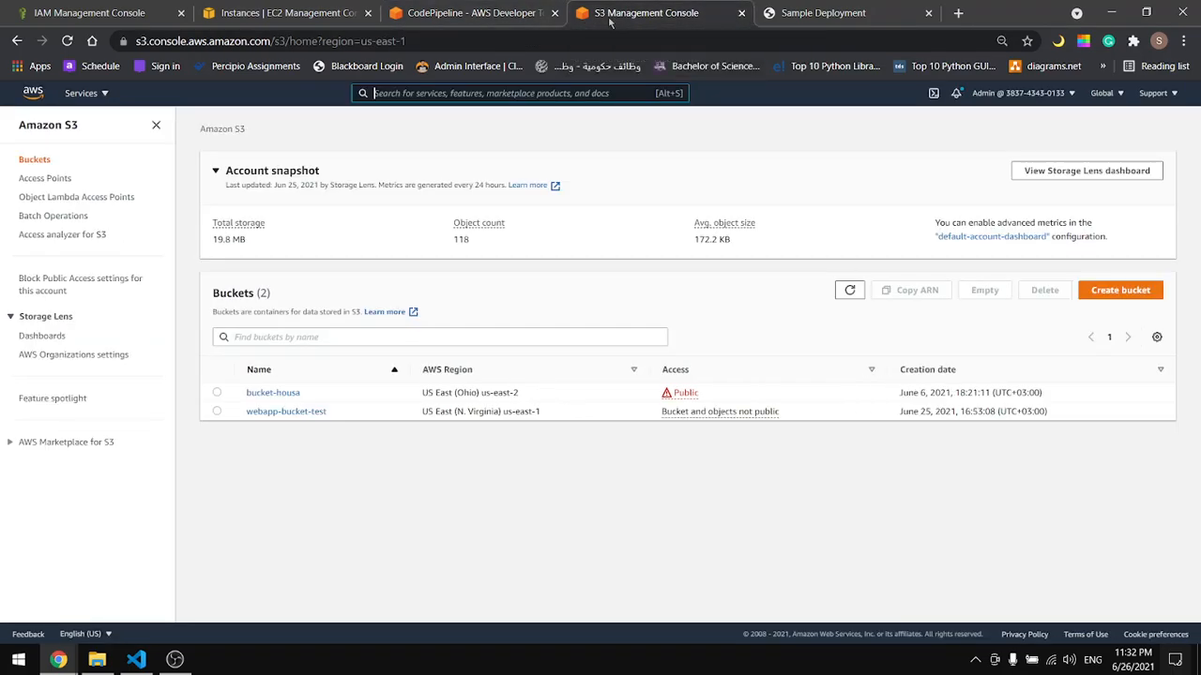
pyautogui.click(67, 41)
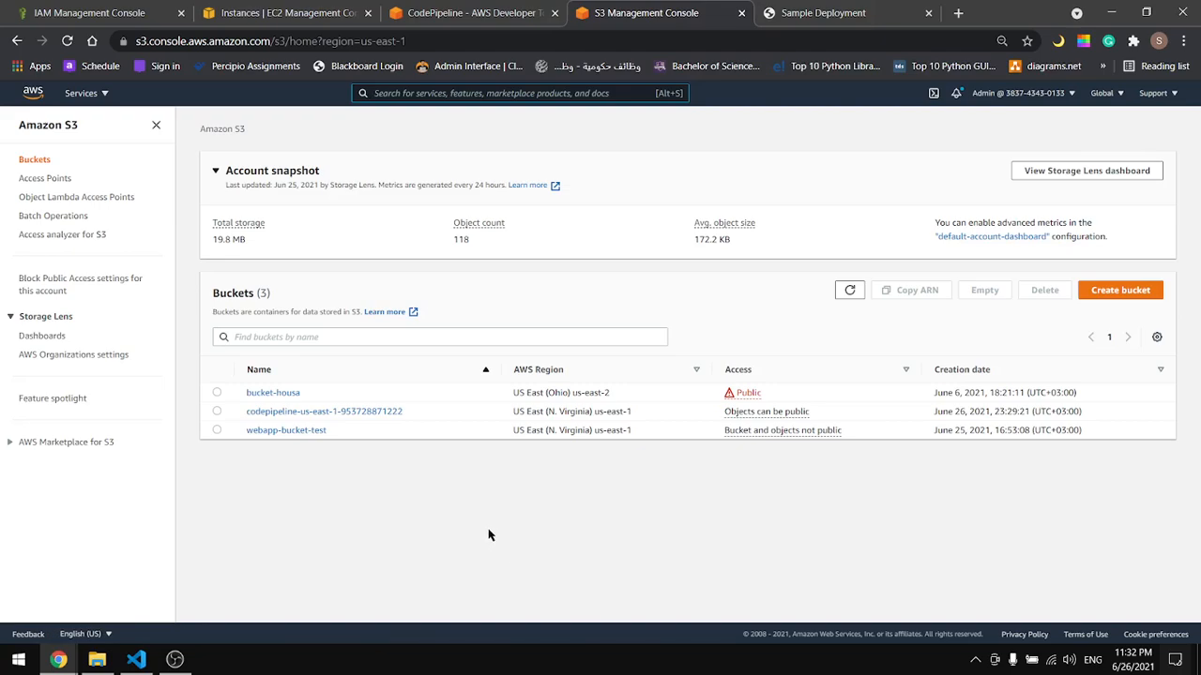
pyautogui.click(466, 14)
pyautogui.click(1122, 132)
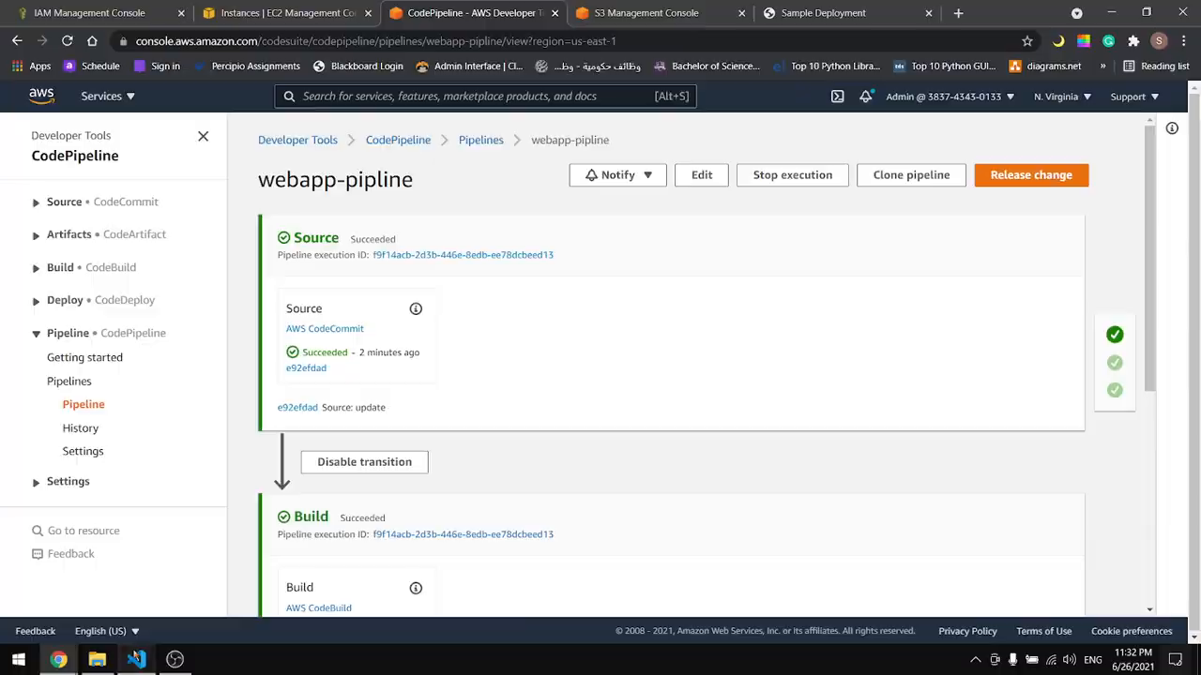
# Switch to Visual Studio Code and change the h3 heading in index.html to "This is test version 2"
pyautogui.click(136, 660)
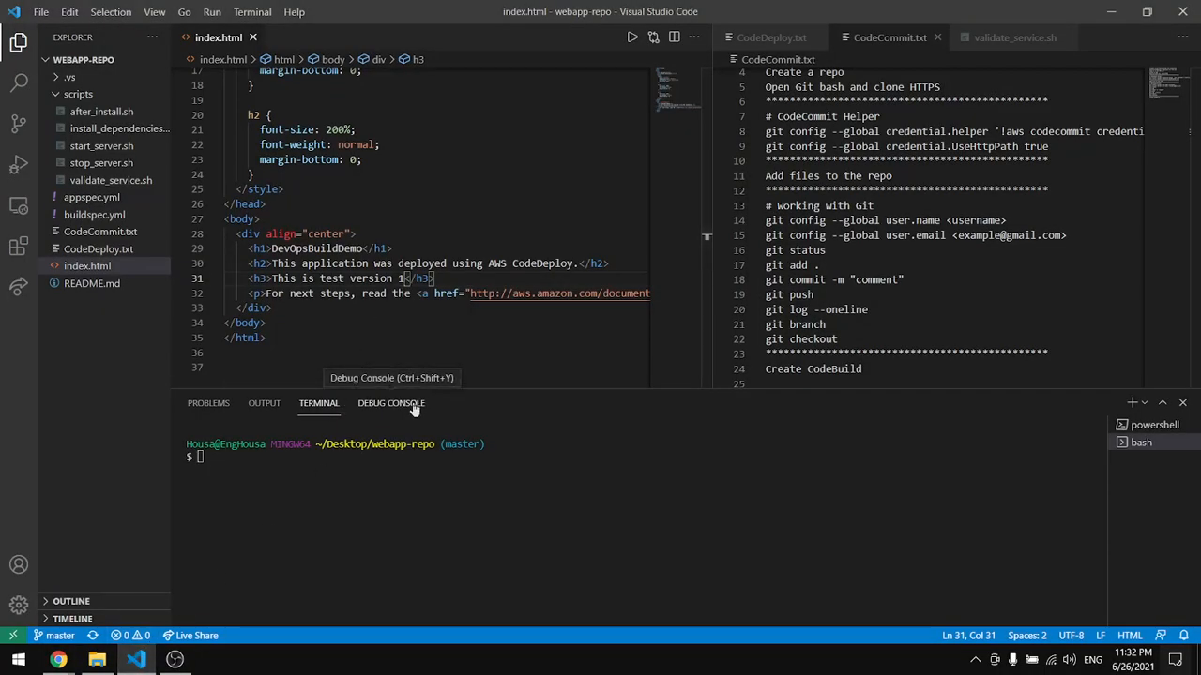
pyautogui.press('BackSpace')
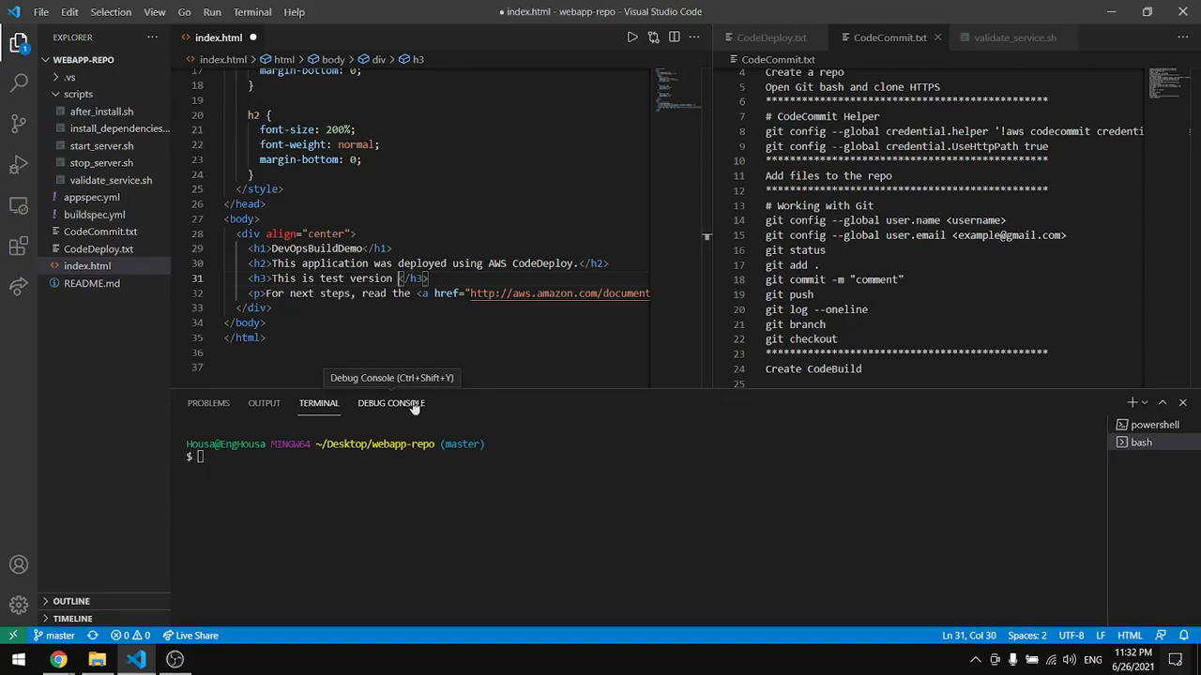
pyautogui.write('2')
# Try to commit all changes with the message "update" and push them, and check the pipeline in the browser for a new run
pyautogui.click(282, 517)
pyautogui.write('git add .')
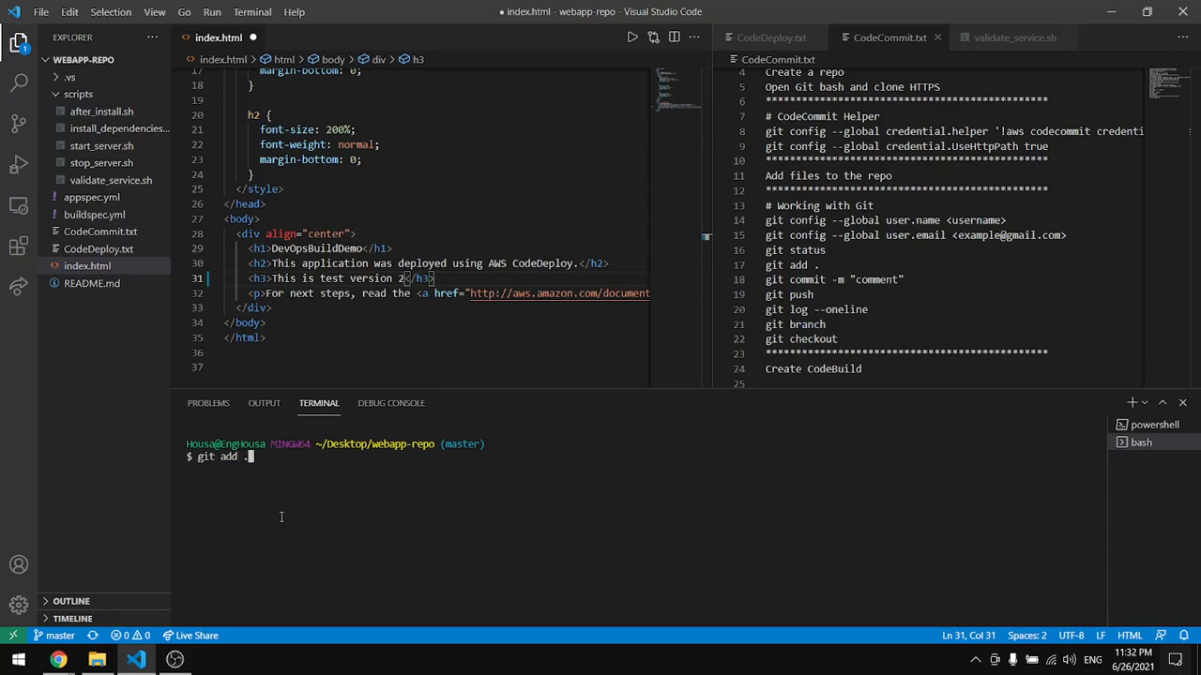
pyautogui.press('Return')
pyautogui.write('git commit "')
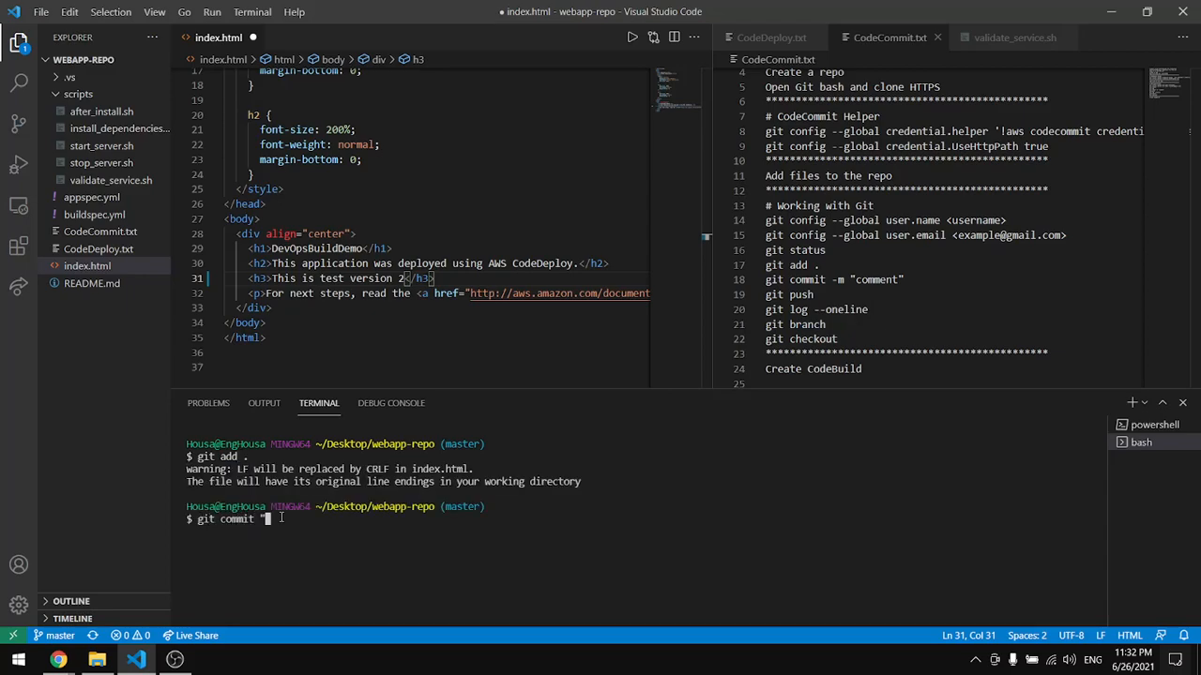
pyautogui.press('BackSpace')
pyautogui.write('-m "')
pyautogui.write('update"')
pyautogui.press('Return')
pyautogui.write('git push')
pyautogui.press('Return')
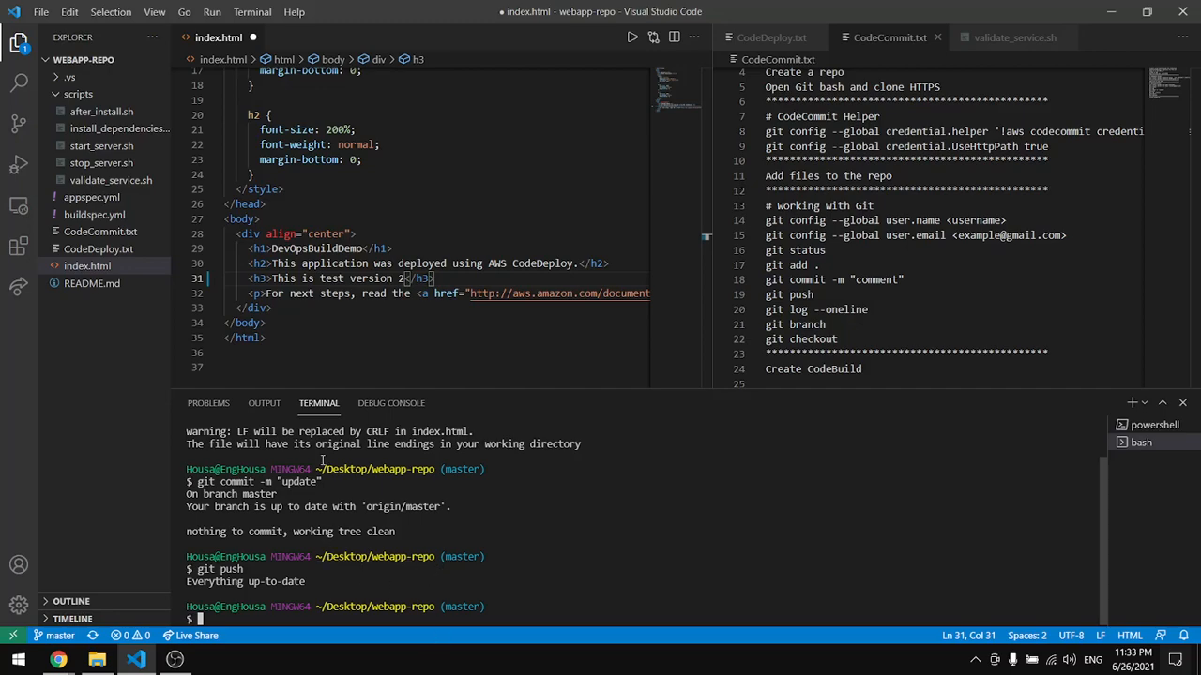
pyautogui.moveTo(58, 660)
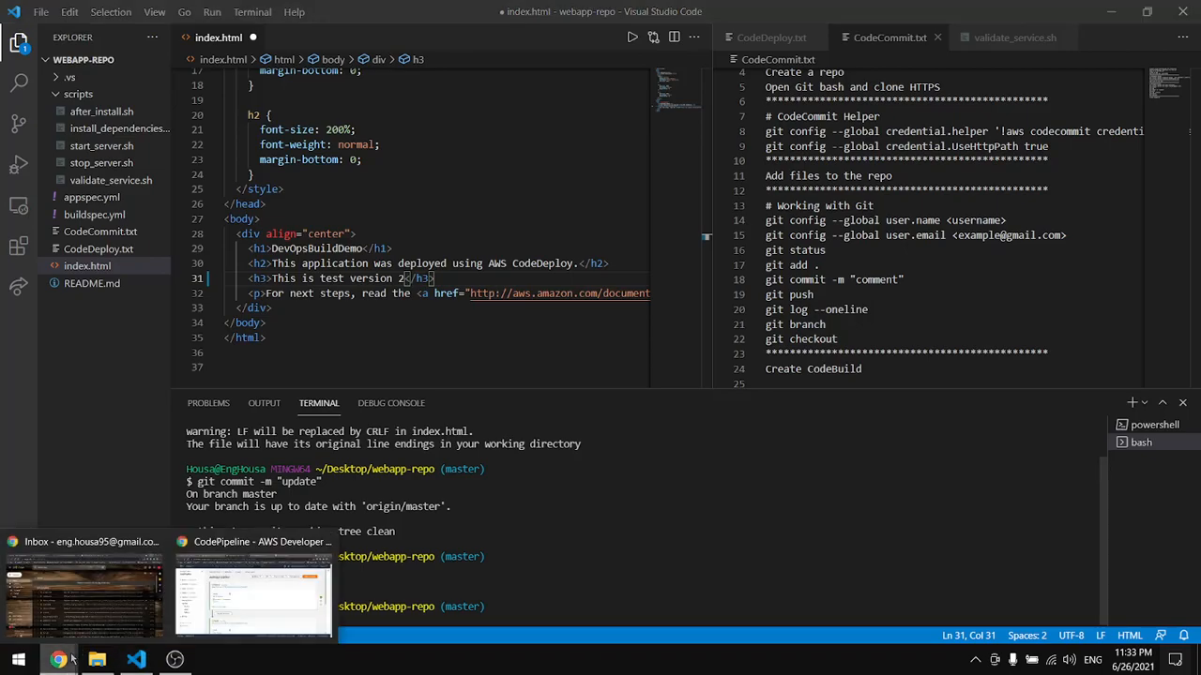
pyautogui.click(255, 608)
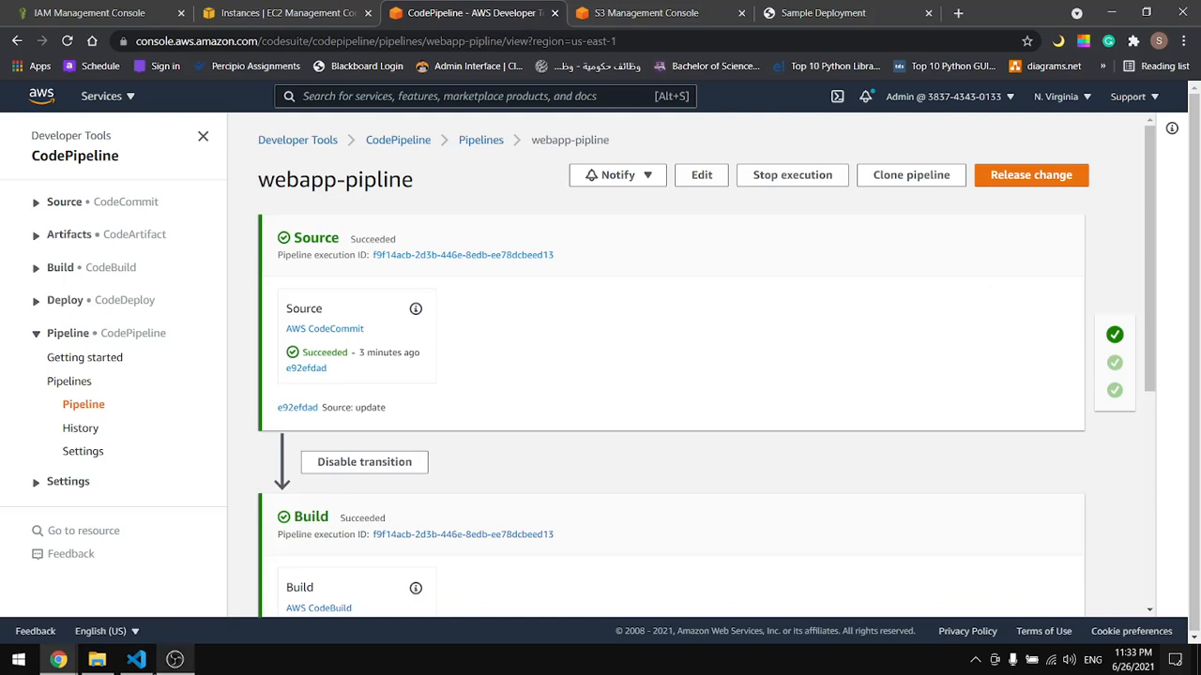
# Return to Visual Studio Code, set the test version in the h3 heading of index.html to 2 and save the file
pyautogui.click(136, 659)
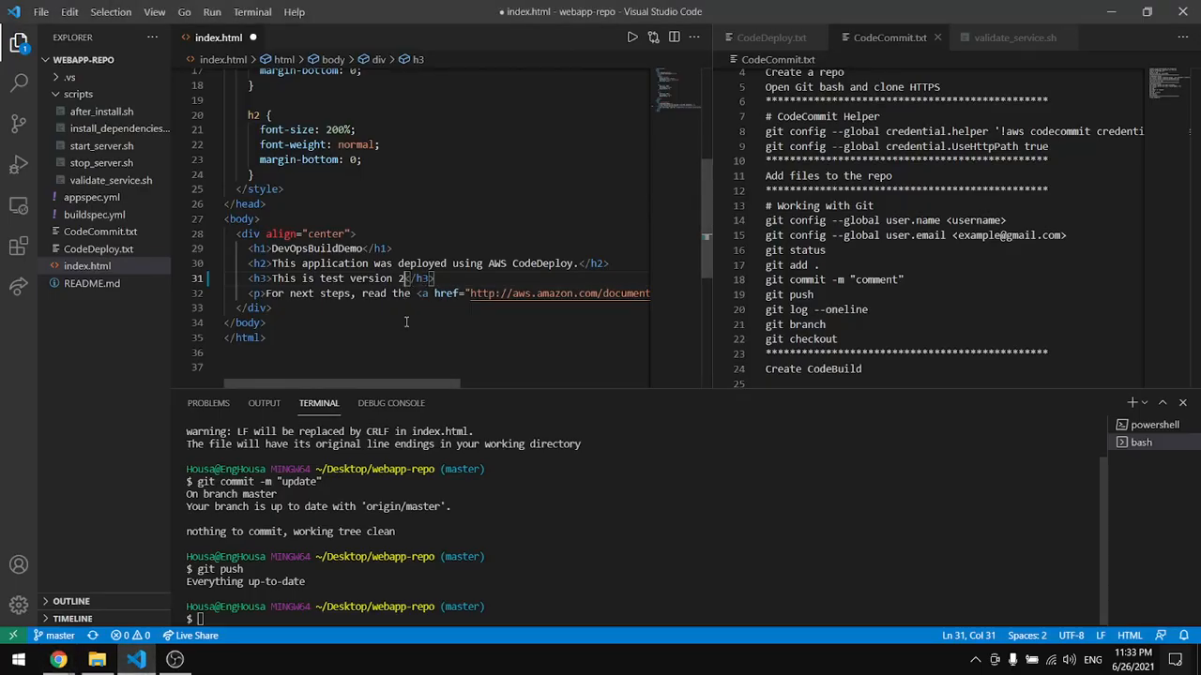
pyautogui.press('BackSpace')
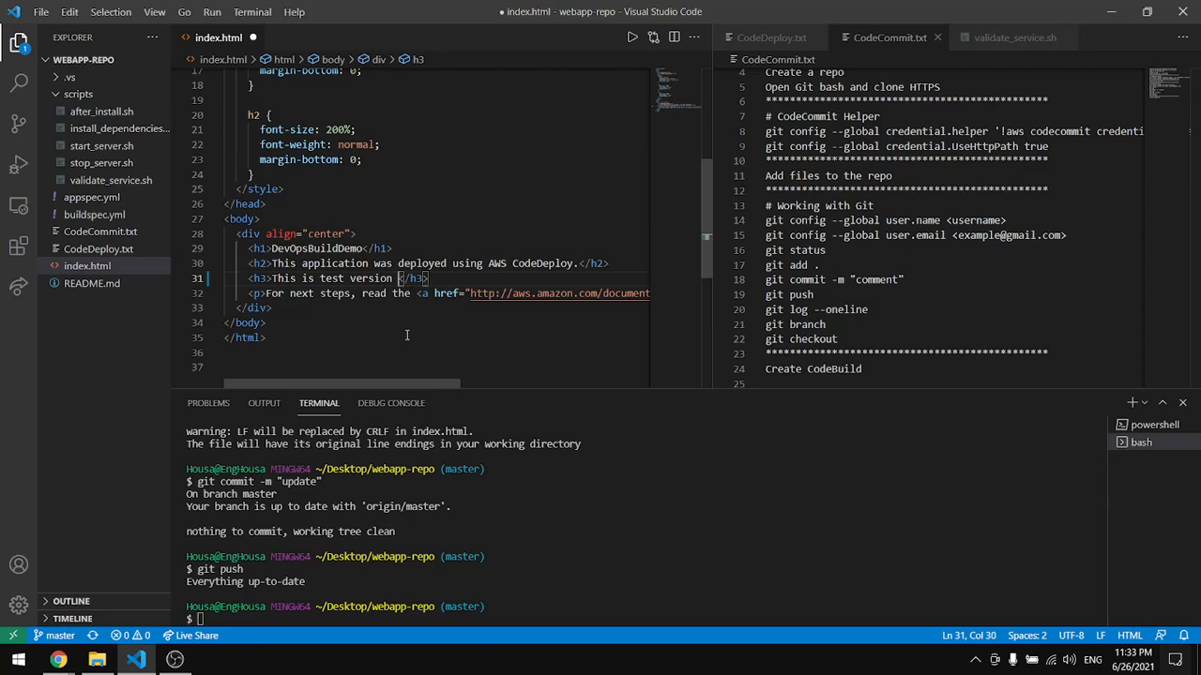
pyautogui.write('3')
pyautogui.press('BackSpace')
pyautogui.hotkey('ctrl', 's')
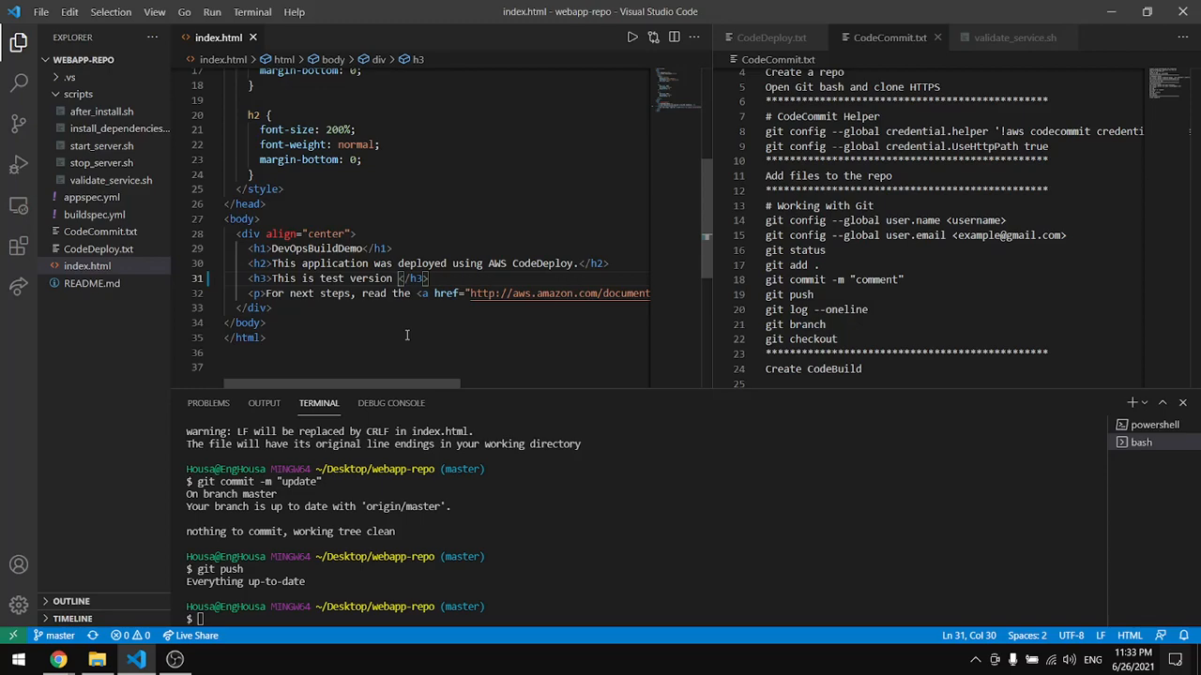
pyautogui.write('2')
pyautogui.hotkey('ctrl', 's')
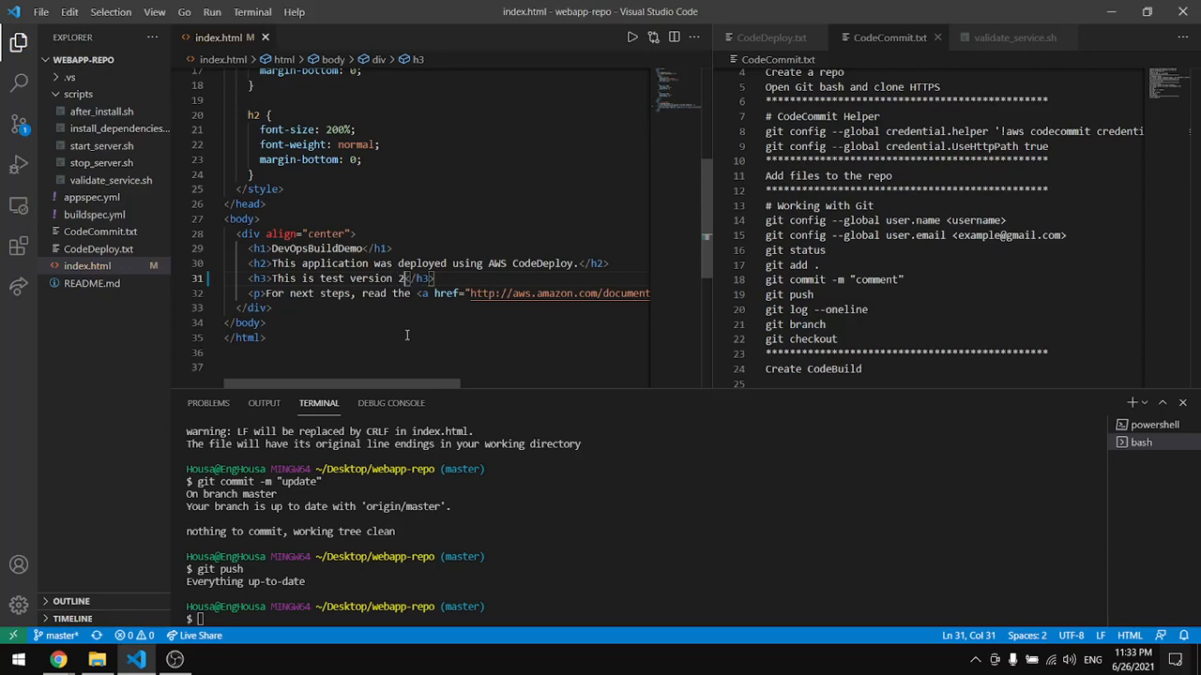
# Stage all changes with git add and commit them with the message "update" in the bash terminal
pyautogui.click(474, 556)
pyautogui.press('Up')
pyautogui.press('Up')
pyautogui.press('Up')
pyautogui.press('Return')
pyautogui.press('Up')
pyautogui.press('Up')
pyautogui.press('Up')
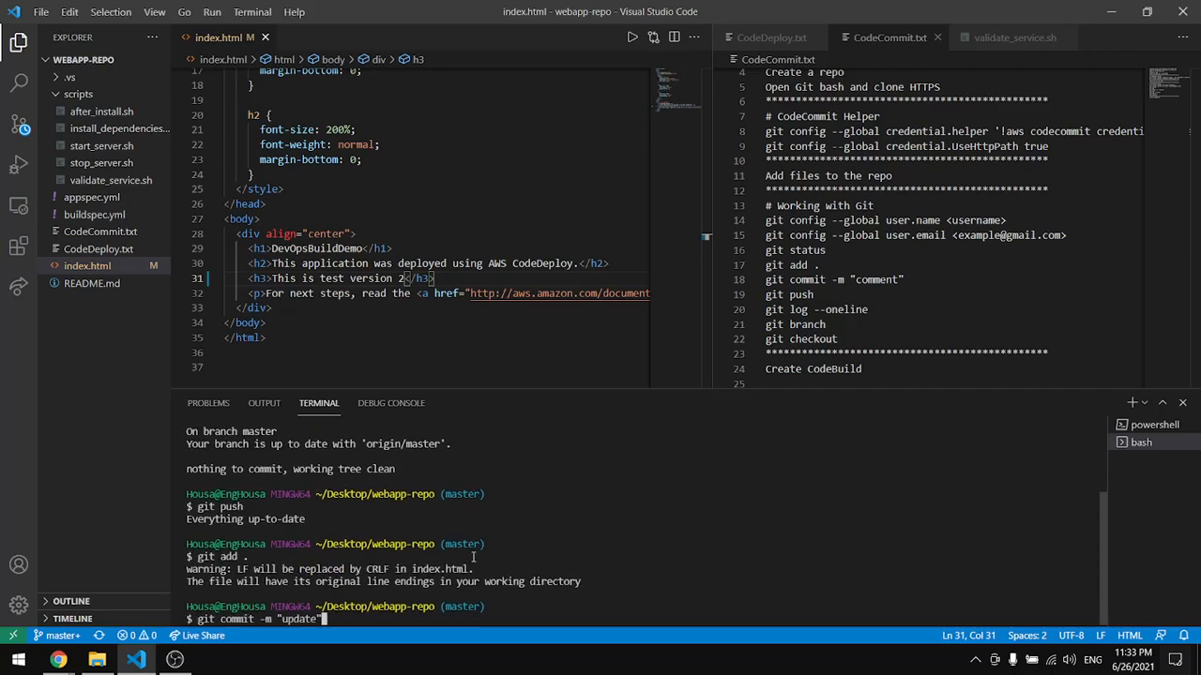
pyautogui.press('Return')
# Push the new commit from the master branch with git push
pyautogui.press('Up')
pyautogui.press('Up')
pyautogui.press('Up')
pyautogui.press('Return')
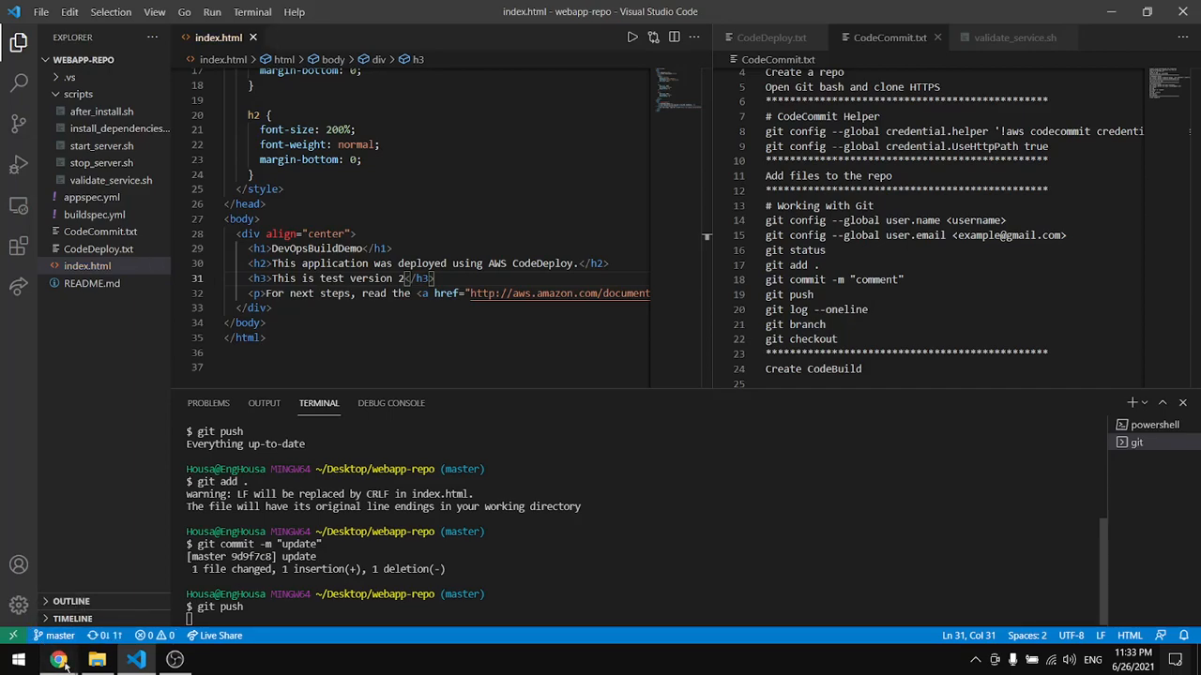
# Switch to the browser and check the stages of the new pipeline run, the S3 bucket list and the EC2 instances
pyautogui.moveTo(58, 660)
pyautogui.click(251, 602)
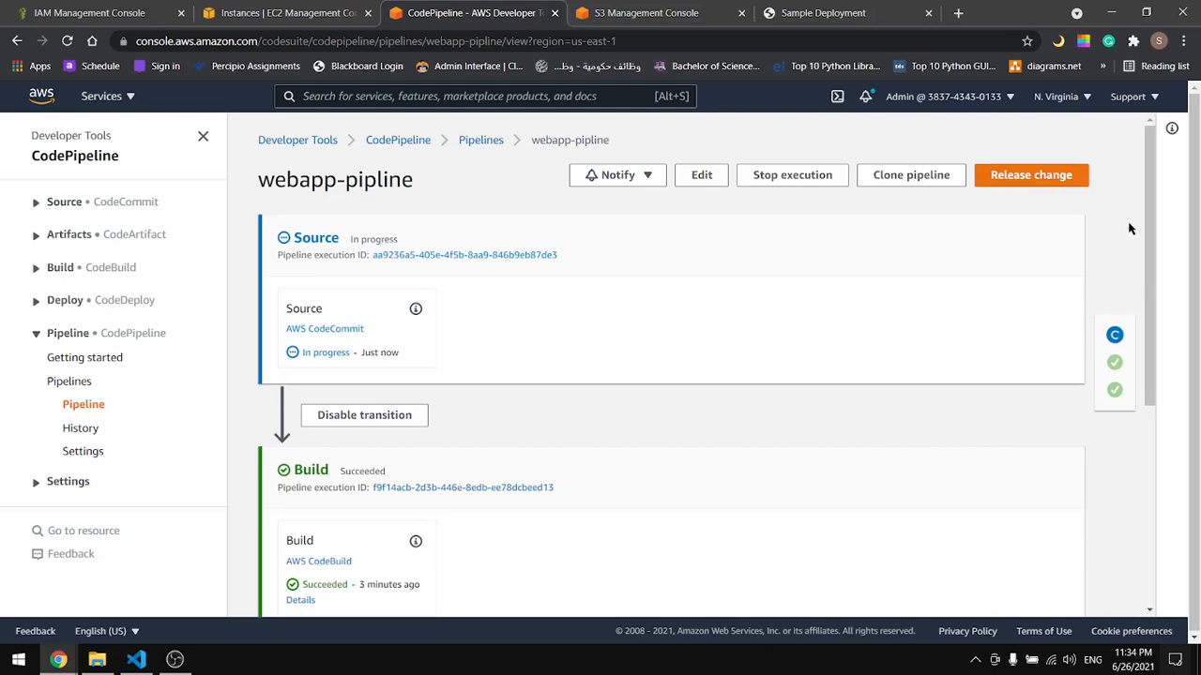
pyautogui.click(793, 671)
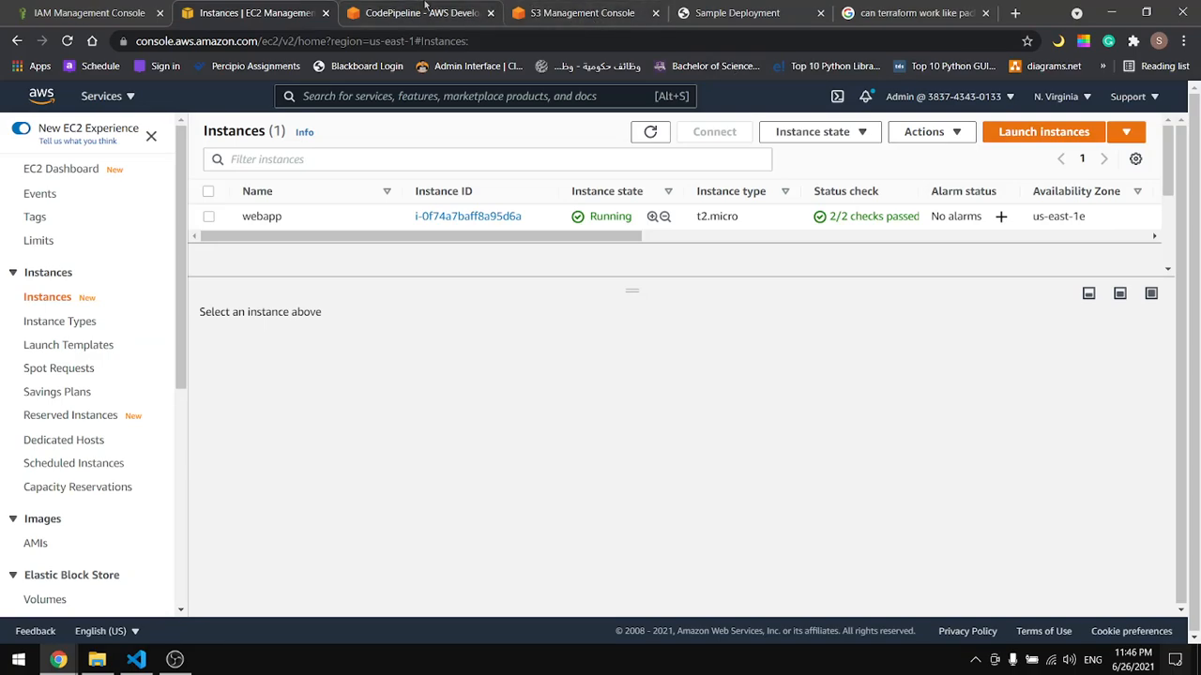
pyautogui.click(425, 9)
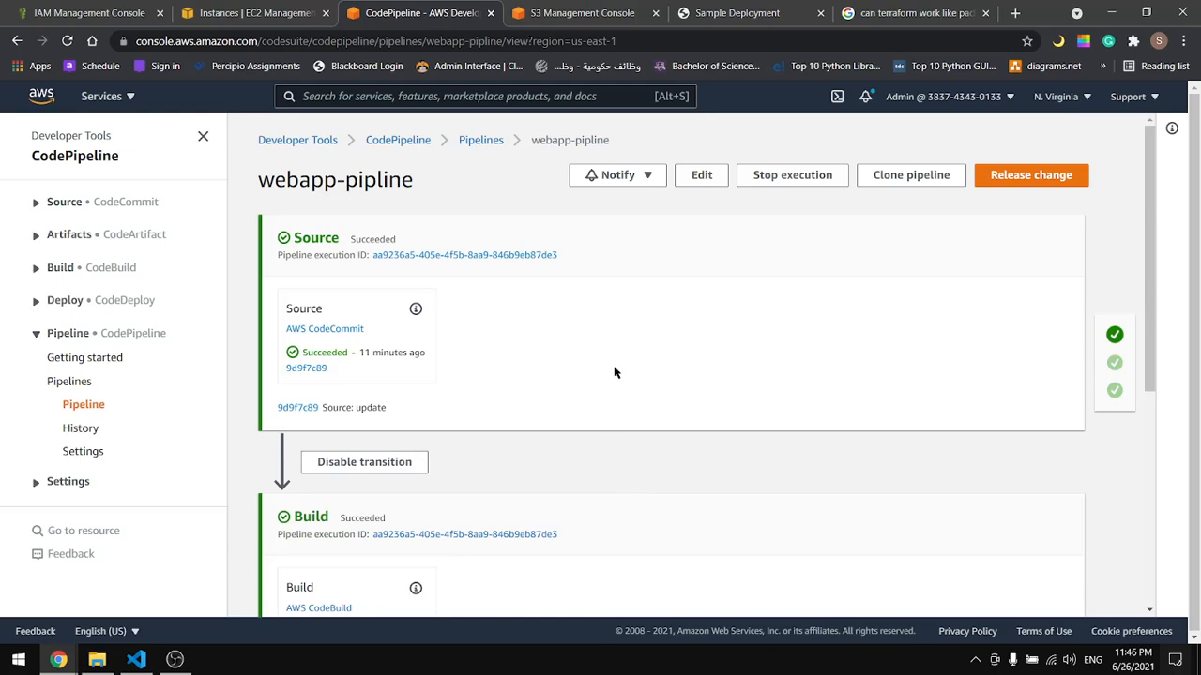
pyautogui.scroll(-4, 375, 375)
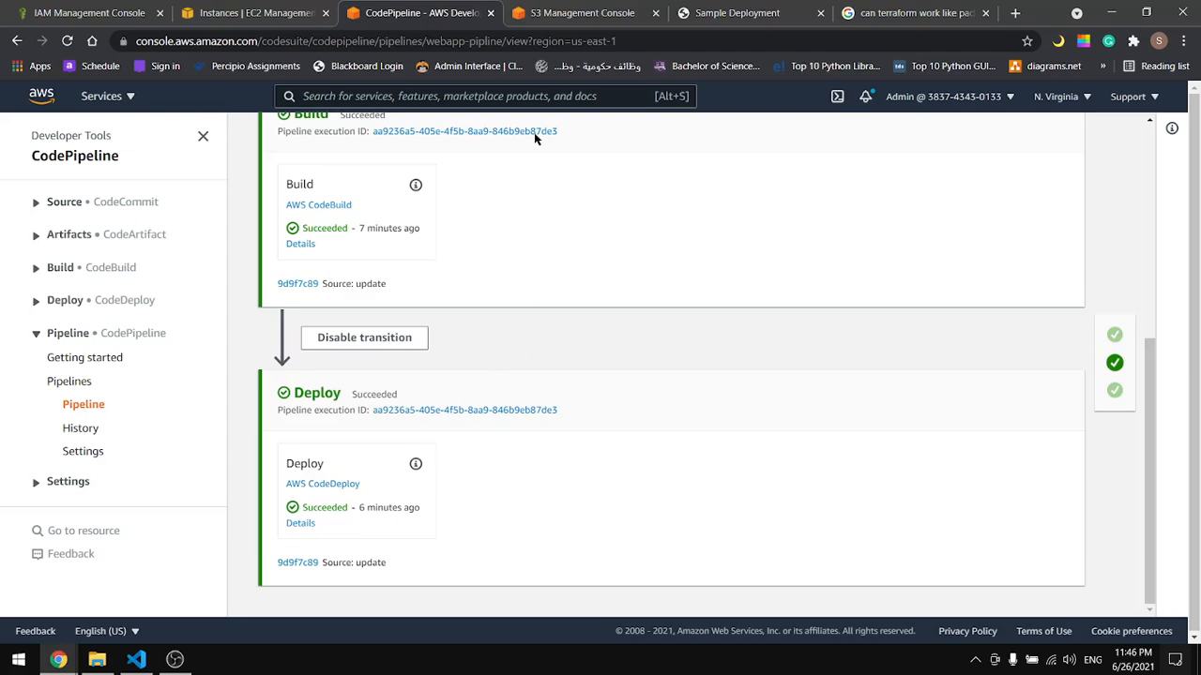
pyautogui.click(563, 14)
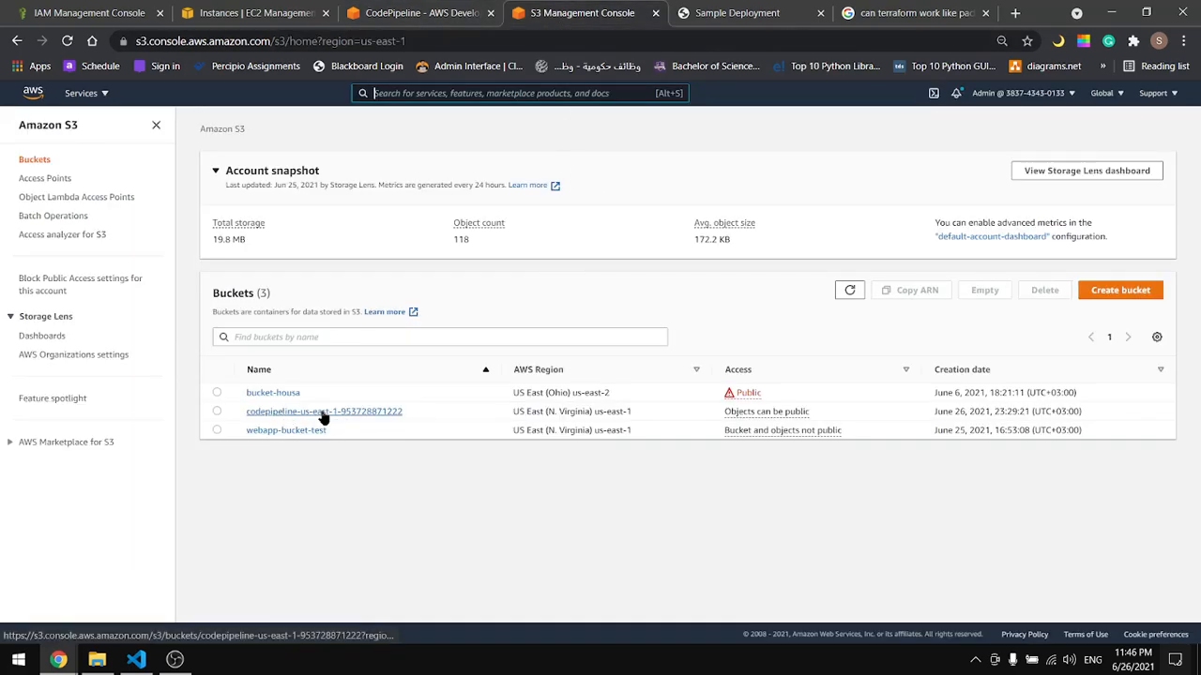
pyautogui.click(268, 12)
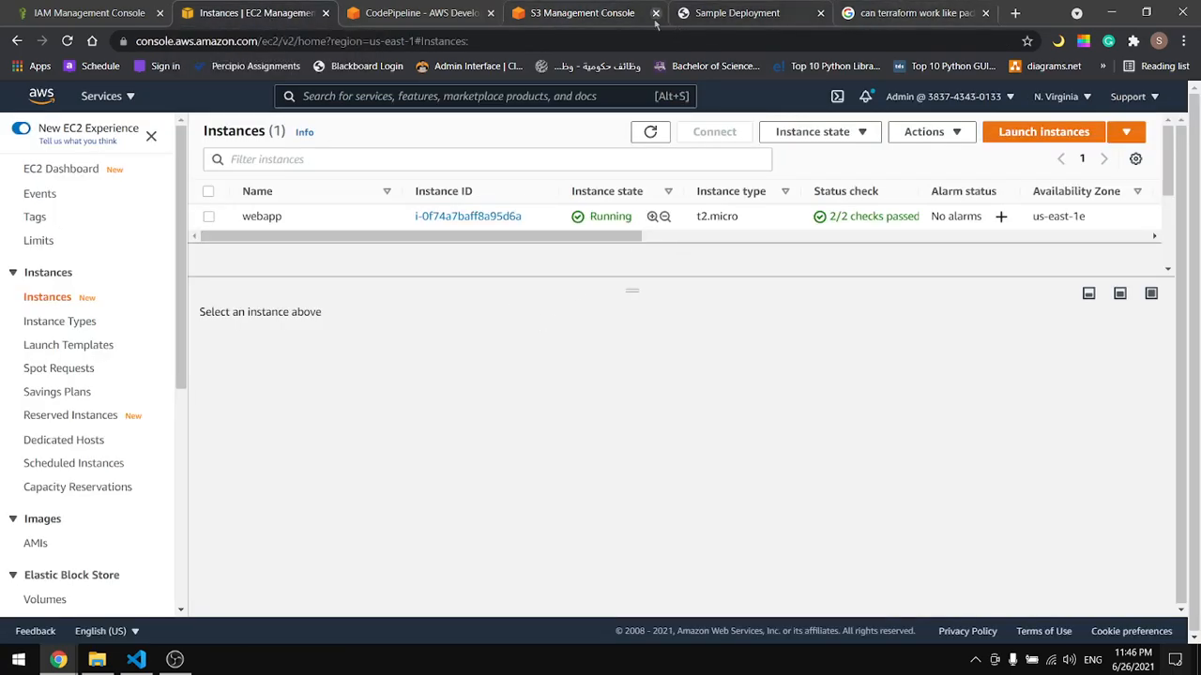
# Close the Terraform search page and reload the Sample Deployment page to check the deployed test version
pyautogui.click(985, 12)
pyautogui.click(819, 13)
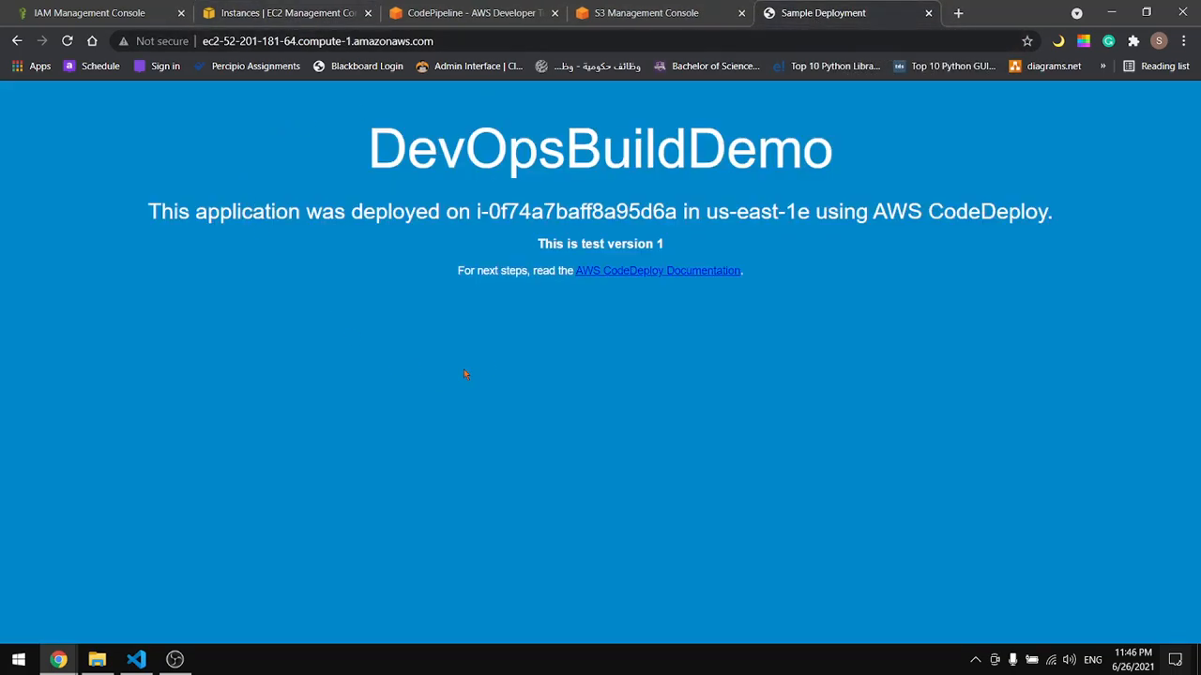
pyautogui.click(67, 40)
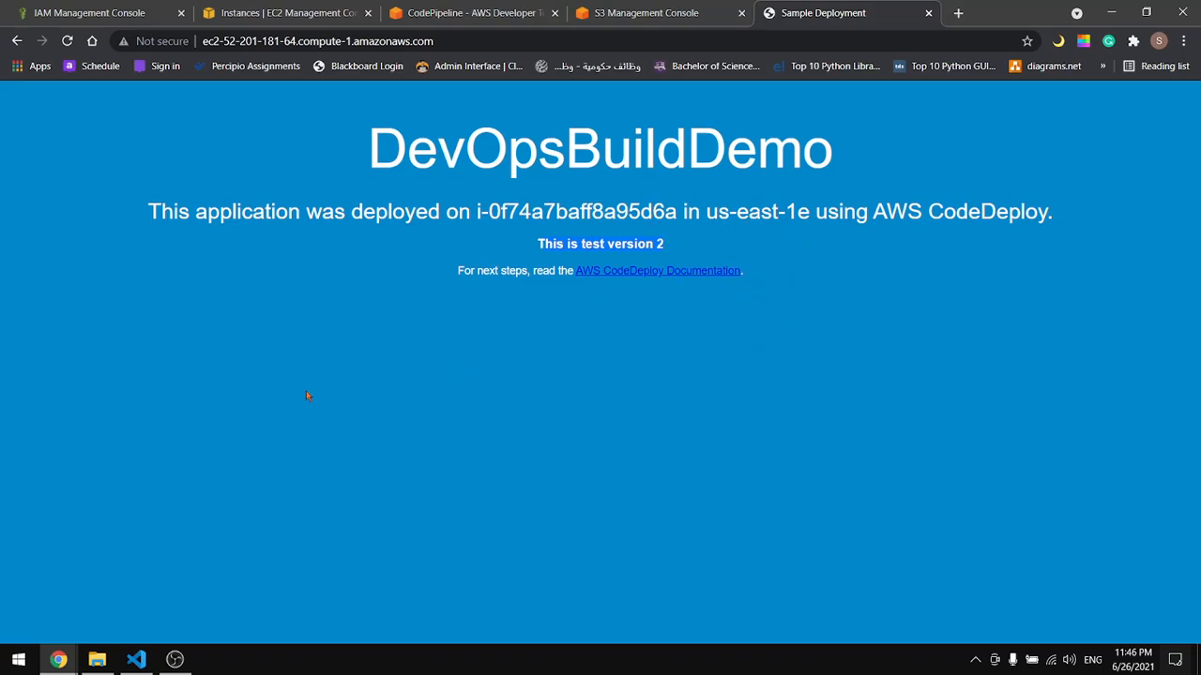
# Return to the webapp-pipline page in CodePipeline and open the pipeline for editing
pyautogui.click(469, 12)
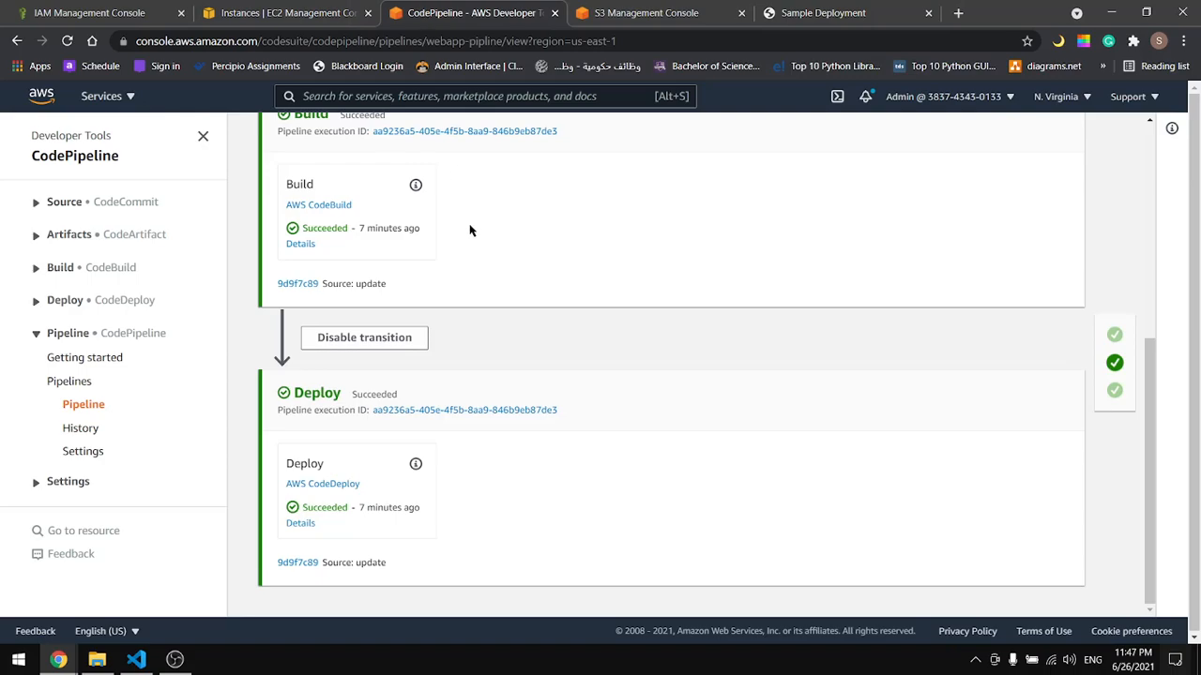
pyautogui.scroll(4, 801, 299)
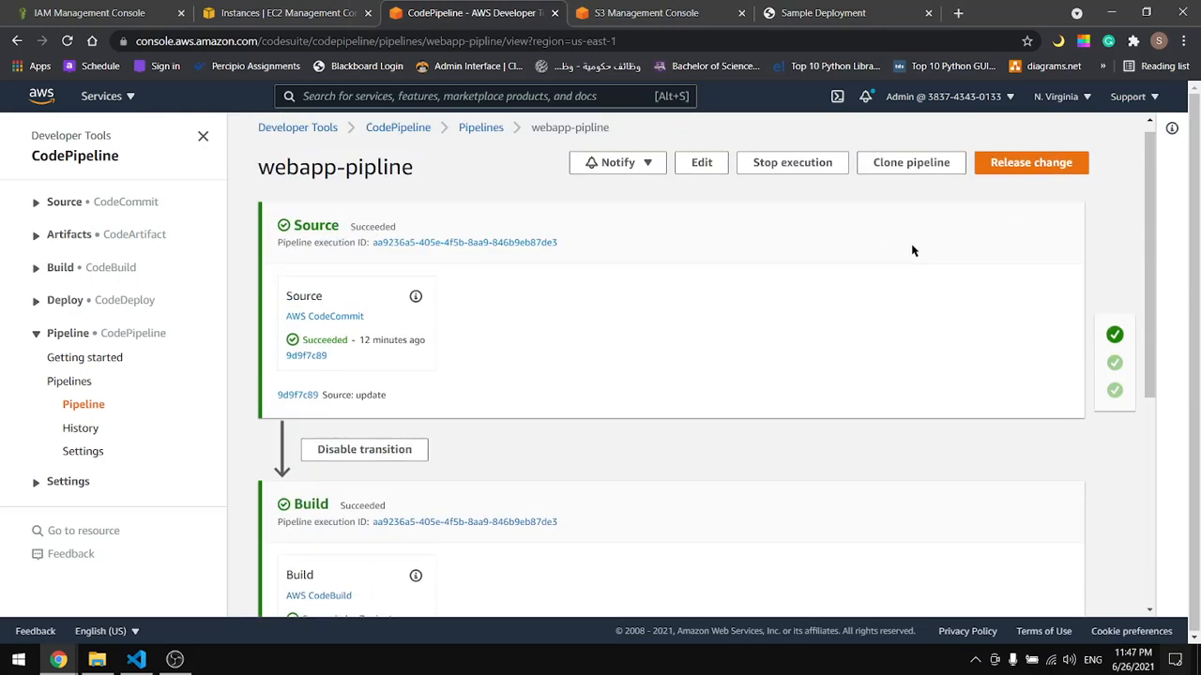
pyautogui.click(702, 164)
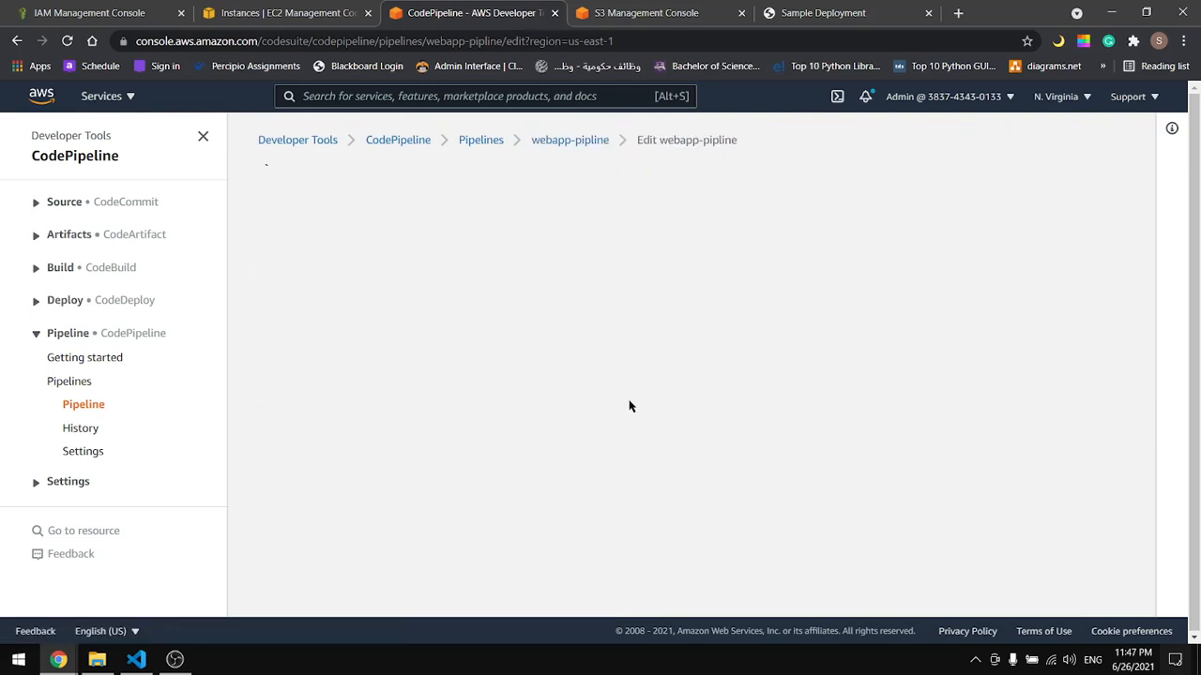
# Add a stage named ManualApproval between the Build and Deploy stages
pyautogui.scroll(-2, 696, 264)
pyautogui.scroll(-1, 696, 264)
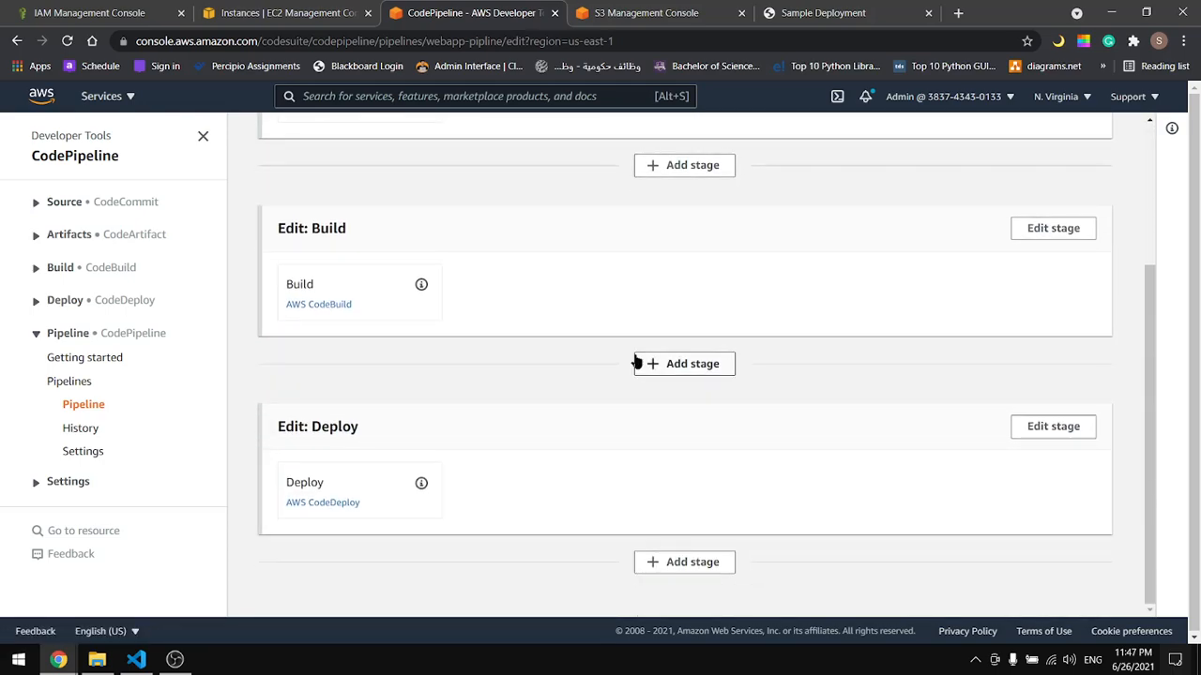
pyautogui.click(705, 372)
pyautogui.click(435, 357)
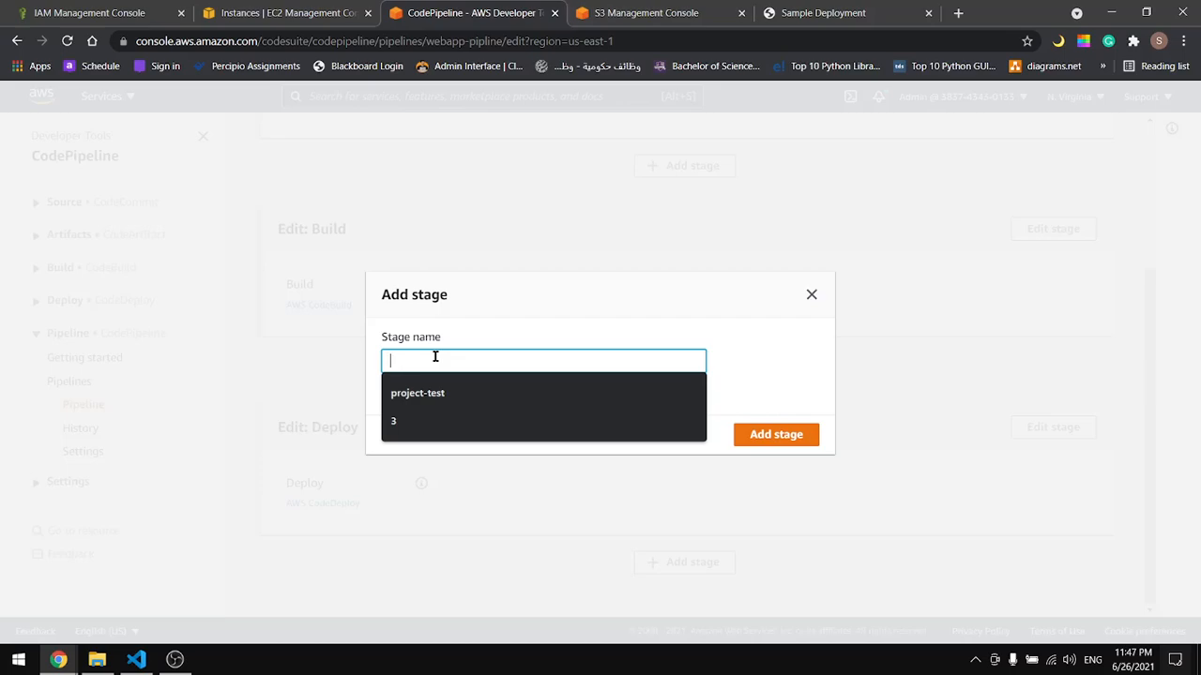
pyautogui.write('Manu')
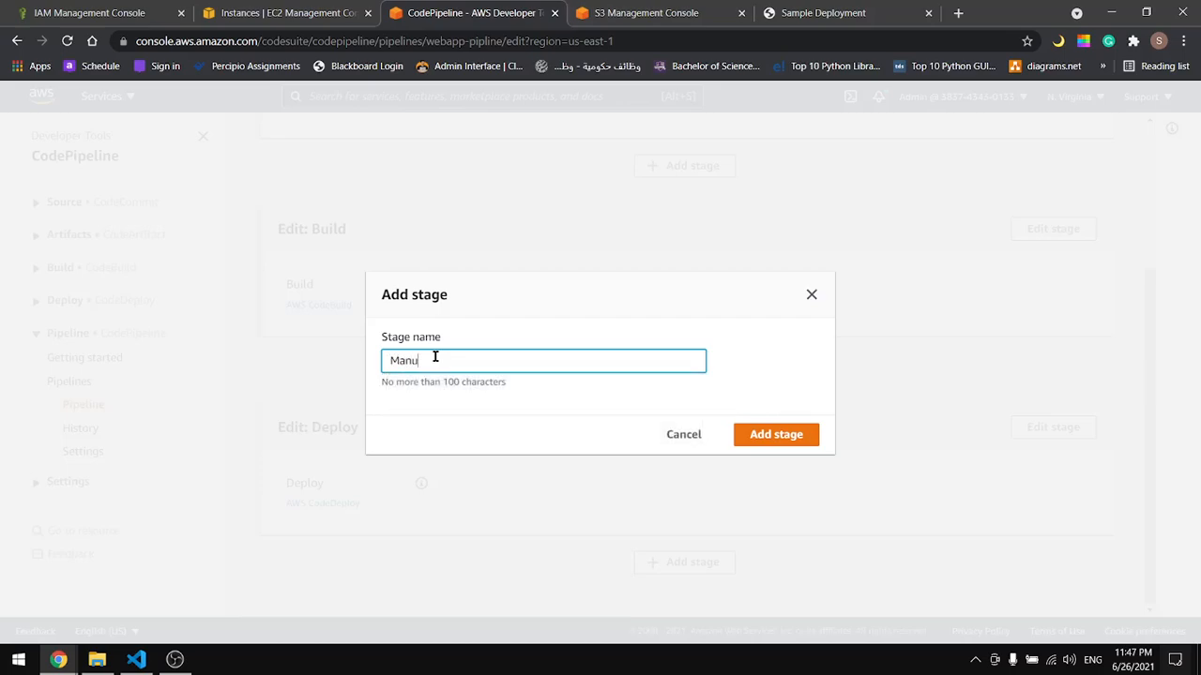
pyautogui.write('al approve')
pyautogui.press('BackSpace')
pyautogui.write('al')
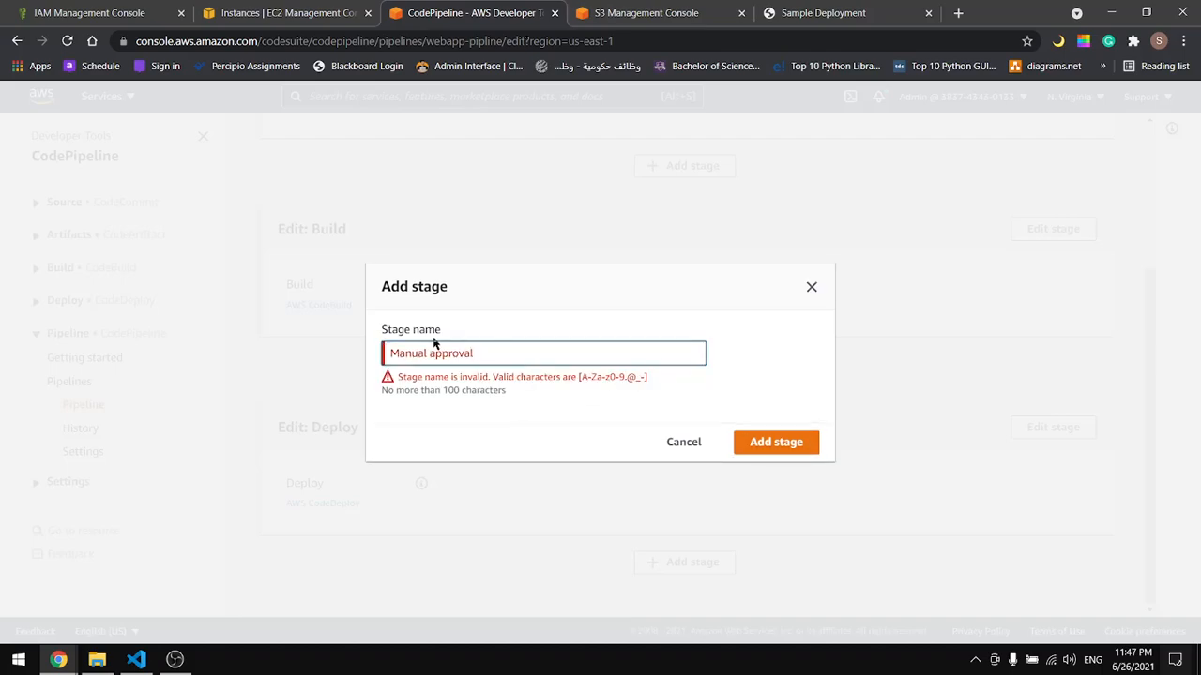
pyautogui.click(436, 363)
pyautogui.press('BackSpace')
pyautogui.press('BackSpace')
pyautogui.write('A')
pyautogui.click(767, 445)
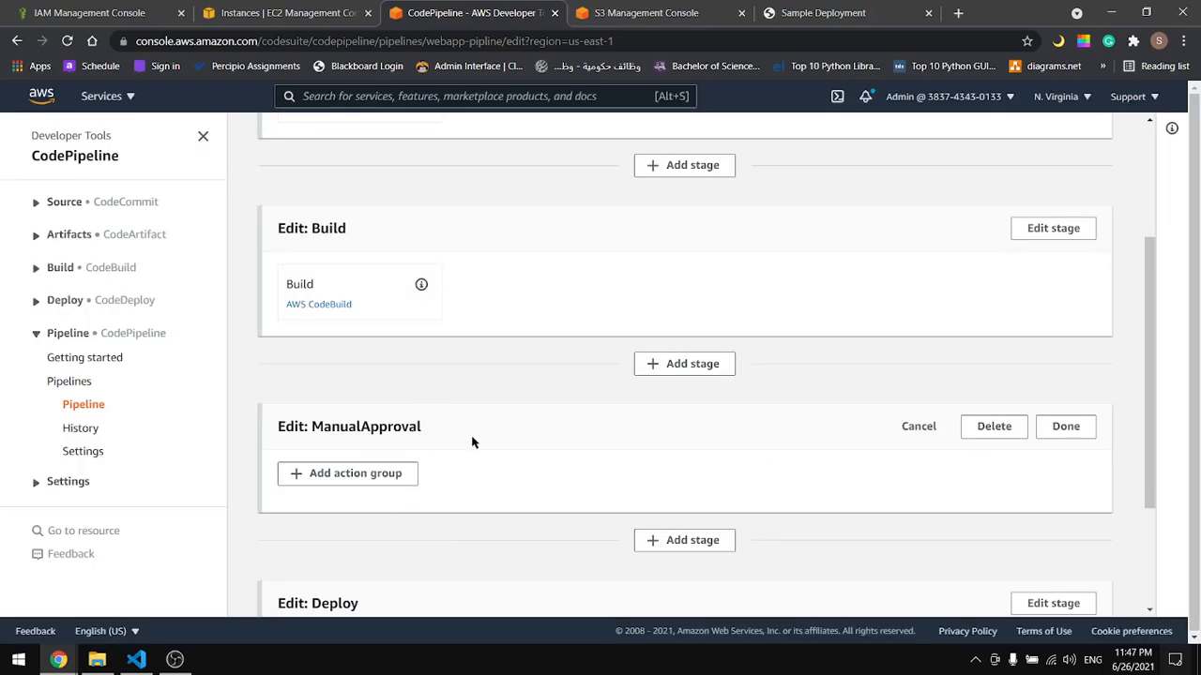
# Add an action group to the ManualApproval stage, naming the action Webapp-MA with Manual approval as its provider
pyautogui.scroll(-2, 703, 391)
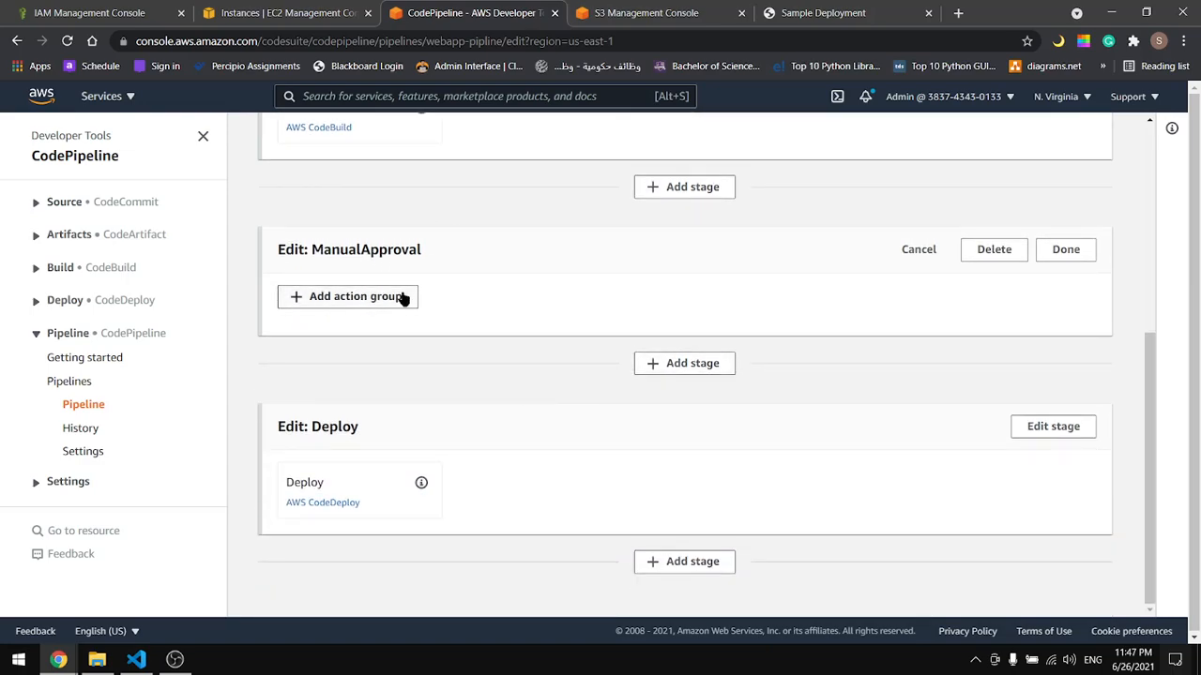
pyautogui.click(346, 302)
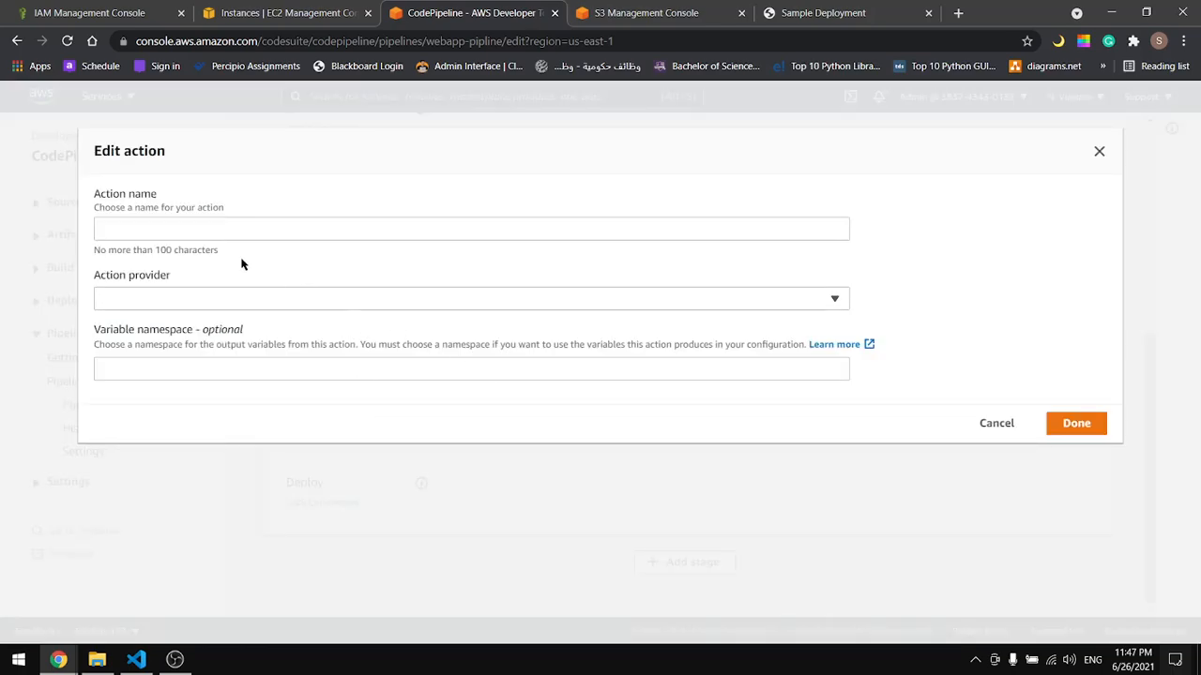
pyautogui.click(215, 229)
pyautogui.write('we')
pyautogui.press('BackSpace')
pyautogui.press('BackSpace')
pyautogui.write('Webapp')
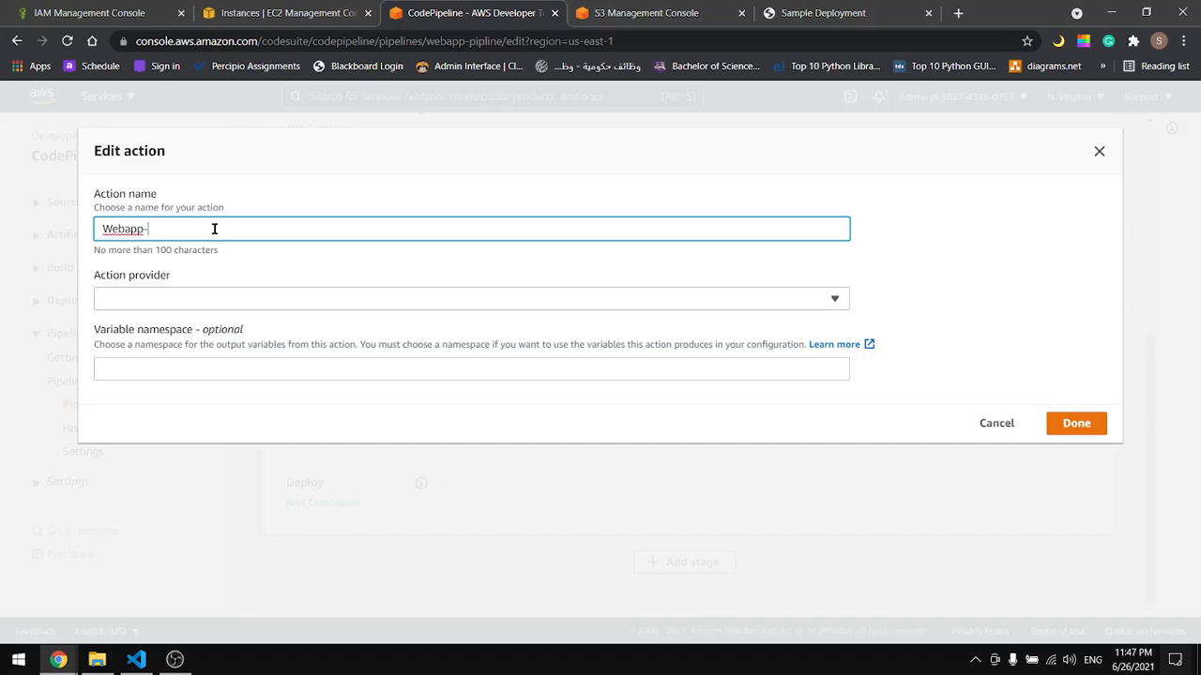
pyautogui.write('-MA')
pyautogui.click(151, 293)
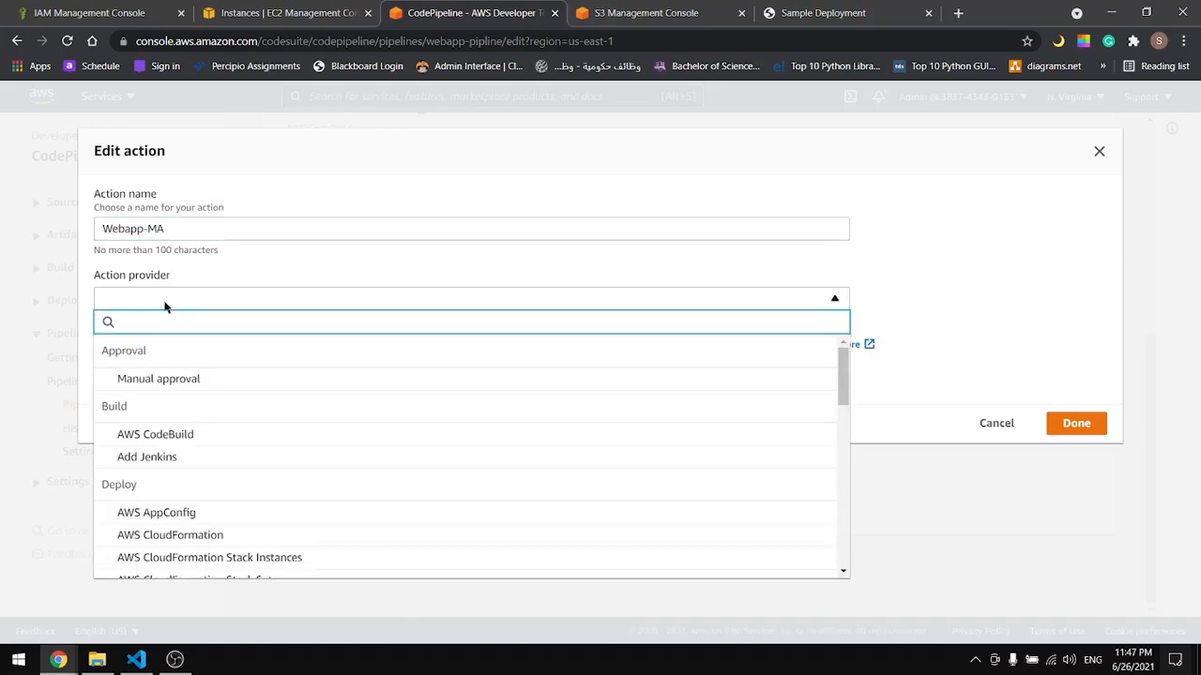
pyautogui.click(178, 382)
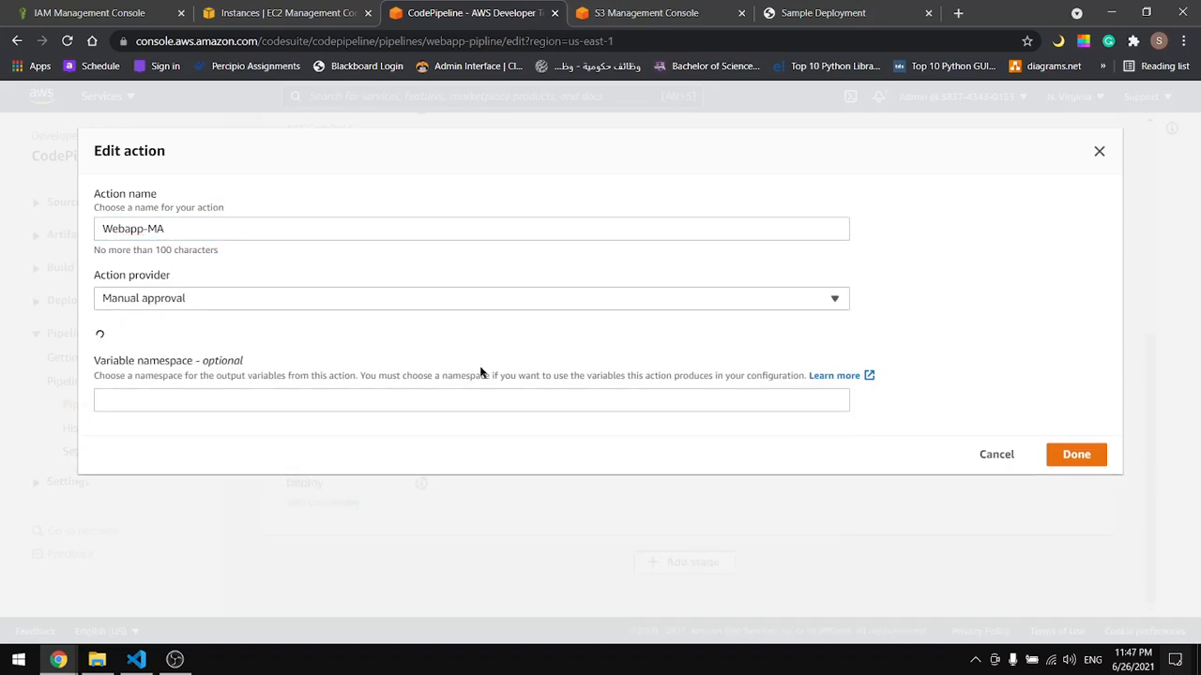
# Leave the SNS topic empty, copy the webapp instance's public IPv4 DNS from EC2 and enter it as the review URL
pyautogui.scroll(-1, 158, 424)
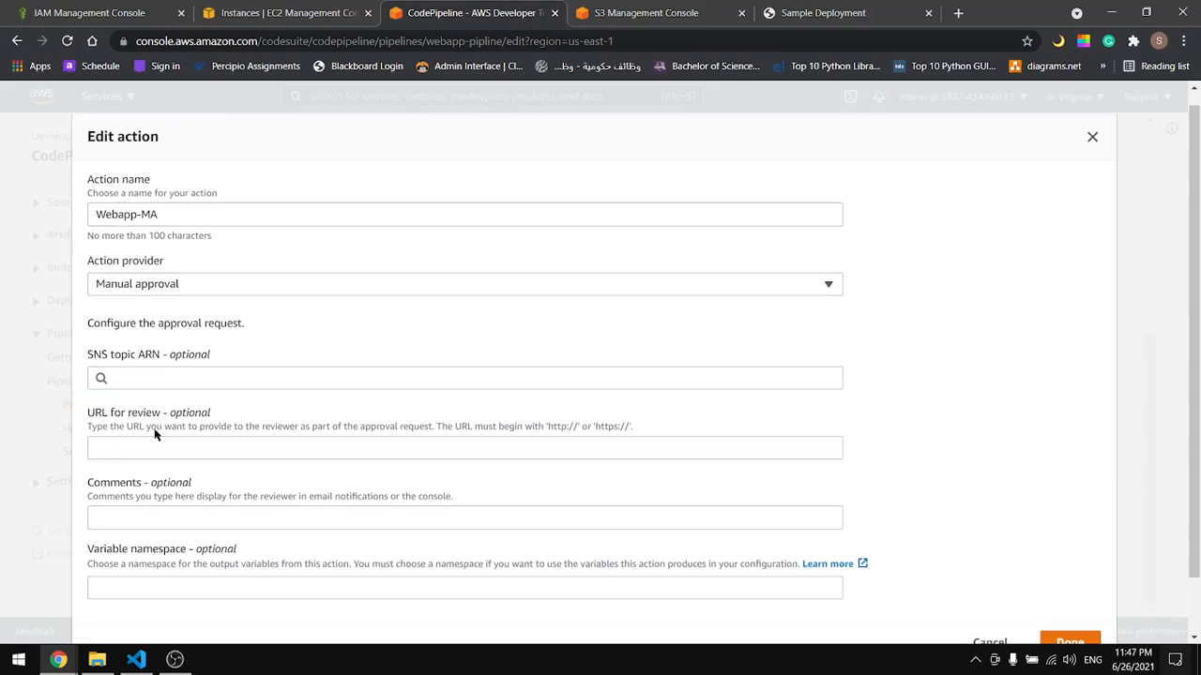
pyautogui.click(175, 314)
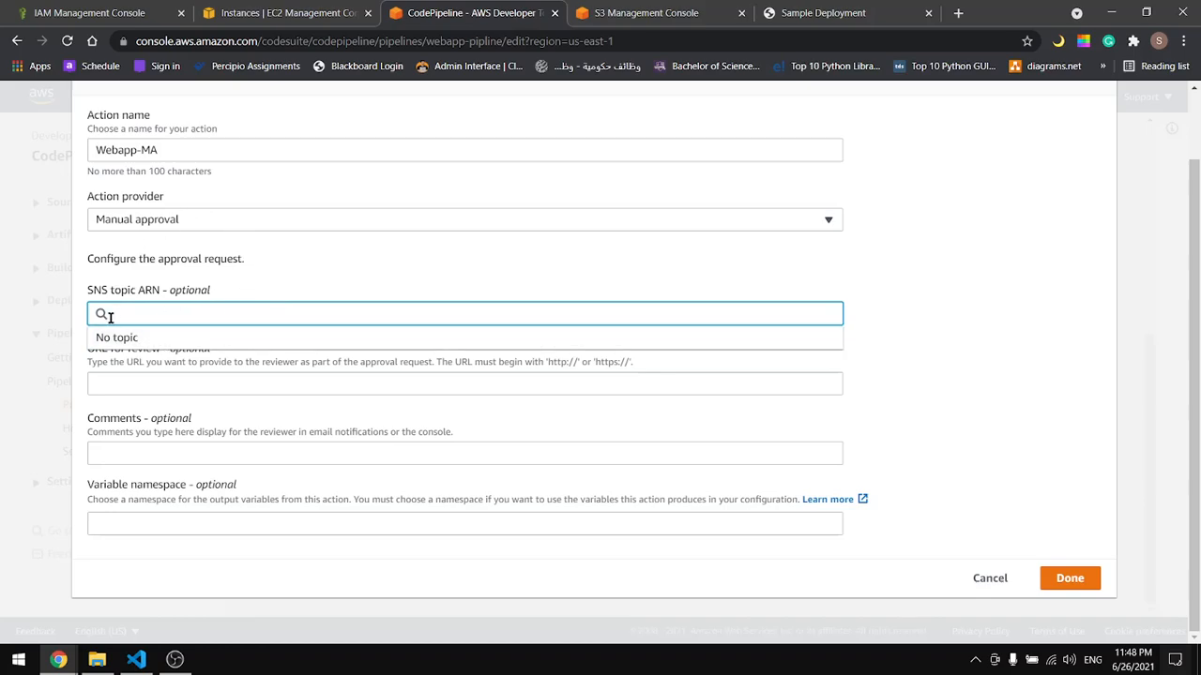
pyautogui.click(852, 327)
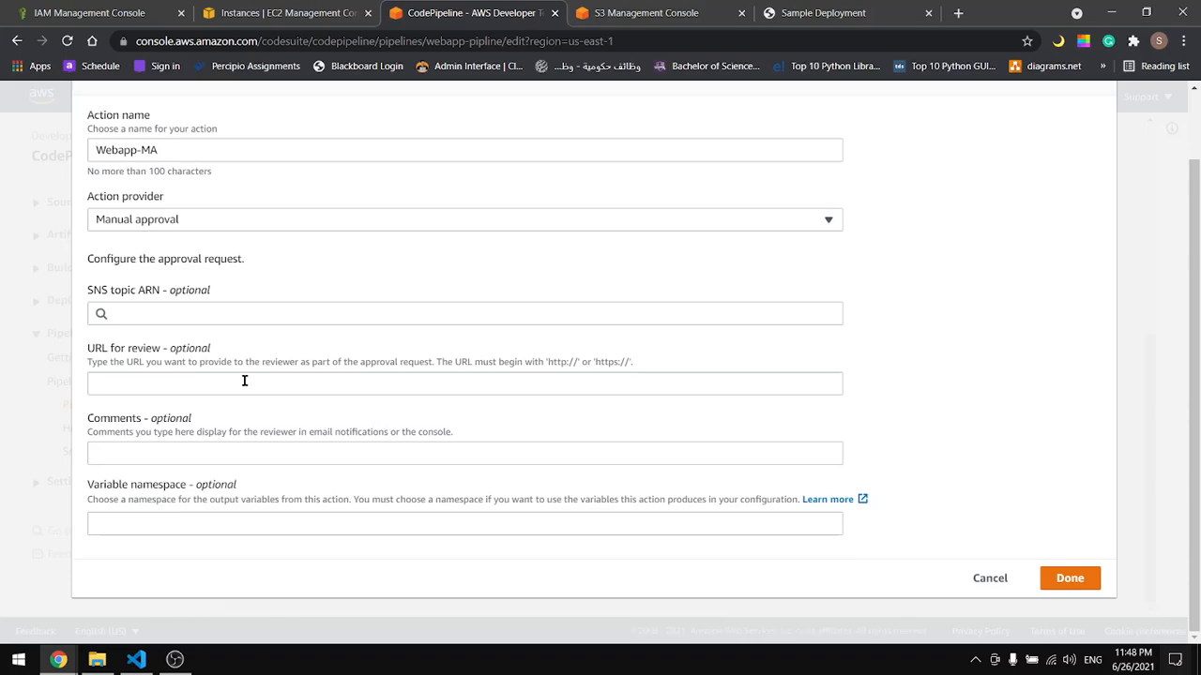
pyautogui.click(107, 378)
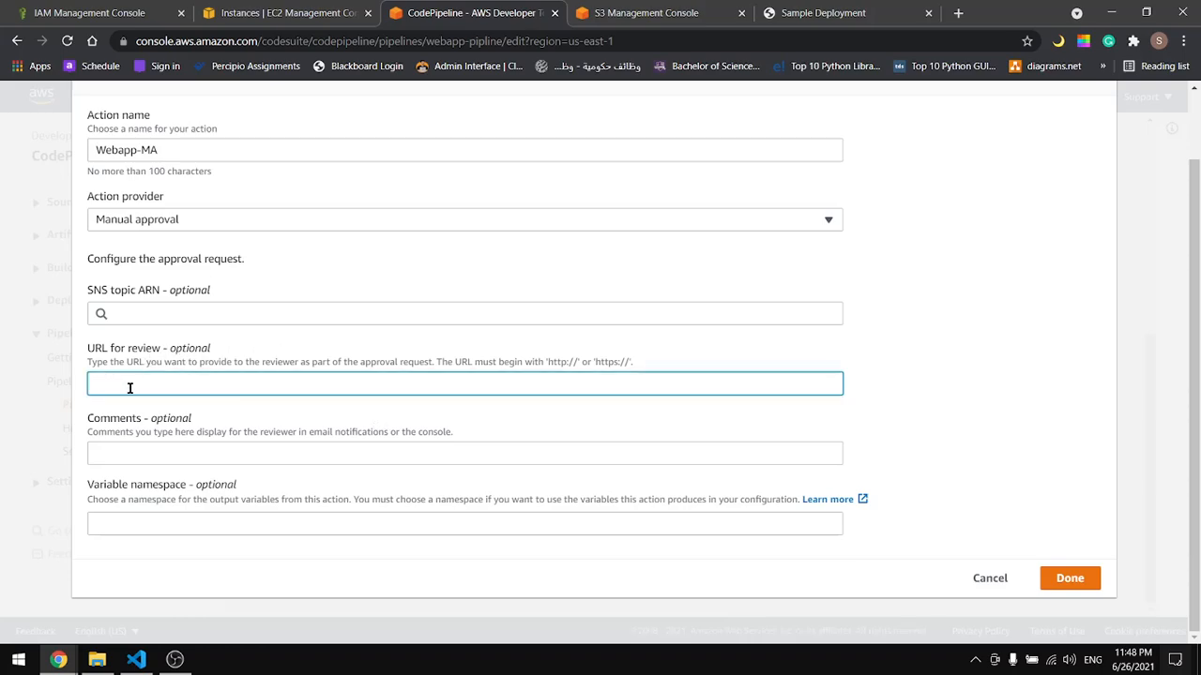
pyautogui.click(241, 22)
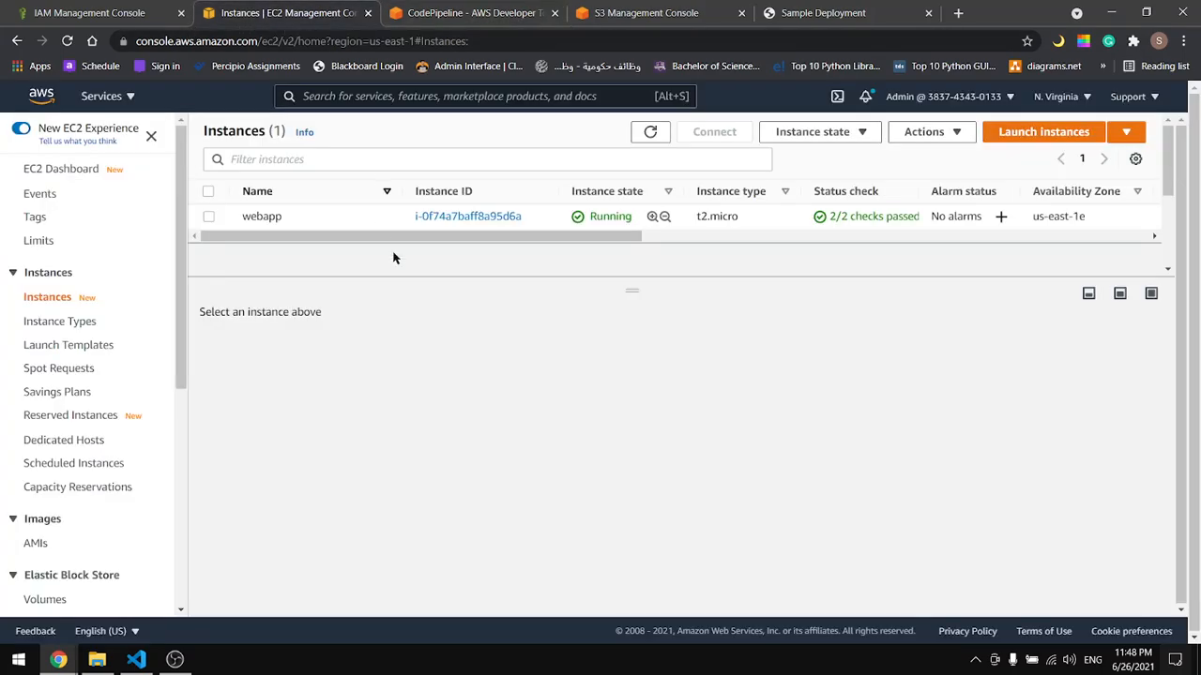
pyautogui.click(210, 218)
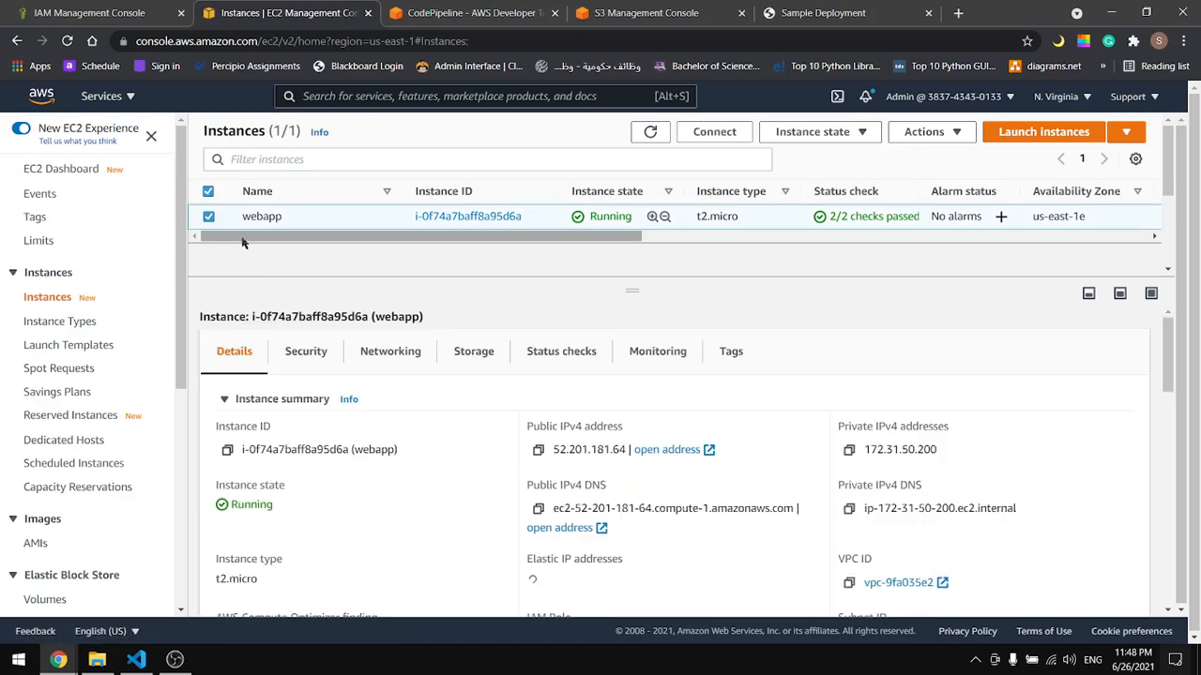
pyautogui.click(539, 508)
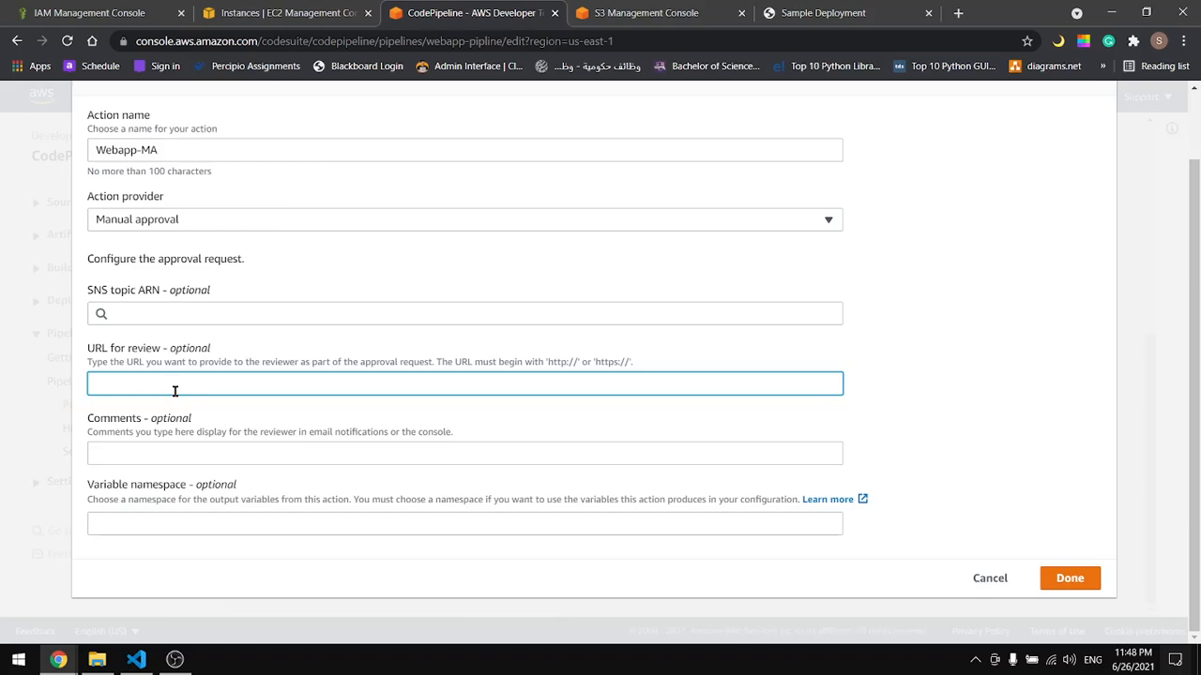
pyautogui.write('htt')
pyautogui.write('p:??')
pyautogui.hotkey('ctrl', 'v')
pyautogui.click(175, 454)
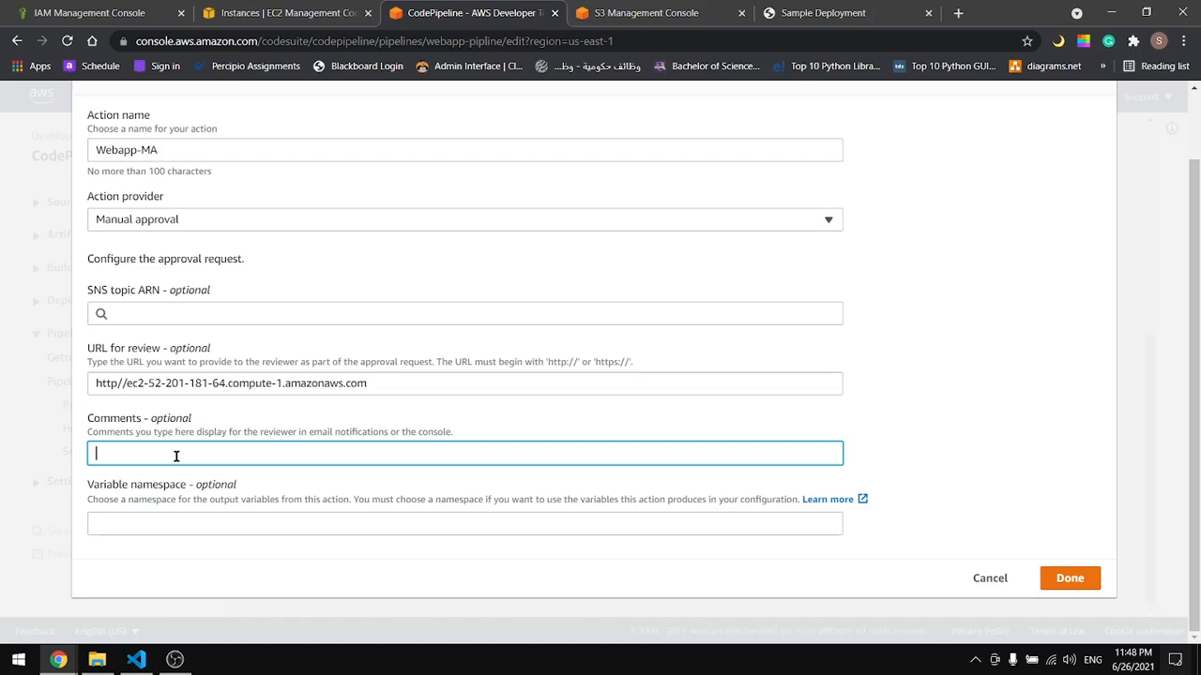
pyautogui.write('Waiting for your approval')
pyautogui.click(1070, 580)
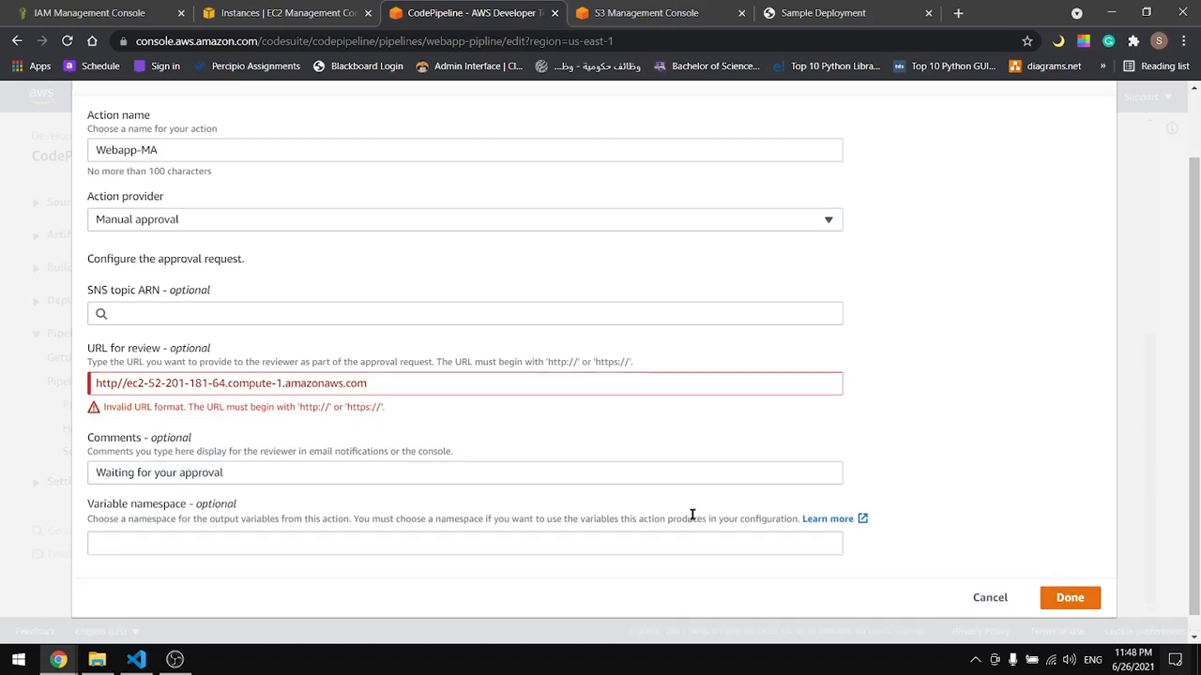
pyautogui.click(119, 384)
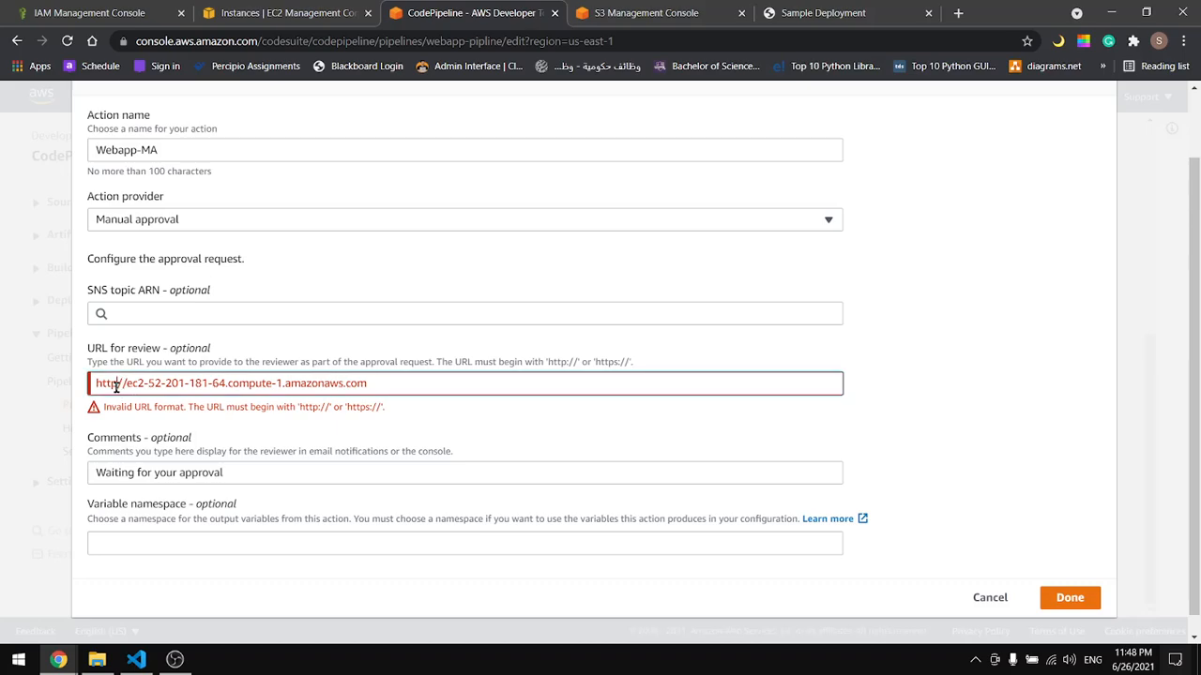
pyautogui.write(':')
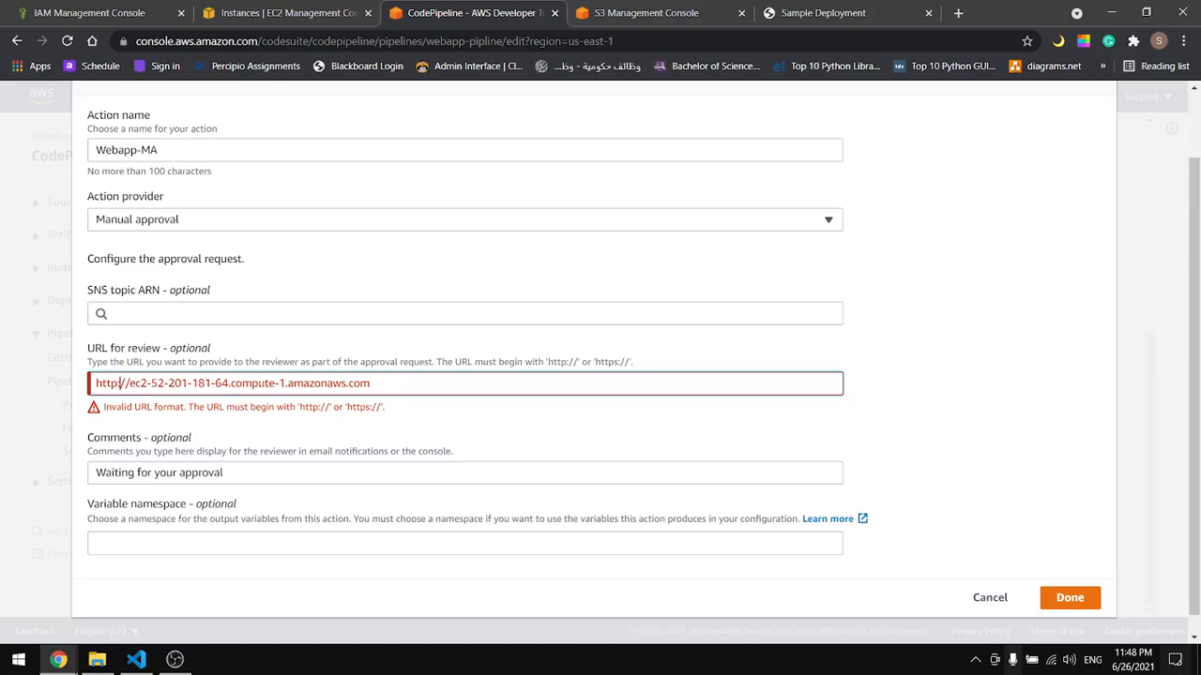
pyautogui.click(1070, 598)
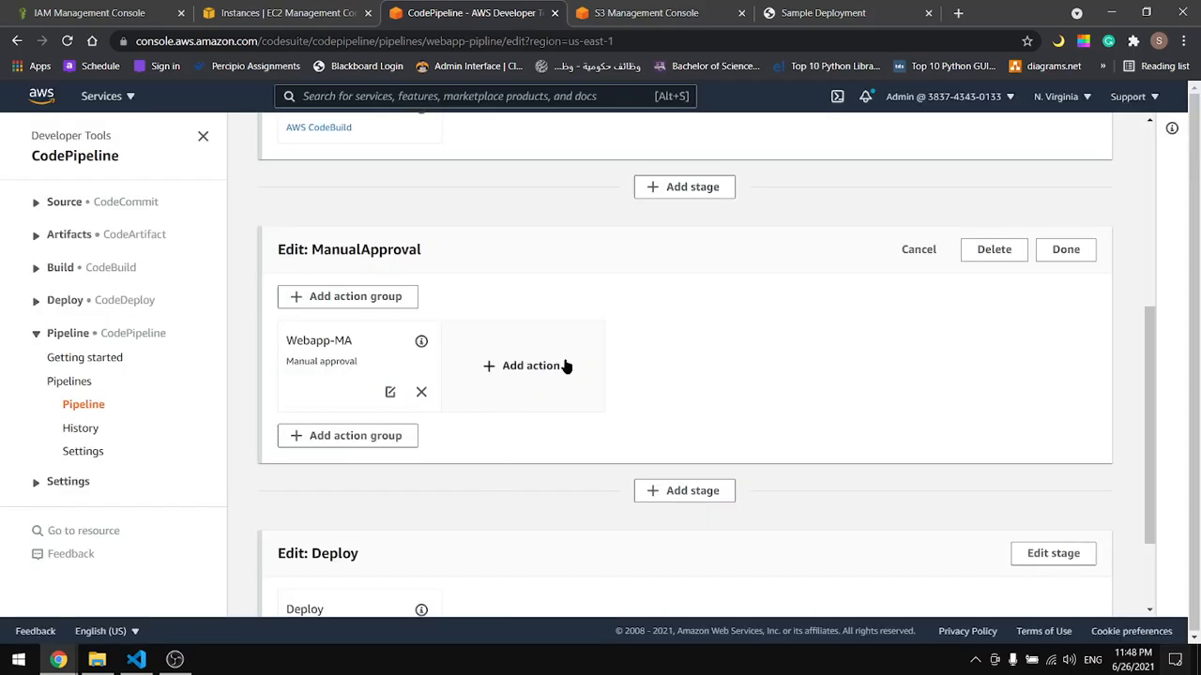
# Save the changes to webapp-pipline and confirm the save
pyautogui.scroll(5, 641, 475)
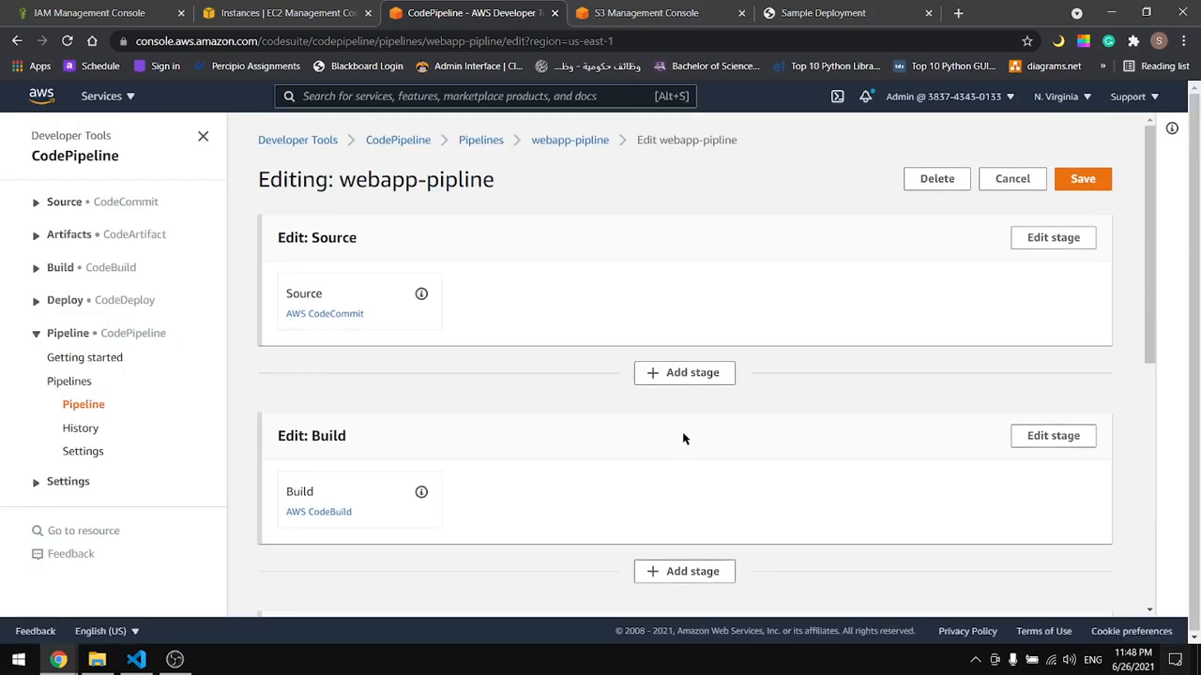
pyautogui.click(1081, 180)
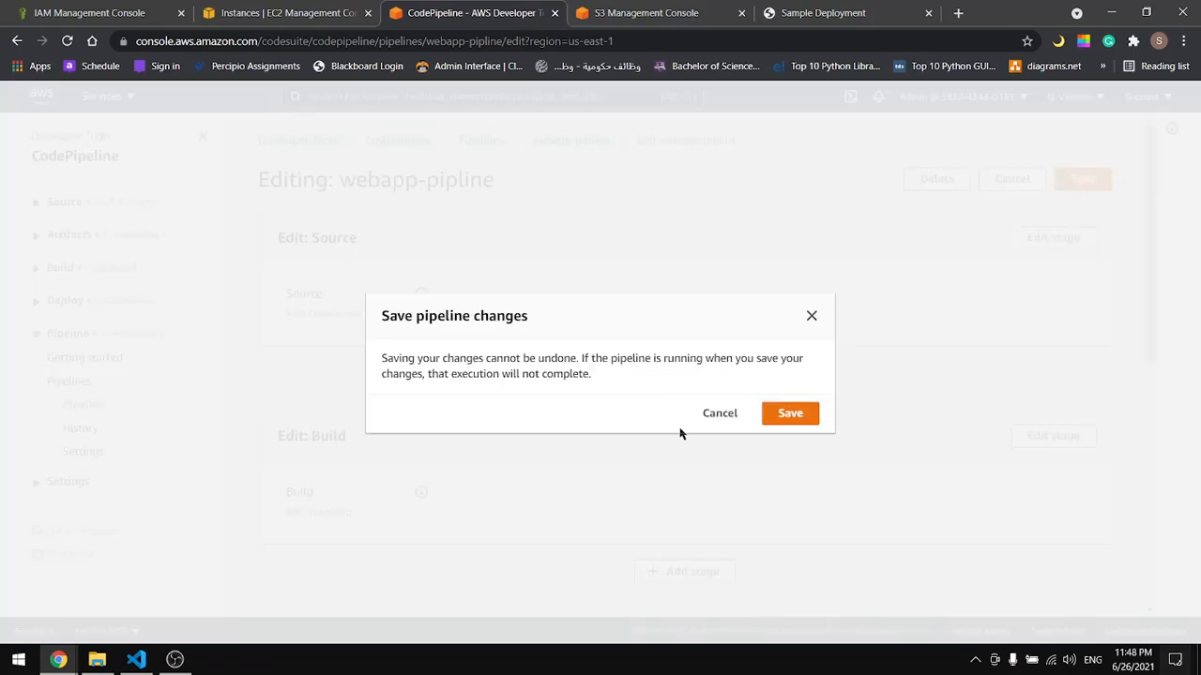
pyautogui.click(791, 413)
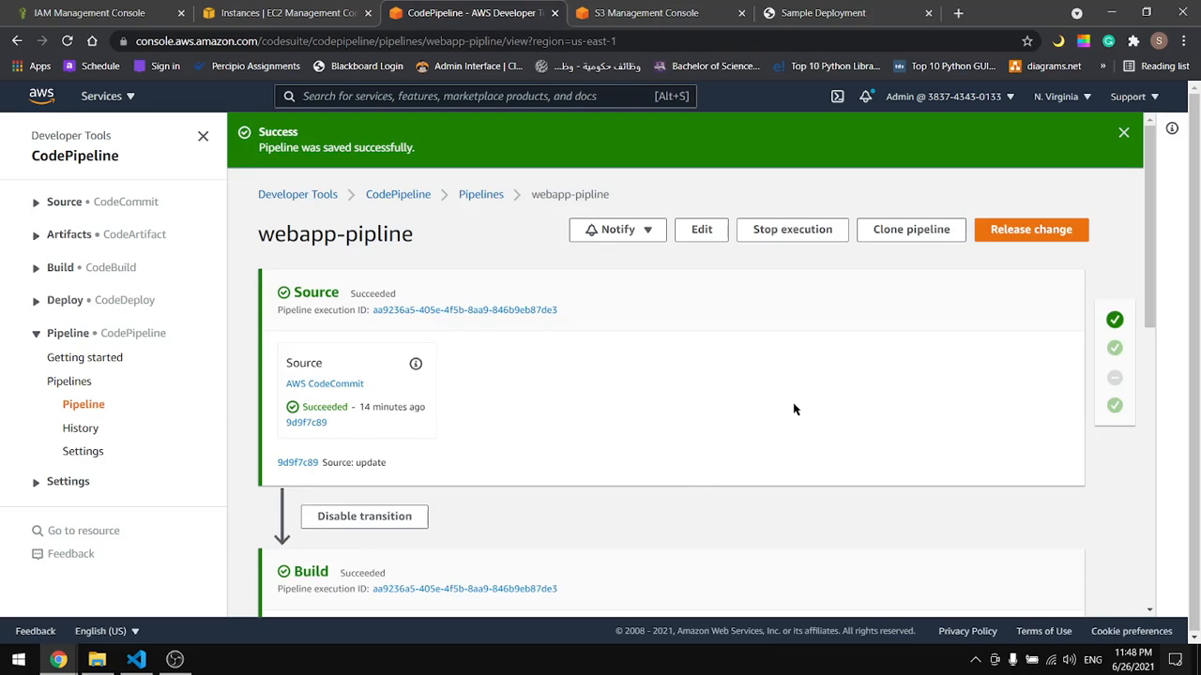
# Switch to Visual Studio Code, change the h3 line in index.html to "This is test version 3" and save the file
pyautogui.click(136, 660)
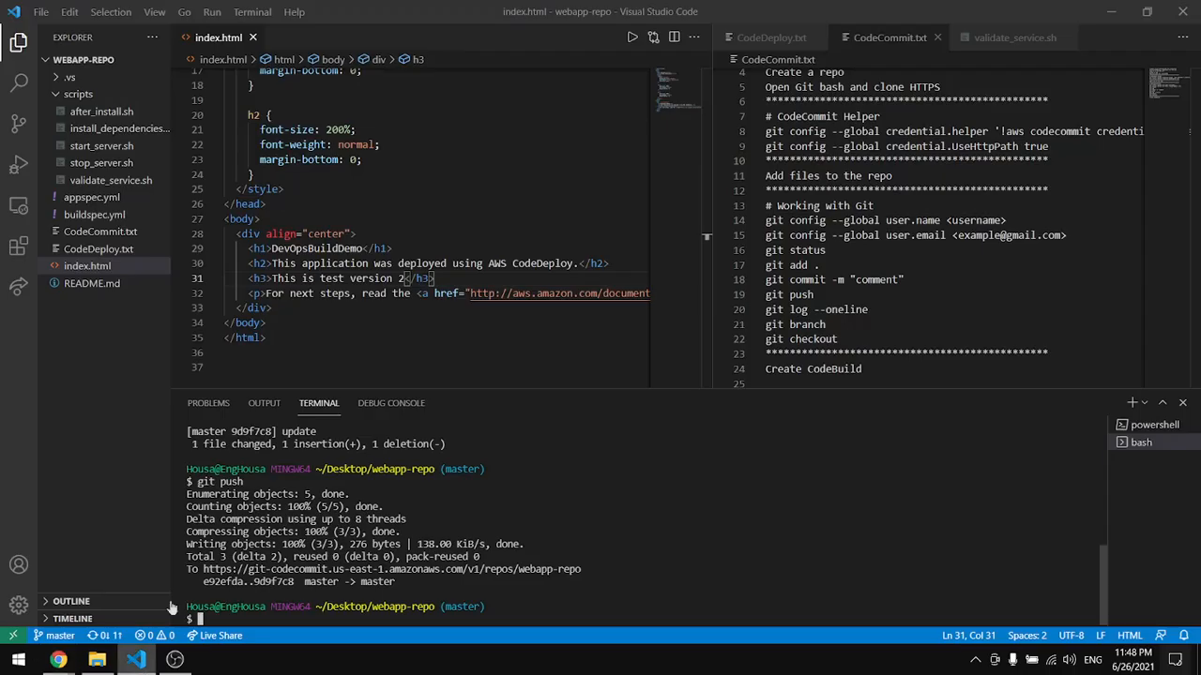
pyautogui.press('BackSpace')
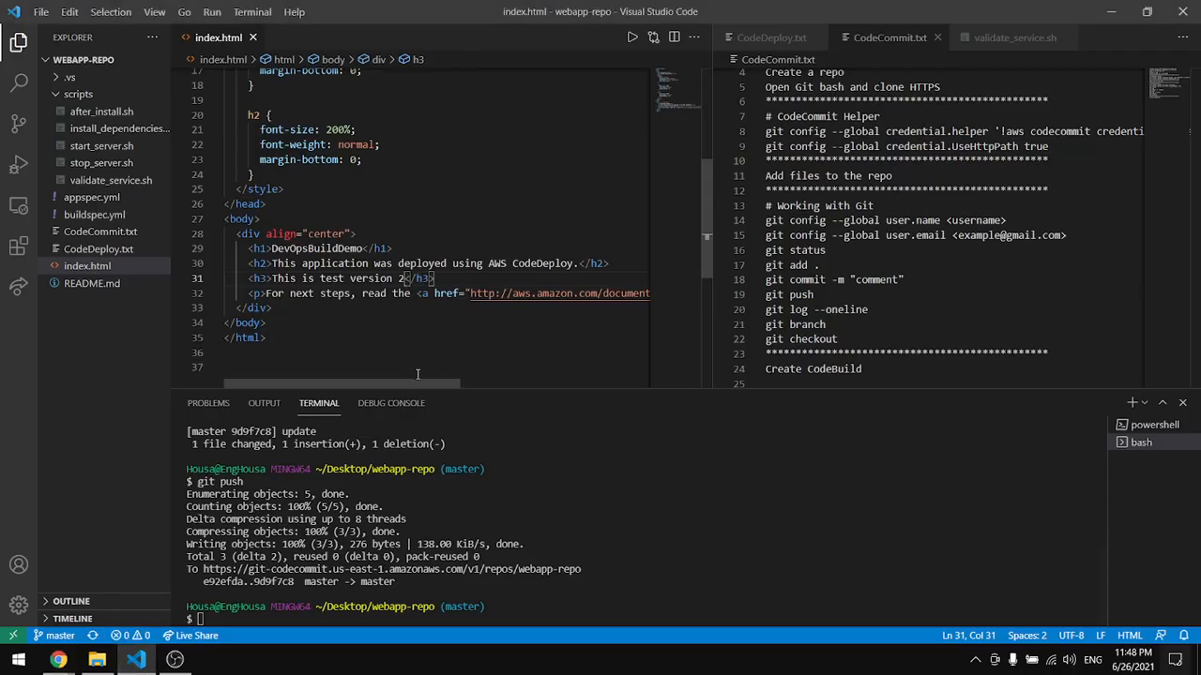
pyautogui.write('3')
pyautogui.hotkey('ctrl', 's')
# Stage all changes in the bash terminal with git add . and commit them with the message "update"
pyautogui.click(582, 607)
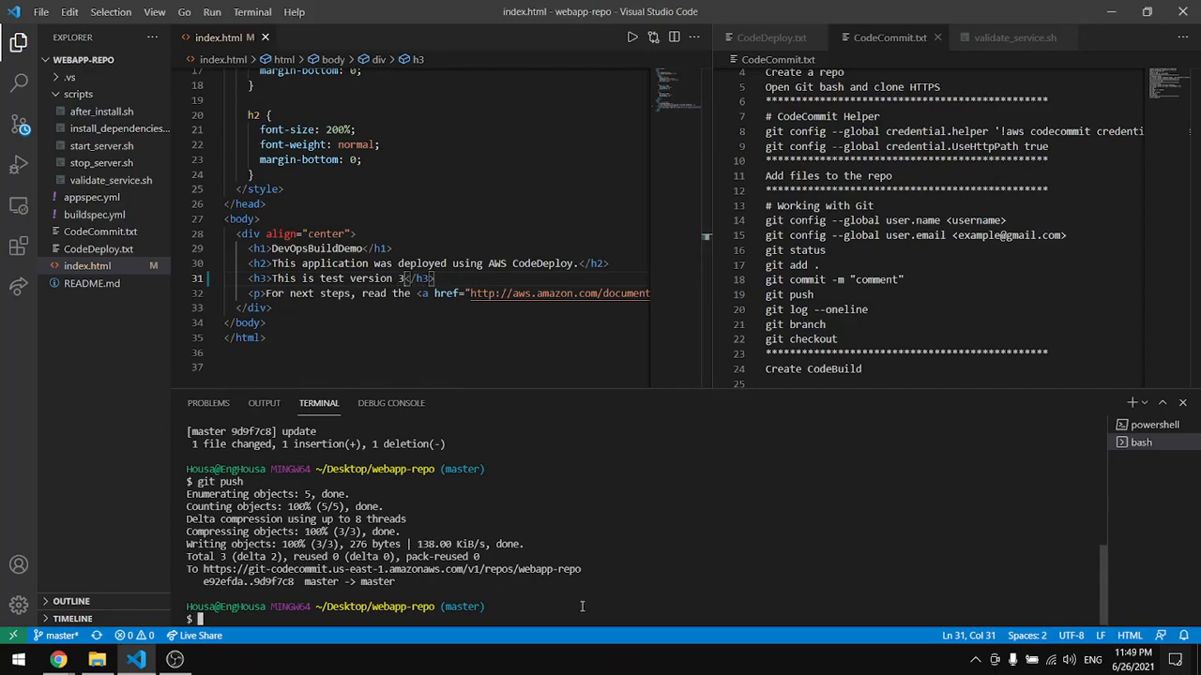
pyautogui.hotkey('ctrl', 'l')
pyautogui.press('Up')
pyautogui.press('Up')
pyautogui.press('Up')
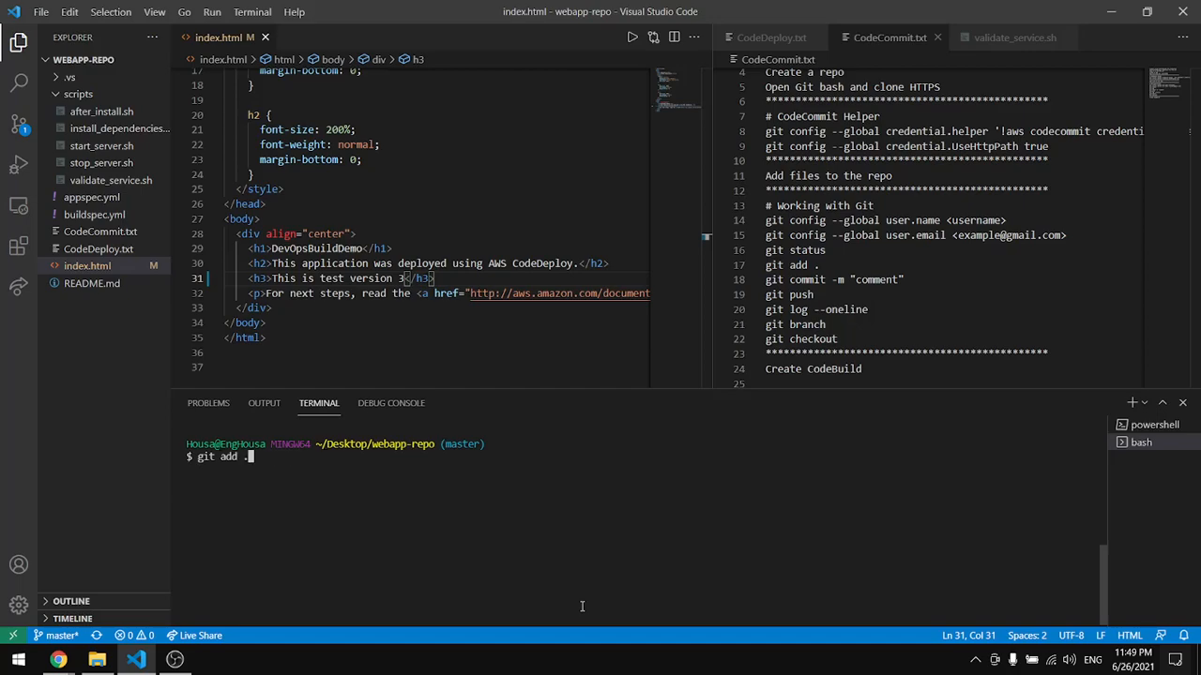
pyautogui.press('Return')
pyautogui.press('Up')
pyautogui.press('Up')
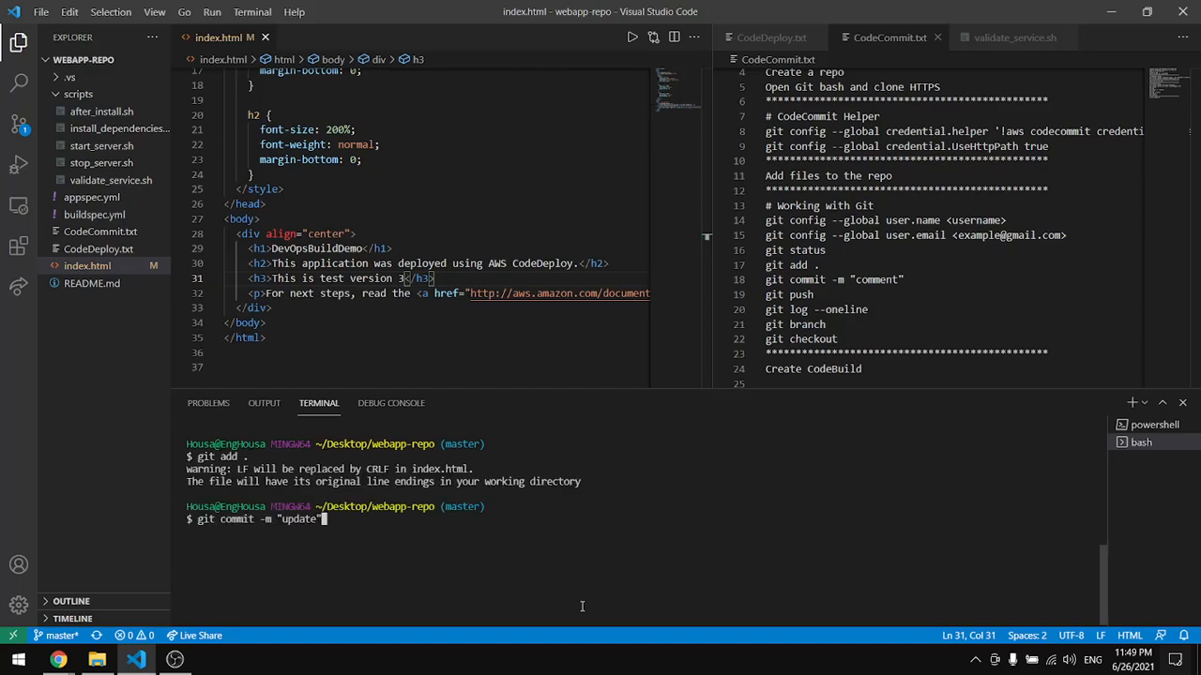
pyautogui.press('Return')
# Push the version 3 commit to the remote repository with git push
pyautogui.press('Up')
pyautogui.press('Up')
pyautogui.press('Up')
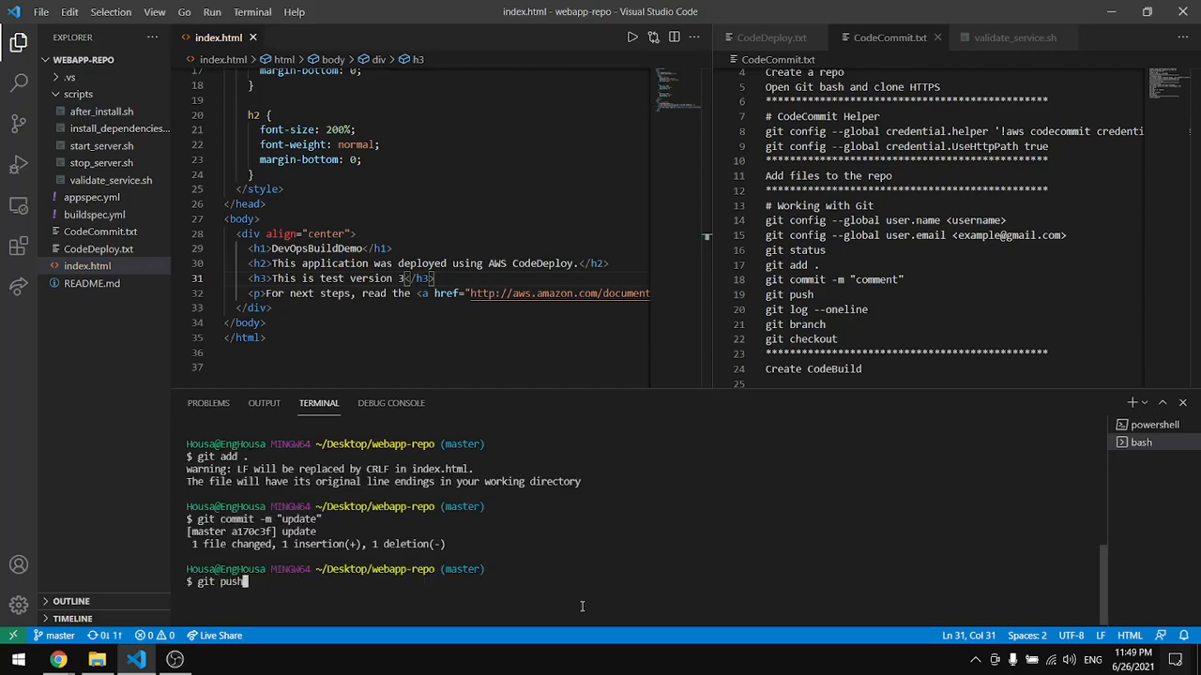
pyautogui.press('Return')
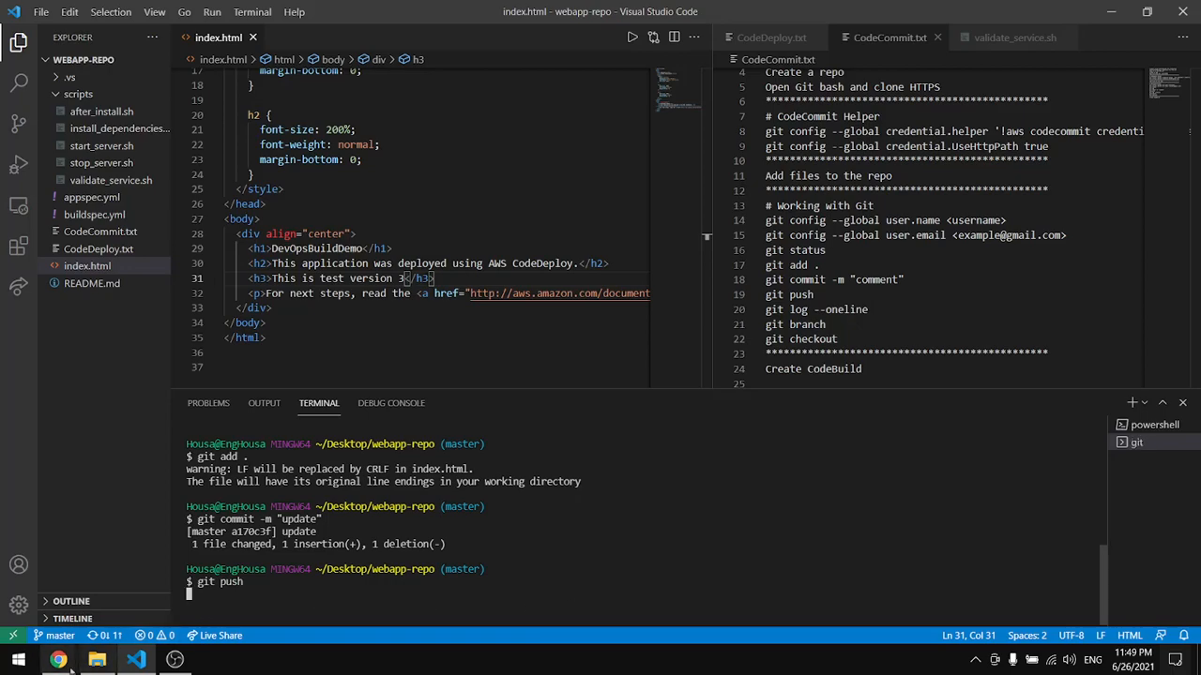
# Switch to Chrome, dismiss the pipeline's save notification and review the webapp-pipline stages from Source through ManualApproval to Deploy
pyautogui.click(254, 601)
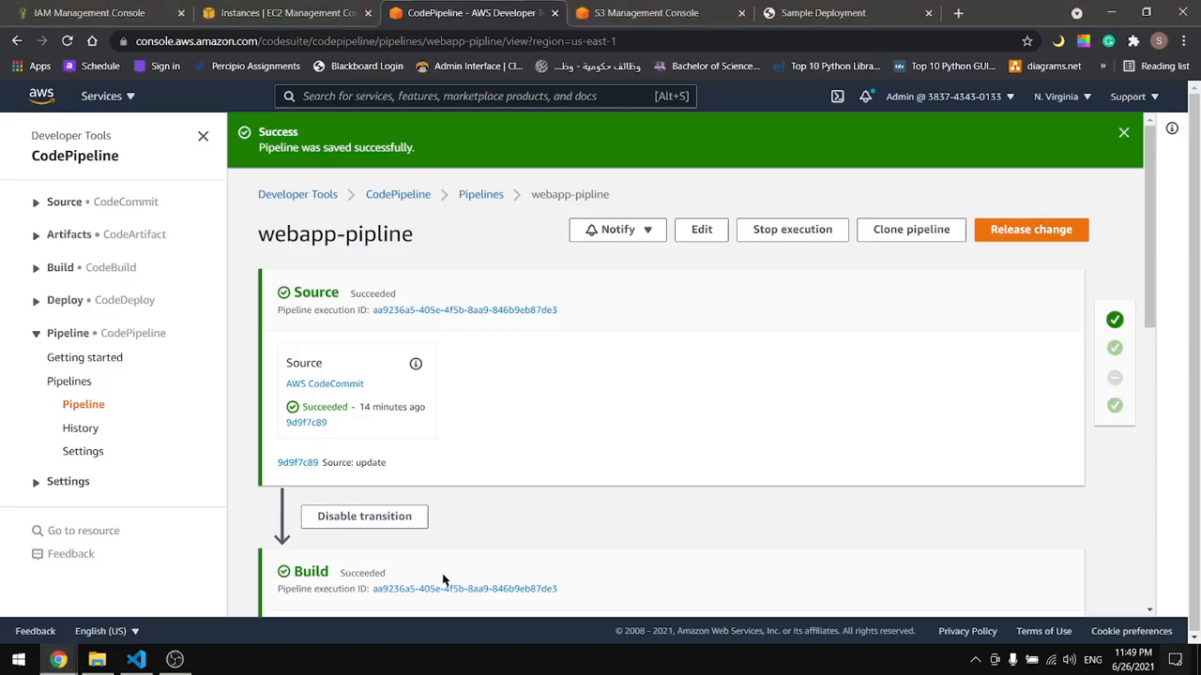
pyautogui.click(1124, 133)
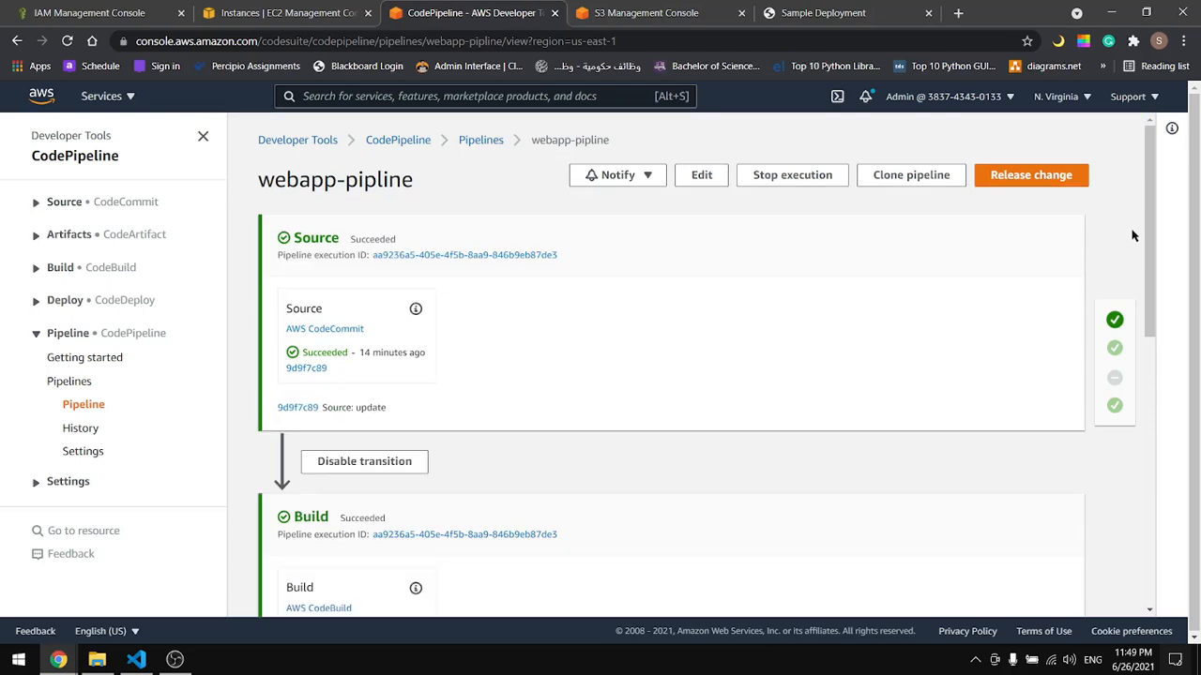
pyautogui.scroll(-2, 1132, 244)
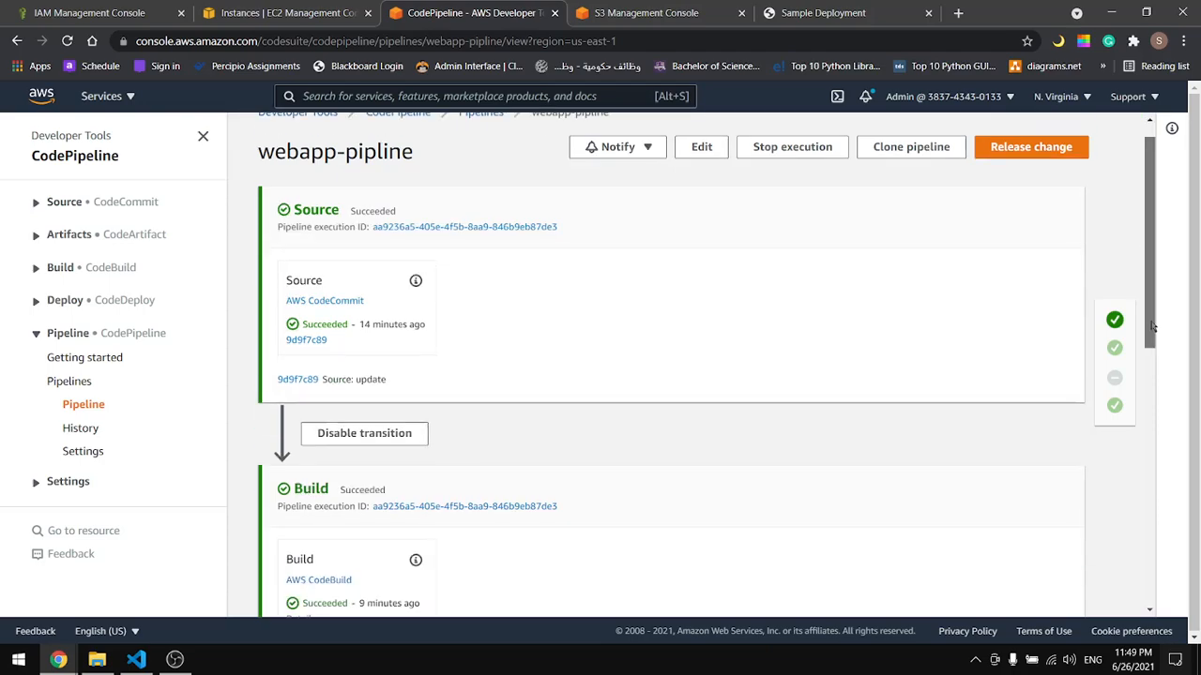
pyautogui.click(1115, 378)
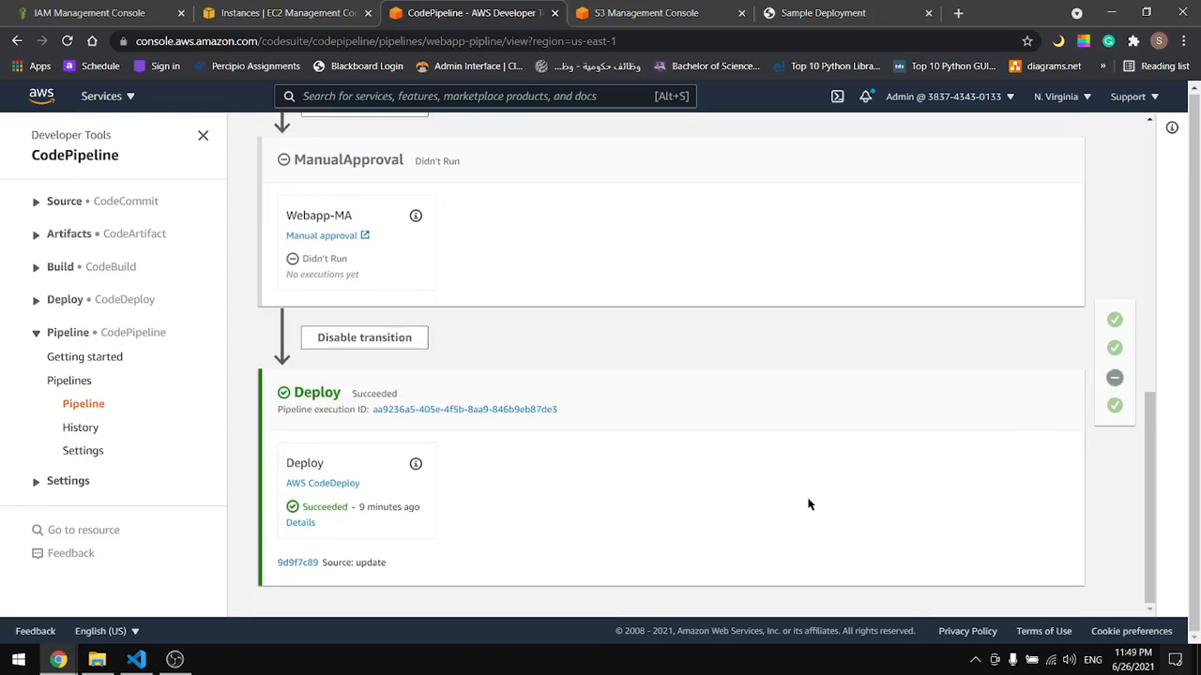
pyautogui.scroll(2, 485, 359)
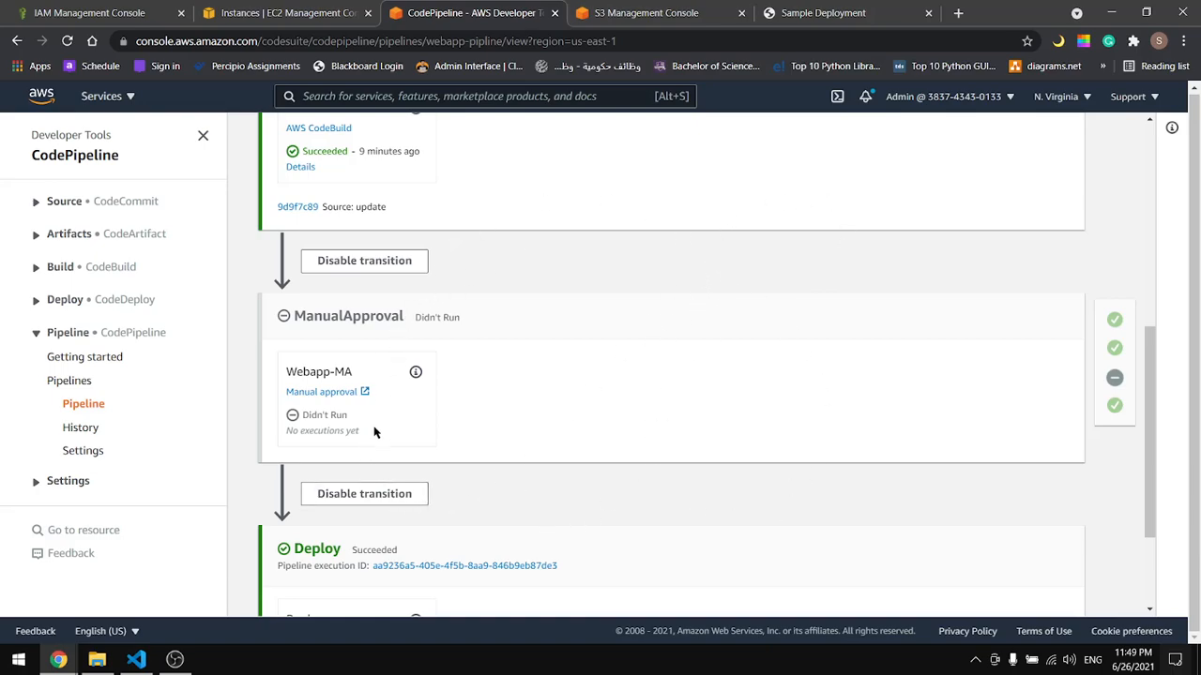
pyautogui.scroll(-2, 477, 371)
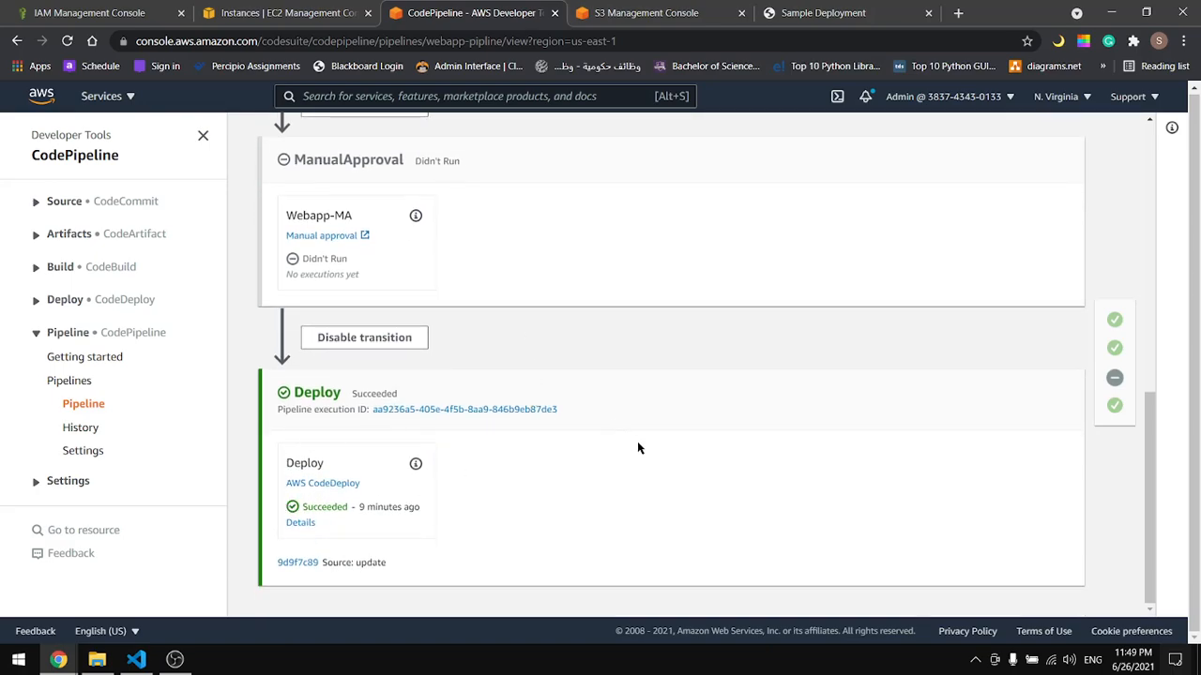
pyautogui.scroll(10, 706, 481)
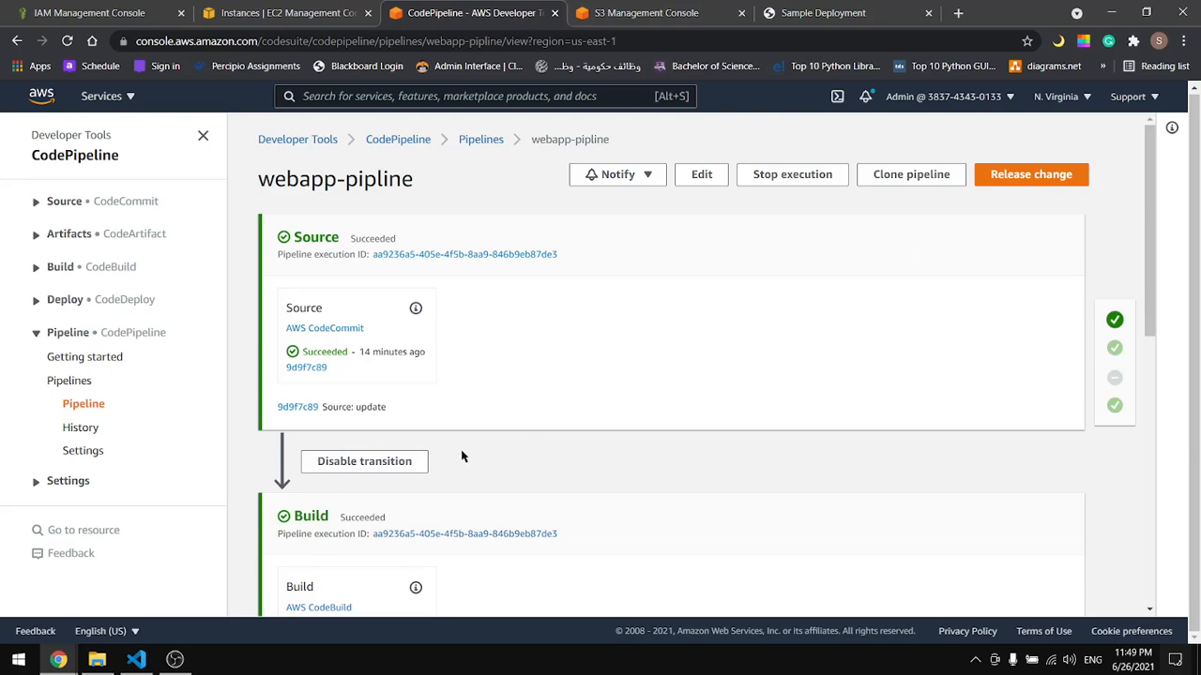
# Check the git push output in Visual Studio Code, and reload the deployed sample page in Chrome to check its version line
pyautogui.click(136, 659)
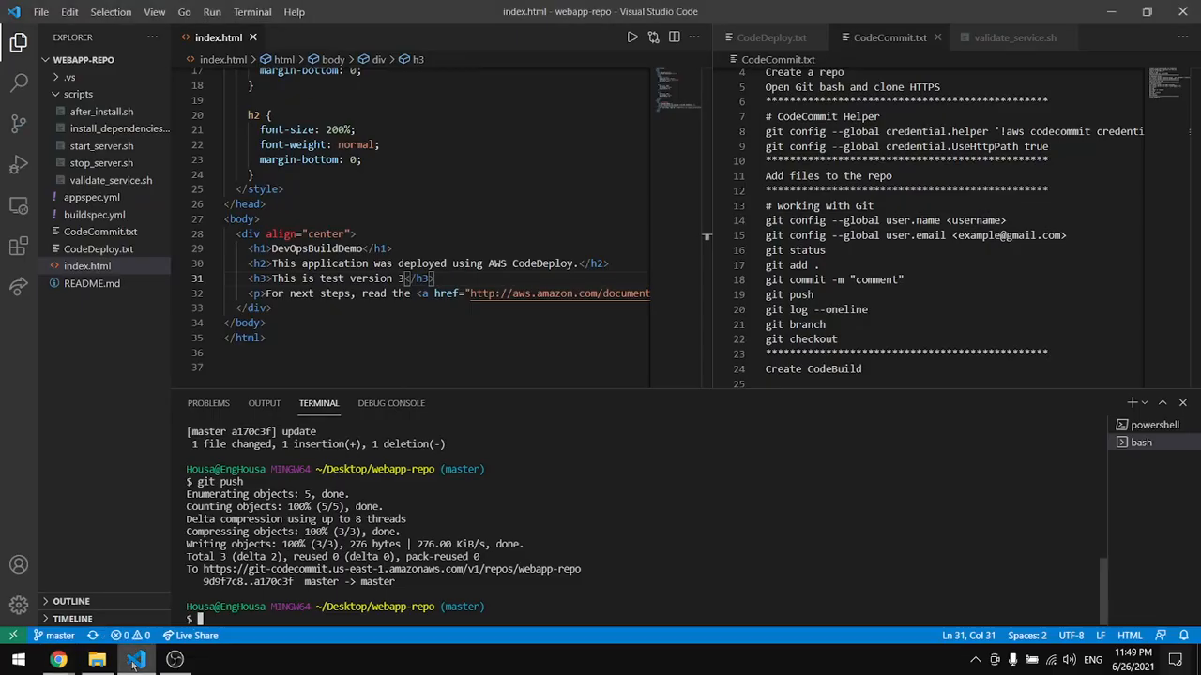
pyautogui.click(136, 659)
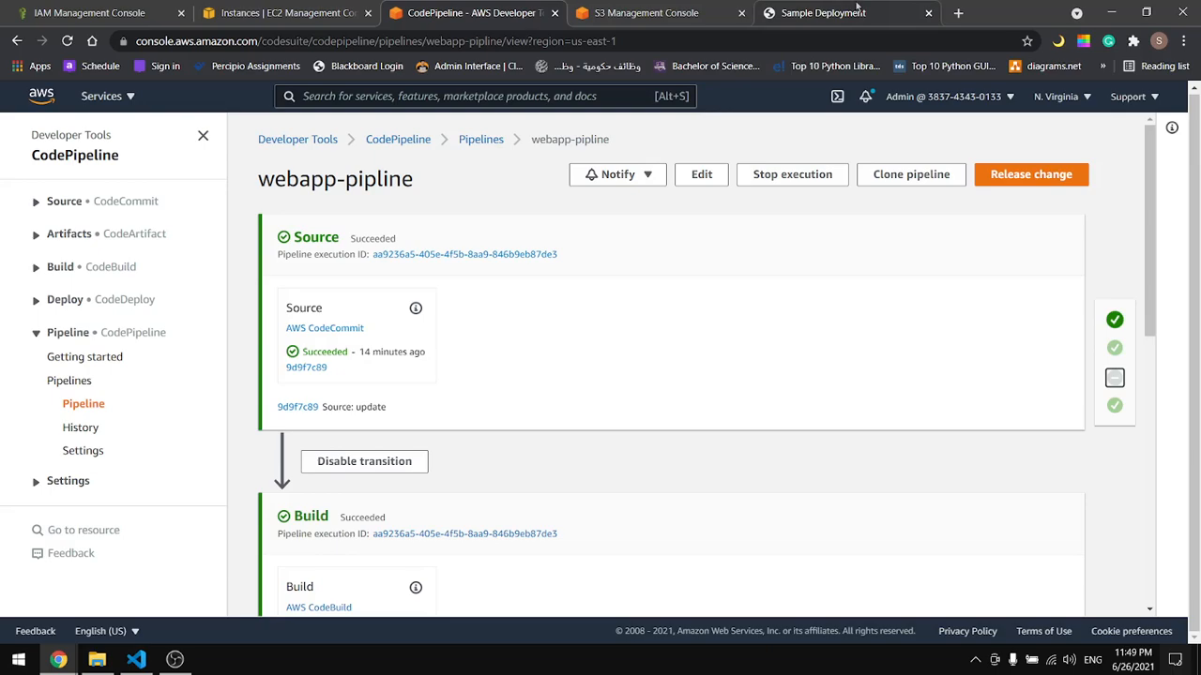
pyautogui.click(860, 15)
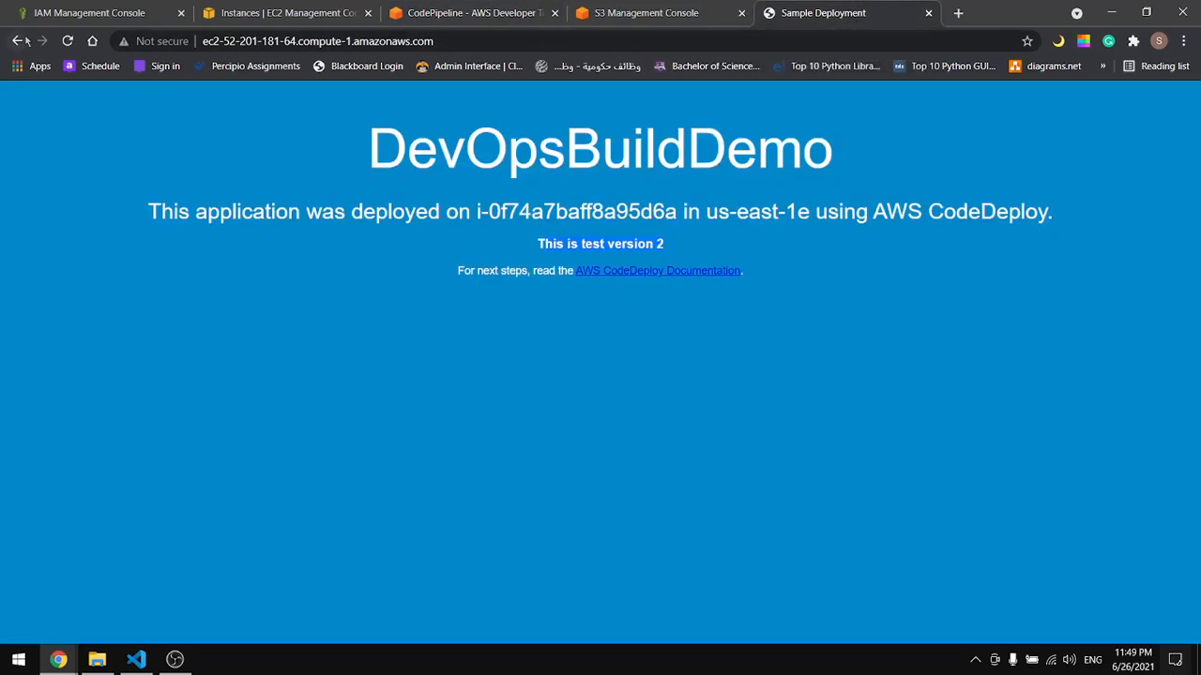
pyautogui.click(69, 43)
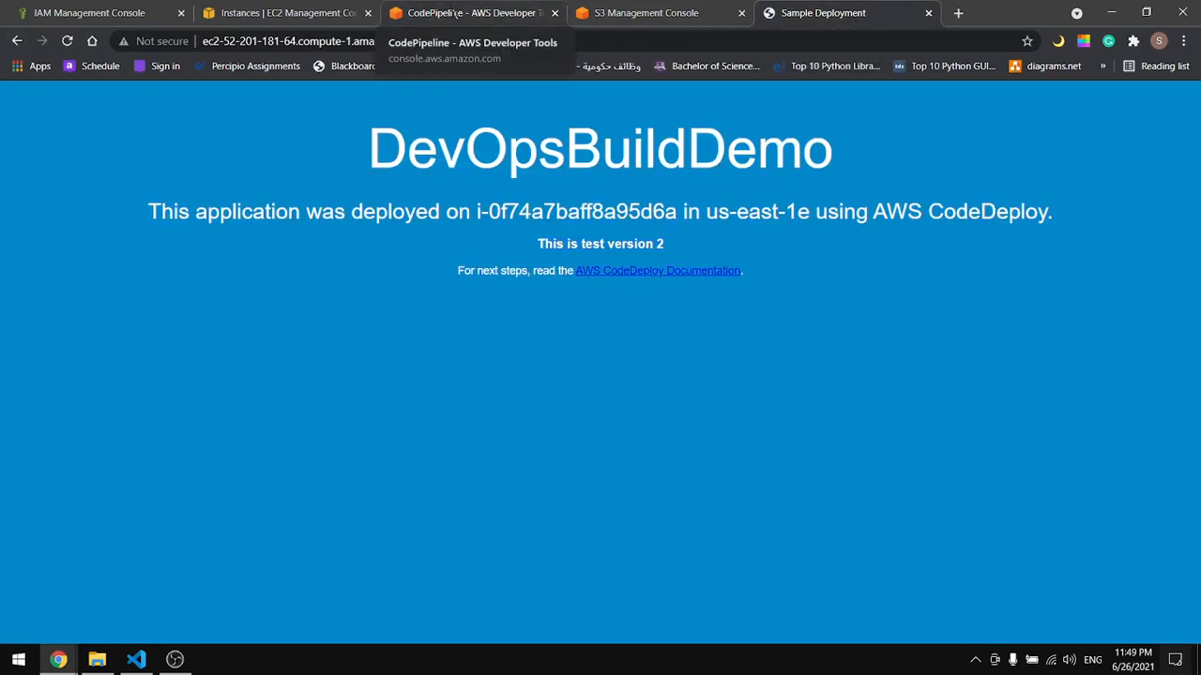
# Return to webapp-pipline and monitor the Source and Build stages of the execution started by the new commit
pyautogui.click(458, 15)
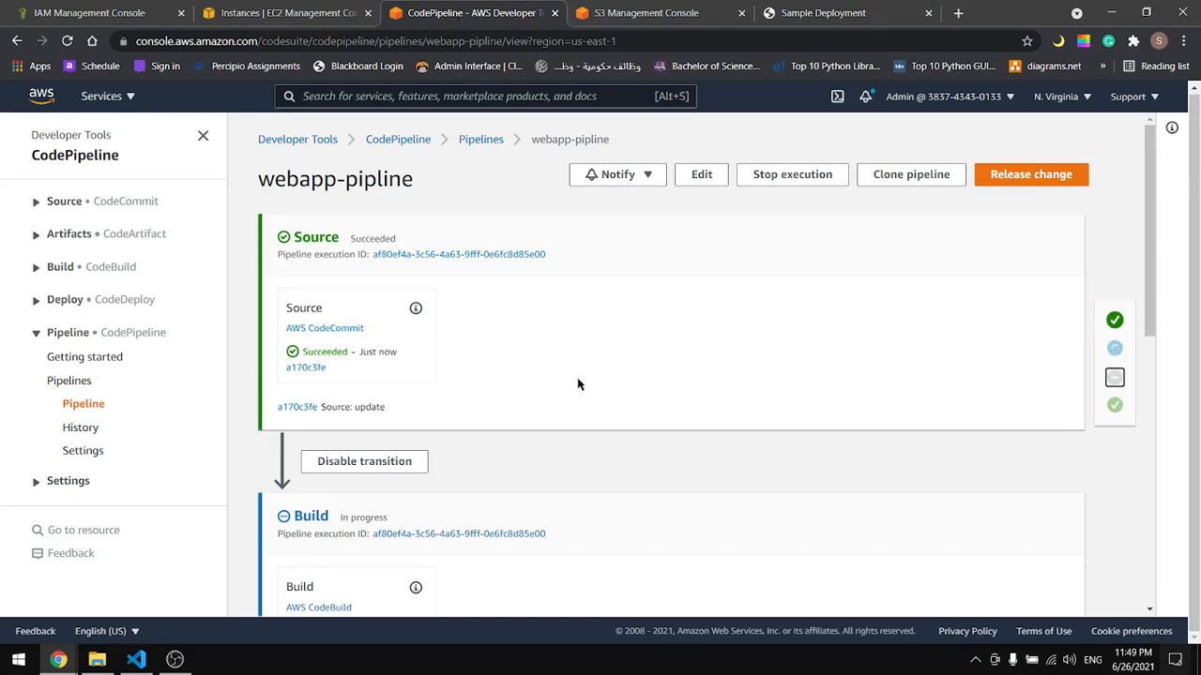
pyautogui.click(1115, 350)
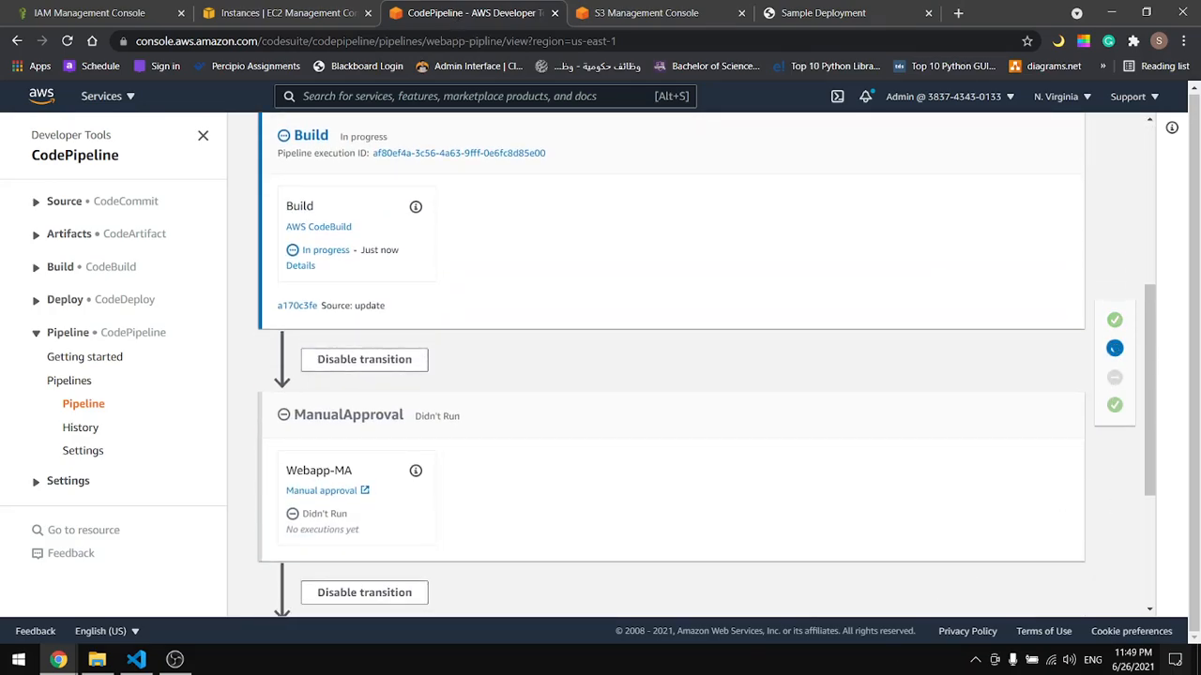
pyautogui.click(652, 672)
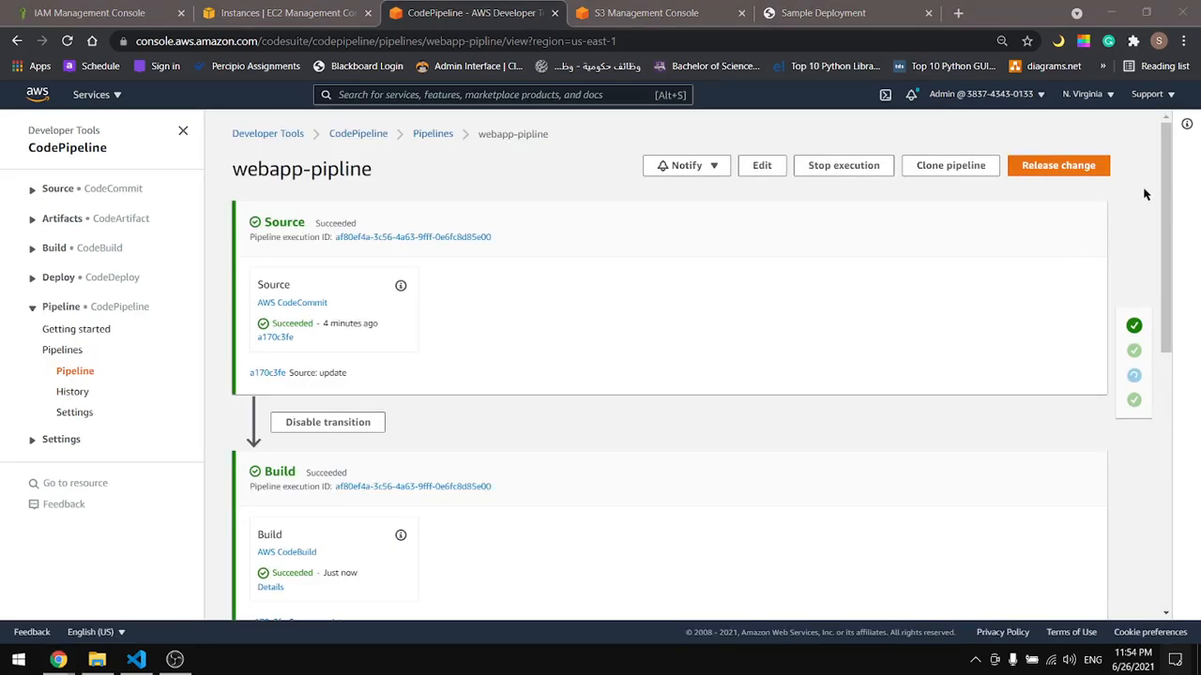
pyautogui.click(1135, 202)
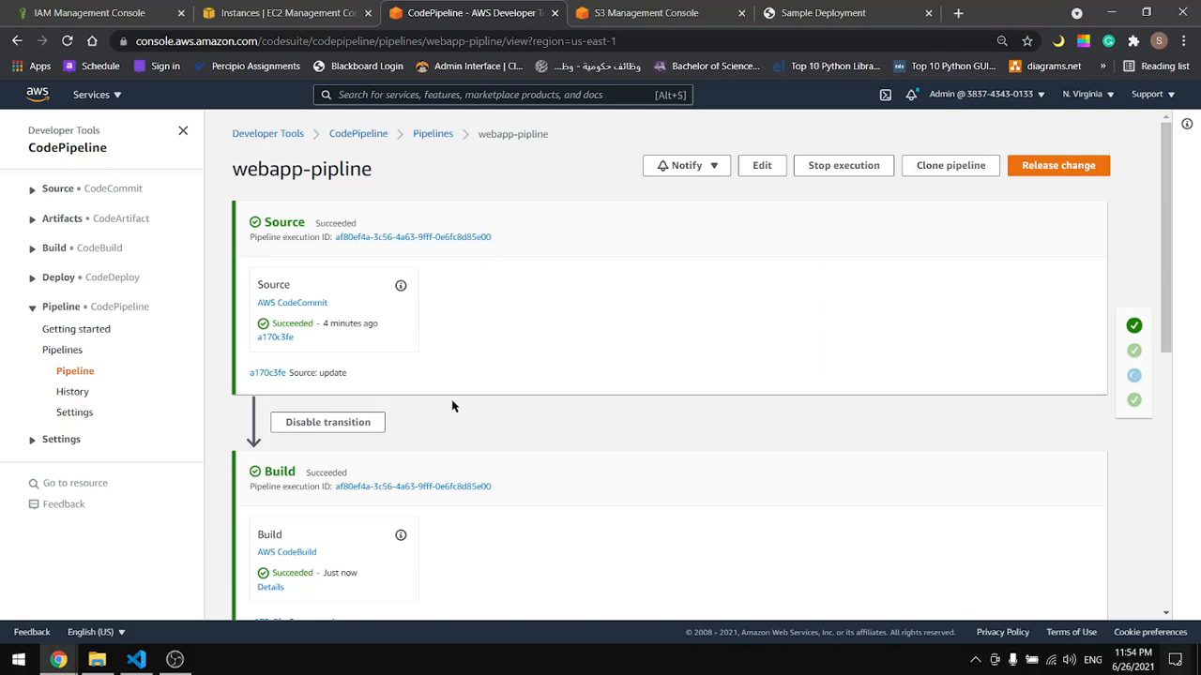
# Review the Webapp-MA action in the ManualApproval stage and approve it with the comment "Approved"
pyautogui.scroll(-4, 367, 433)
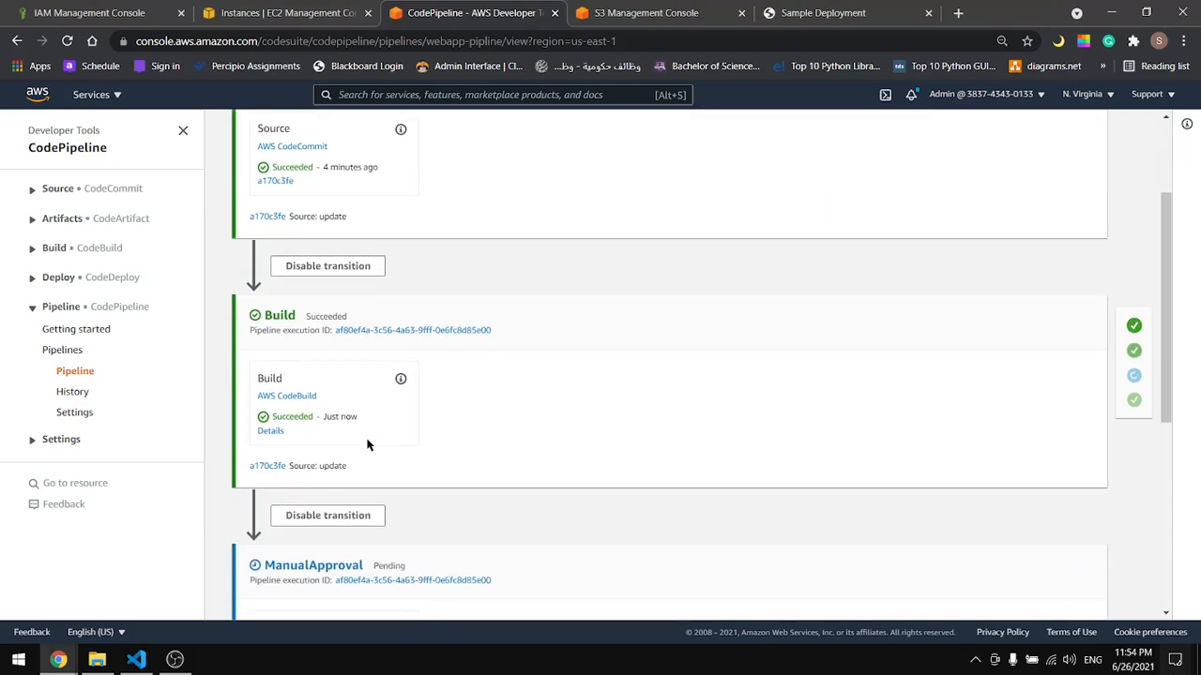
pyautogui.scroll(-2, 346, 394)
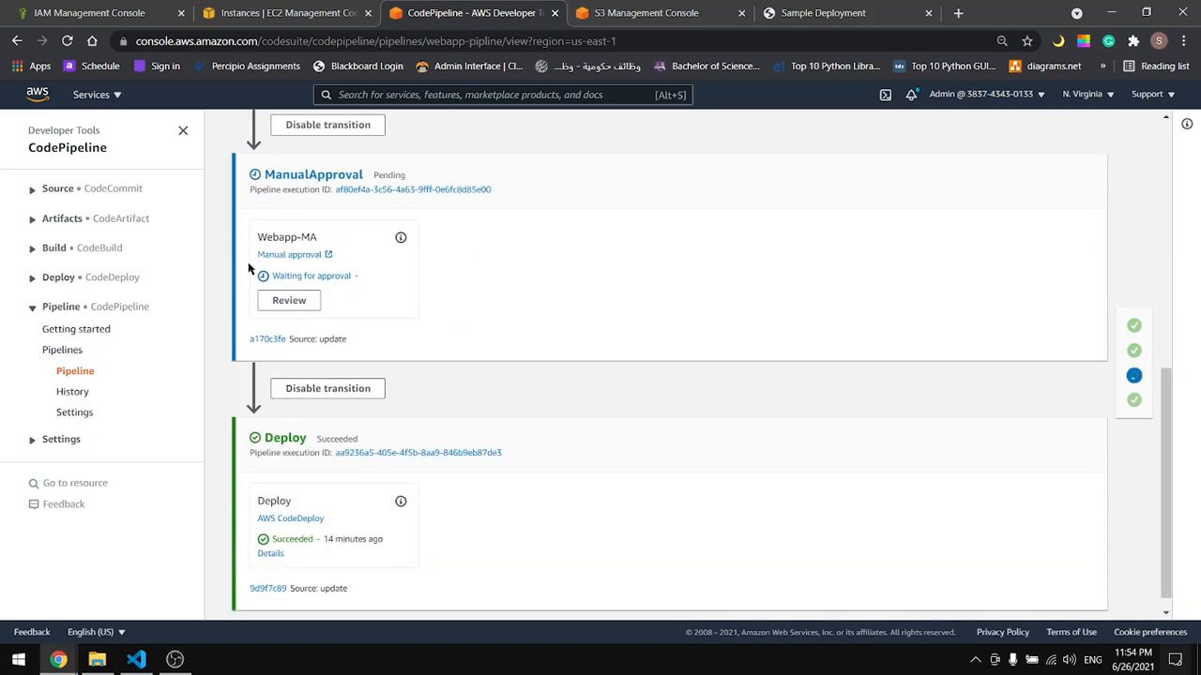
pyautogui.click(288, 300)
pyautogui.click(575, 424)
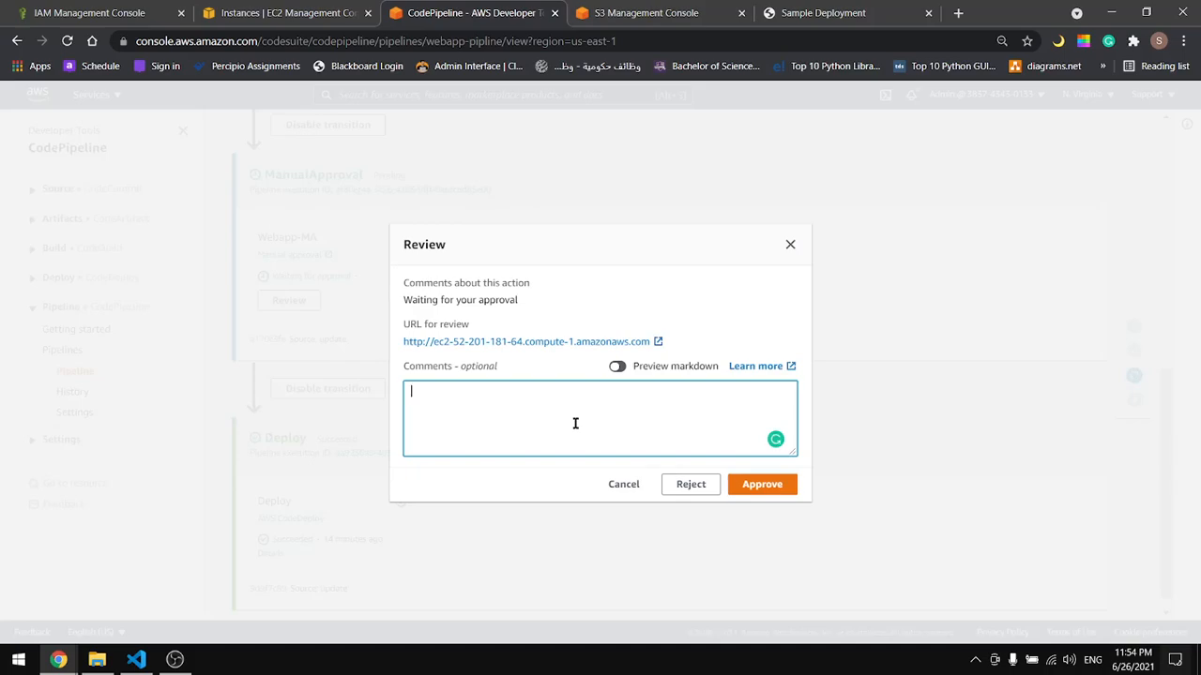
pyautogui.write('A')
pyautogui.click(575, 425)
pyautogui.write('pproved')
pyautogui.click(775, 490)
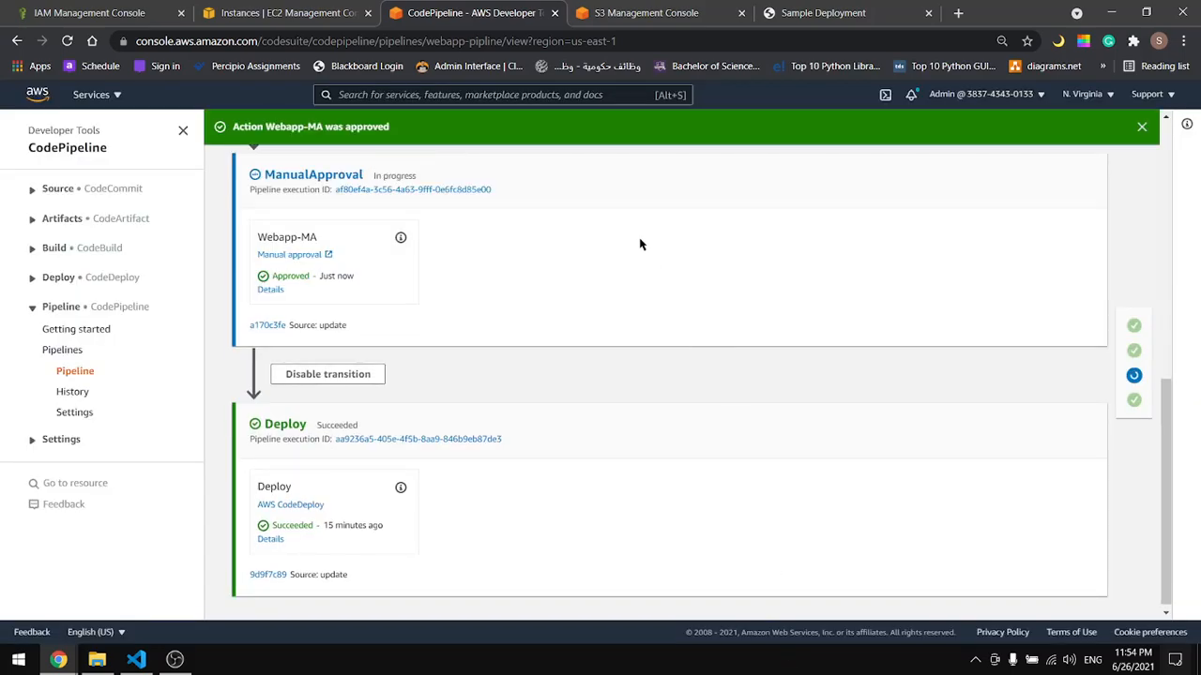
# Check the ManualApproval and Deploy stages, and reload the deployed sample page to verify its version line
pyautogui.scroll(1, 450, 330)
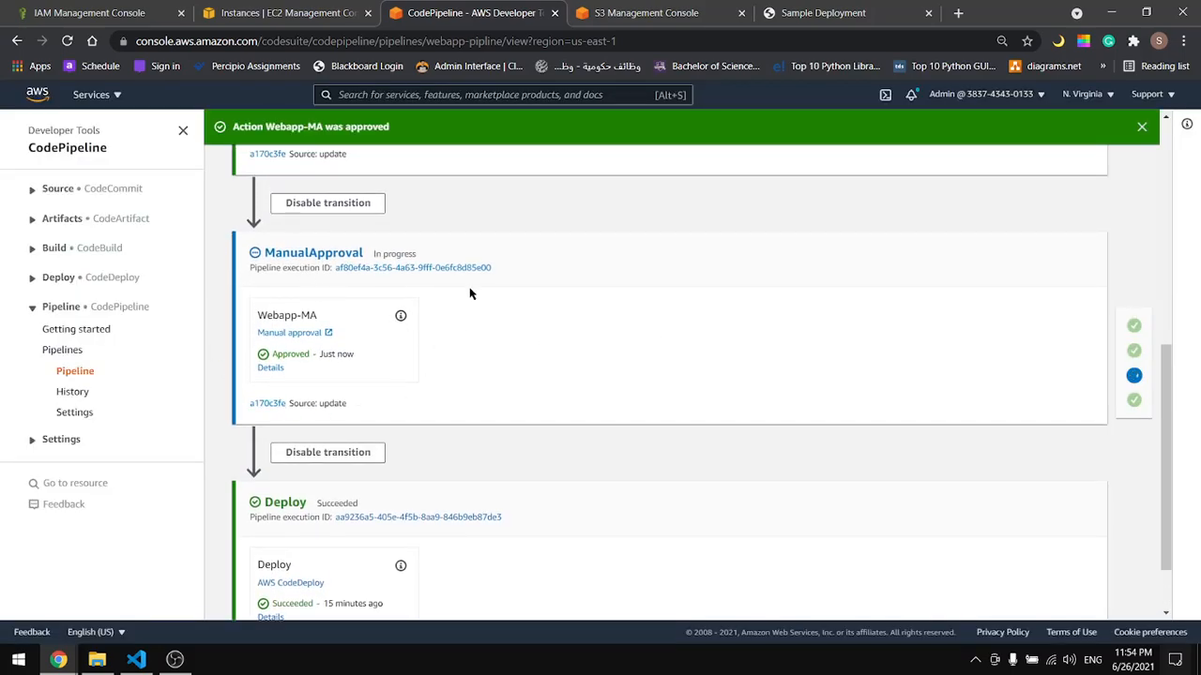
pyautogui.scroll(-1, 431, 329)
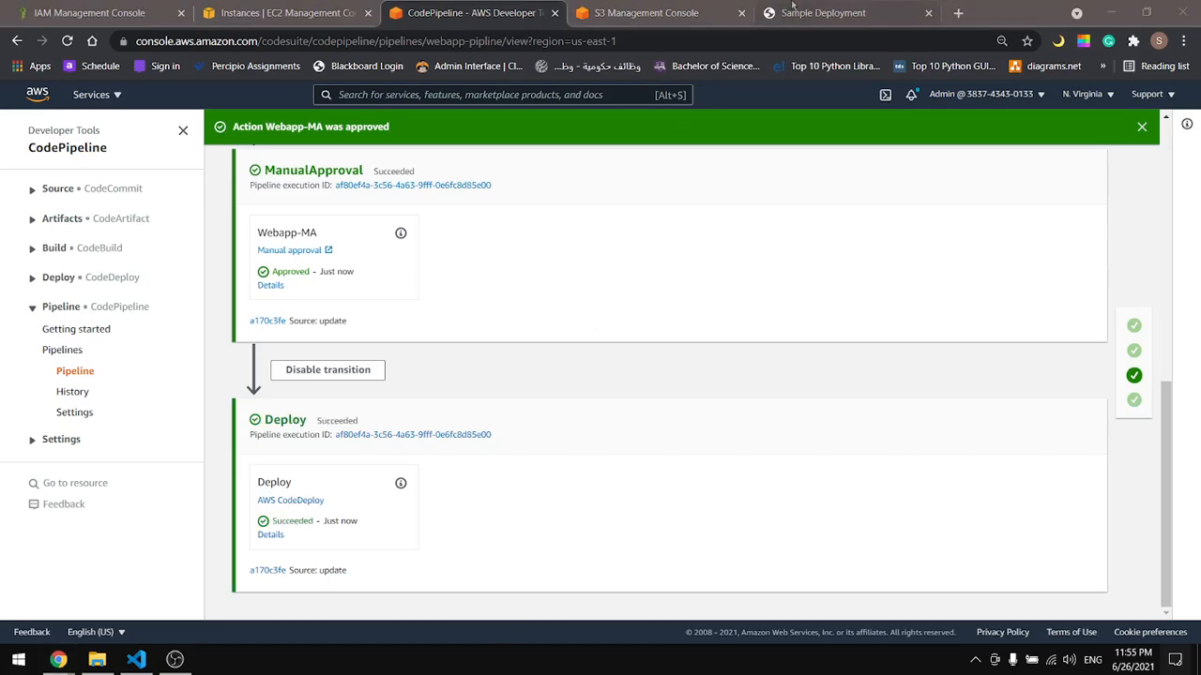
pyautogui.click(794, 12)
pyautogui.click(66, 41)
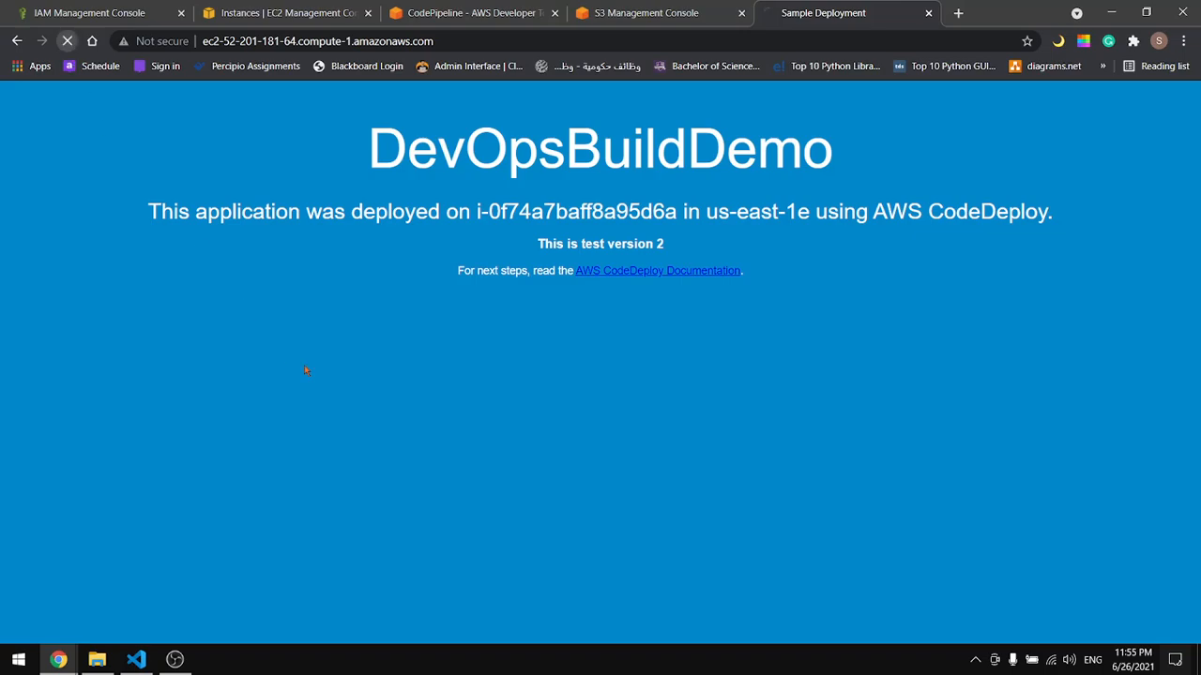
pyautogui.moveTo(671, 244); pyautogui.dragTo(570, 242)
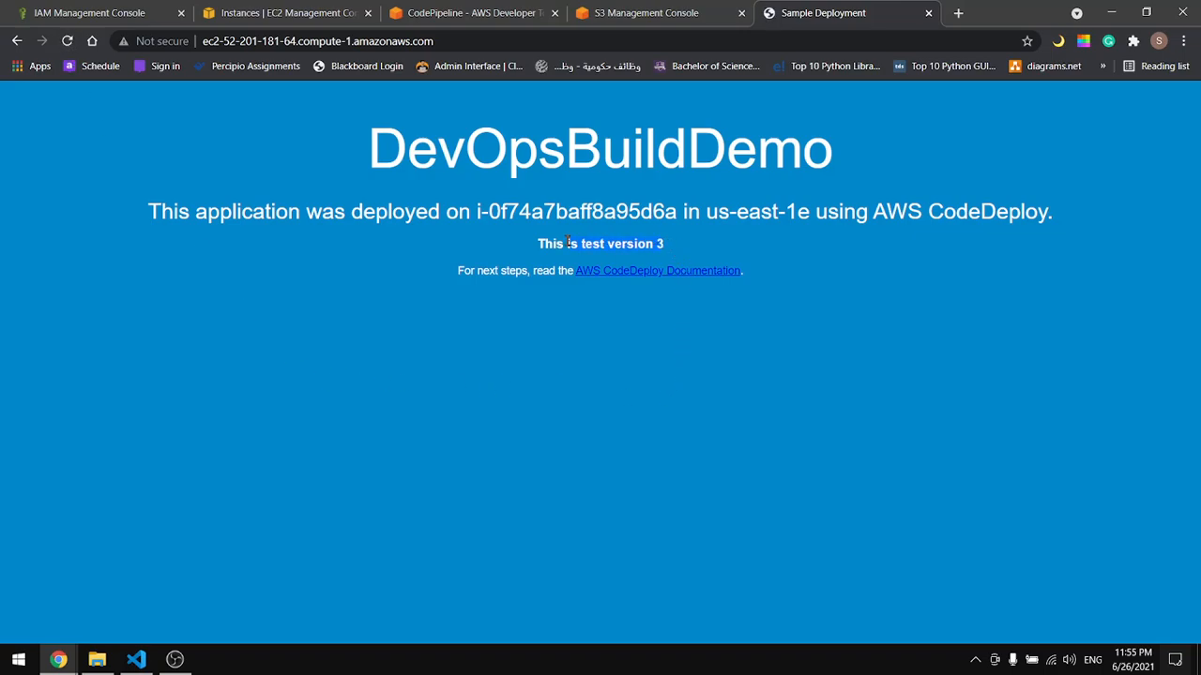